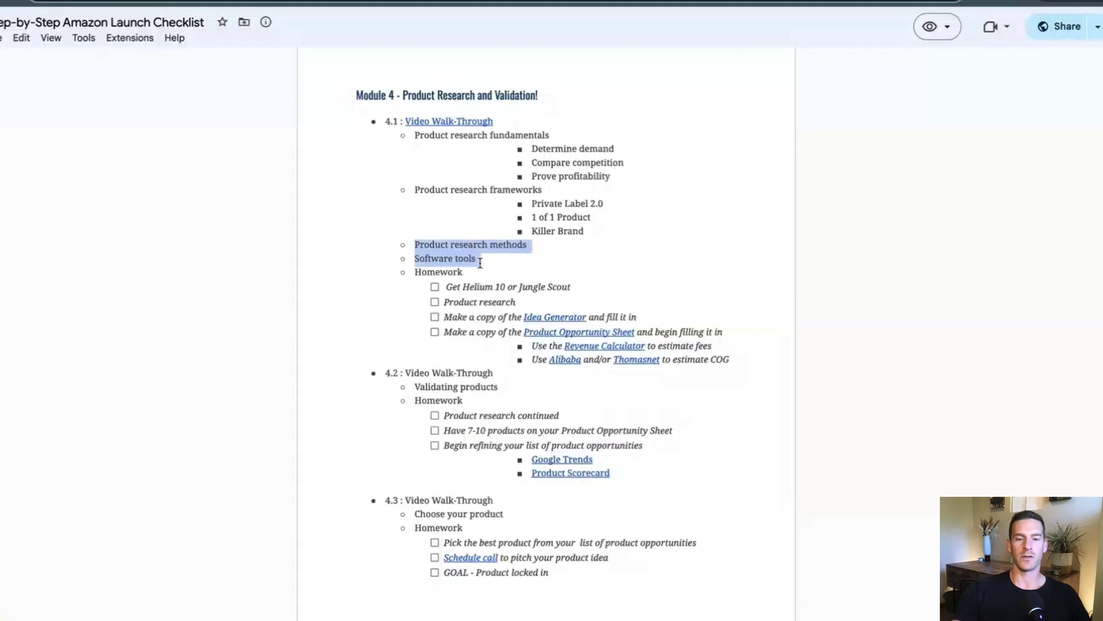
Check the Idea Generator link and open the Product Opportunity Sheet linked in the 4.1 homework
{"action": "left_click", "coordinate": [497, 267]}
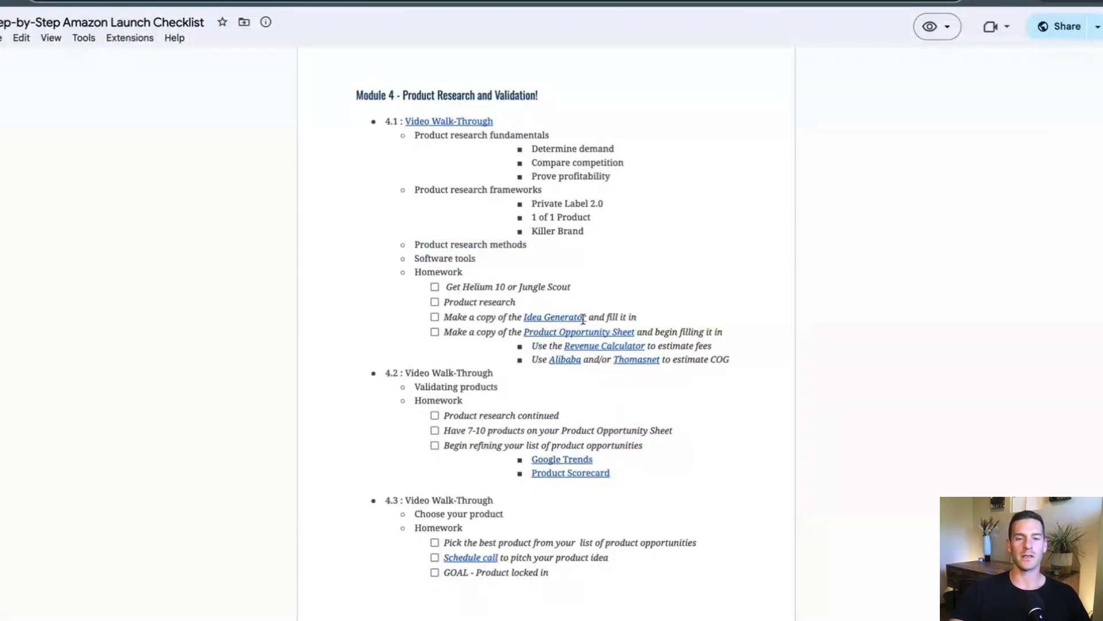
{"action": "left_click", "coordinate": [548, 316]}
{"action": "left_click", "coordinate": [558, 332]}
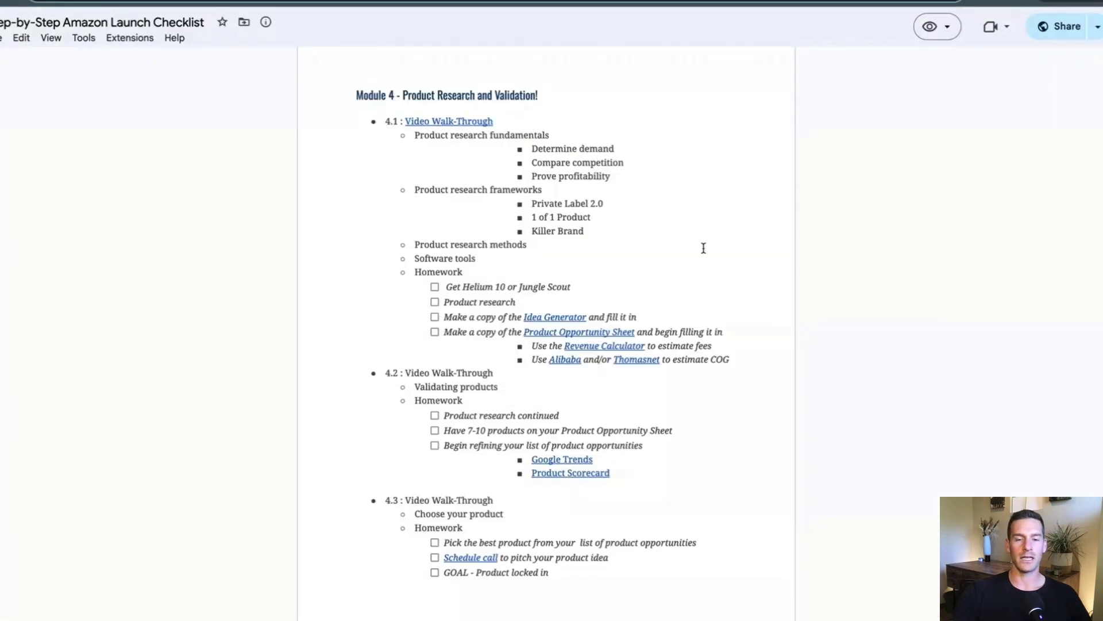
{"action": "left_click", "coordinate": [593, 334]}
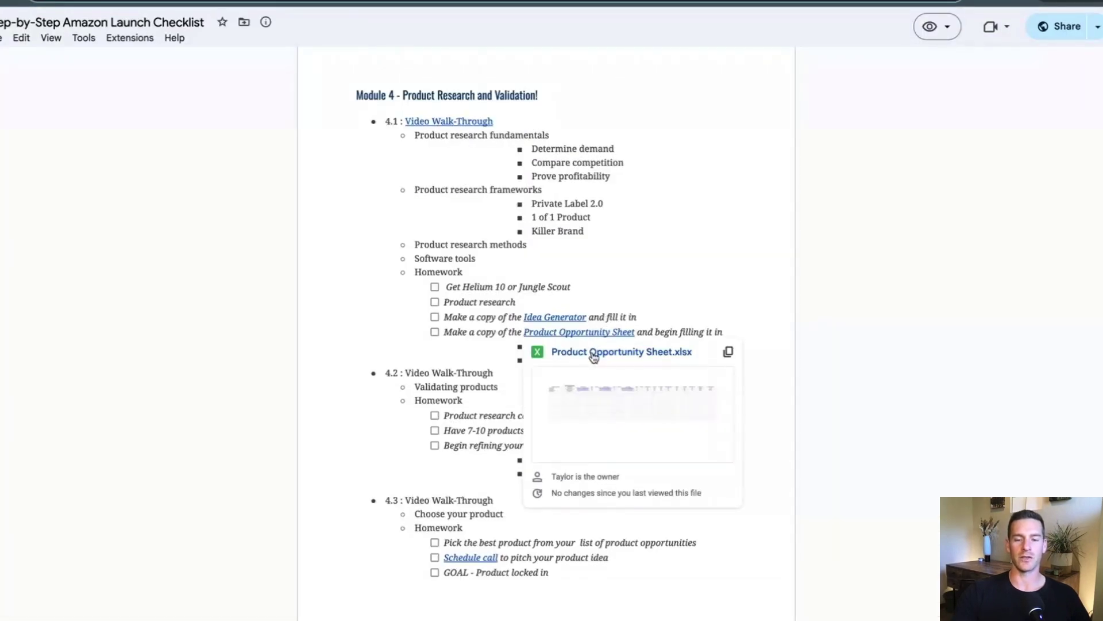
{"action": "left_click", "coordinate": [594, 353]}
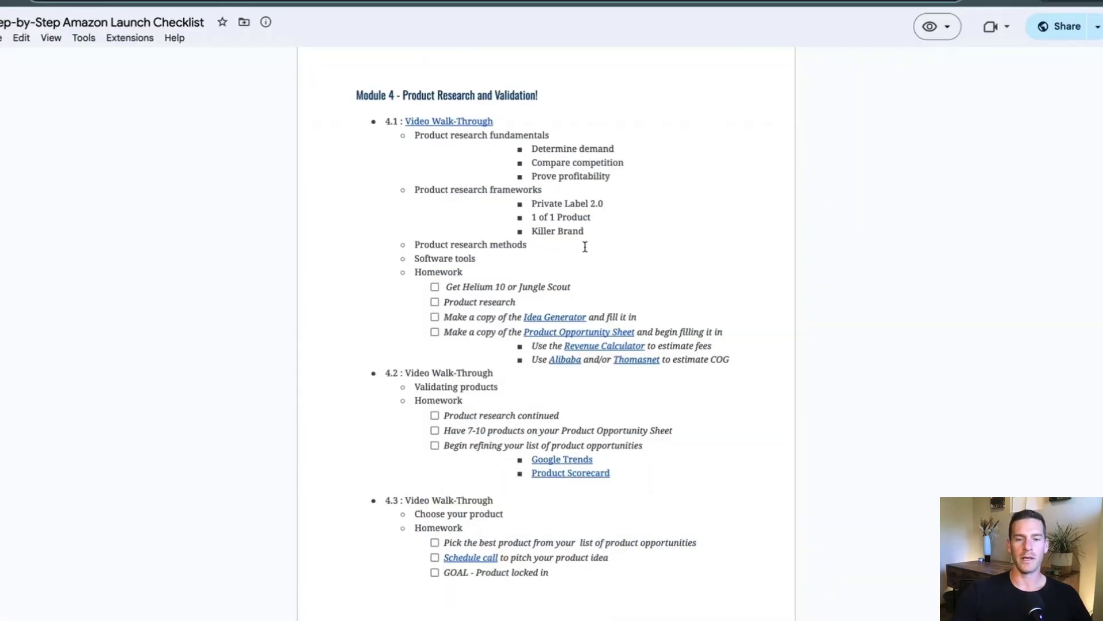
Review the product research frameworks from Private Label 2.0 to Killer Brand by highlighting them in the checklist
{"action": "left_click_drag", "start_coordinate": [584, 231], "coordinate": [529, 202]}
{"action": "left_click", "coordinate": [540, 206]}
{"action": "left_click", "coordinate": [594, 235]}
{"action": "left_click", "coordinate": [570, 233]}
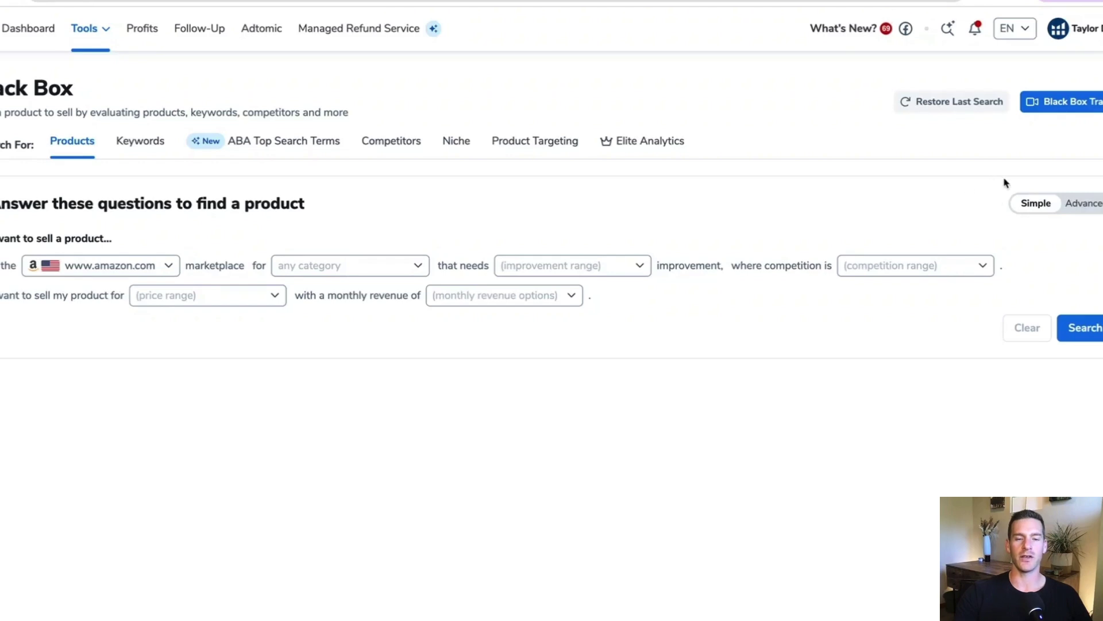
In Helium 10's Black Box product search, switch to the advanced filters and select the Kitchen & Dining category
{"action": "left_click", "coordinate": [1081, 204]}
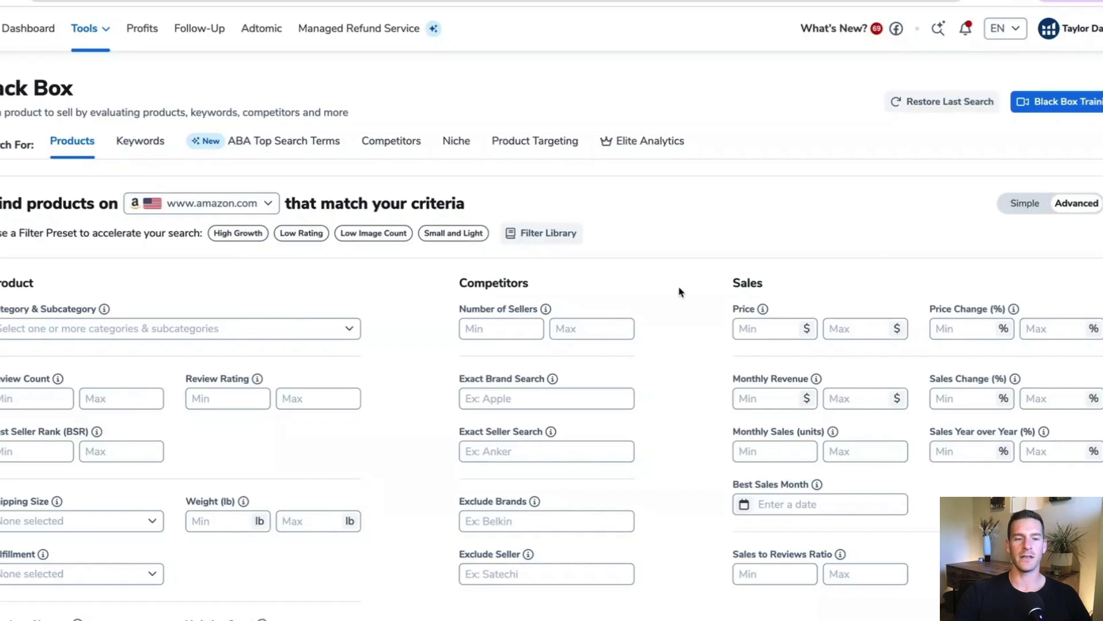
{"action": "scroll", "coordinate": [679, 292], "scroll_direction": "down", "scroll_amount": 3}
{"action": "left_click", "coordinate": [315, 145]}
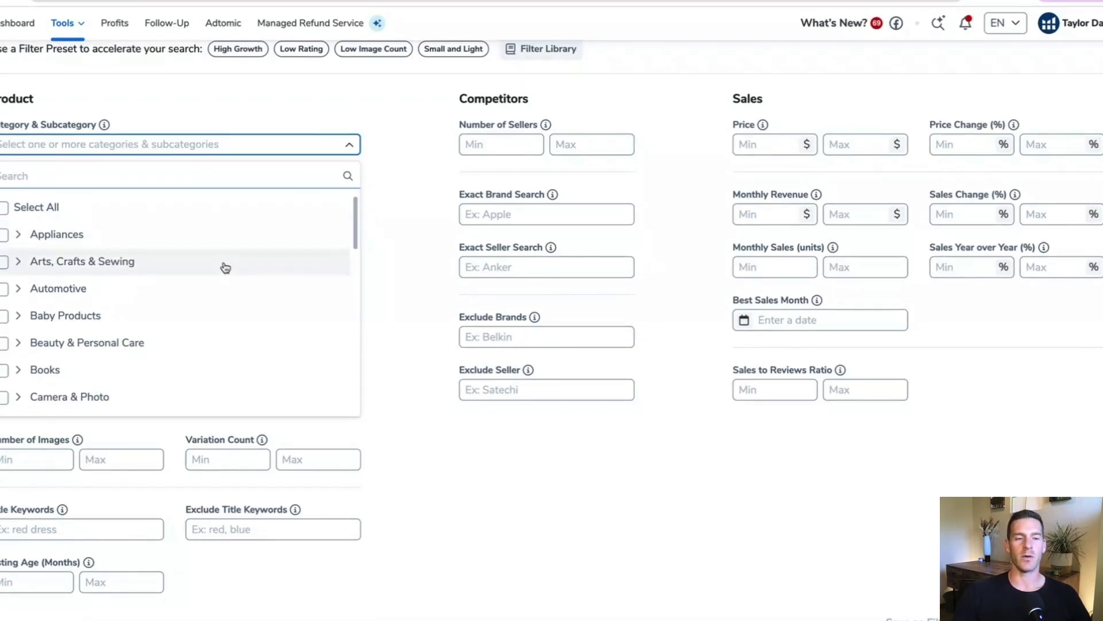
{"action": "scroll", "coordinate": [225, 268], "scroll_direction": "down", "scroll_amount": 4}
{"action": "scroll", "coordinate": [225, 267], "scroll_direction": "down", "scroll_amount": 5}
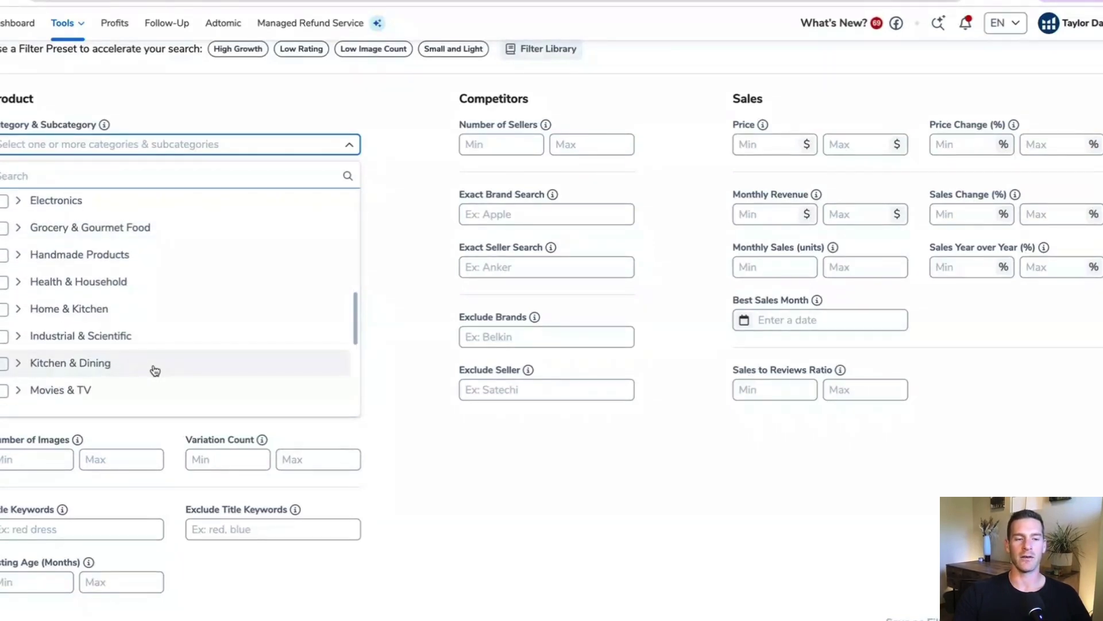
{"action": "left_click", "coordinate": [155, 370]}
{"action": "left_click", "coordinate": [54, 214]}
{"action": "key", "text": "Tab"}
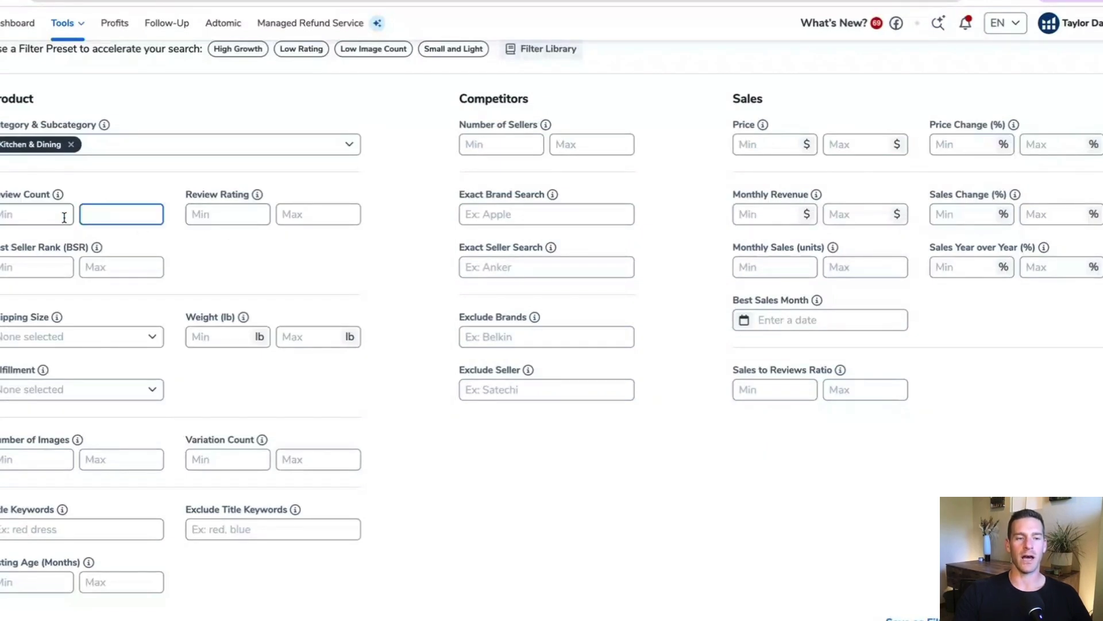
{"action": "left_click", "coordinate": [161, 239]}
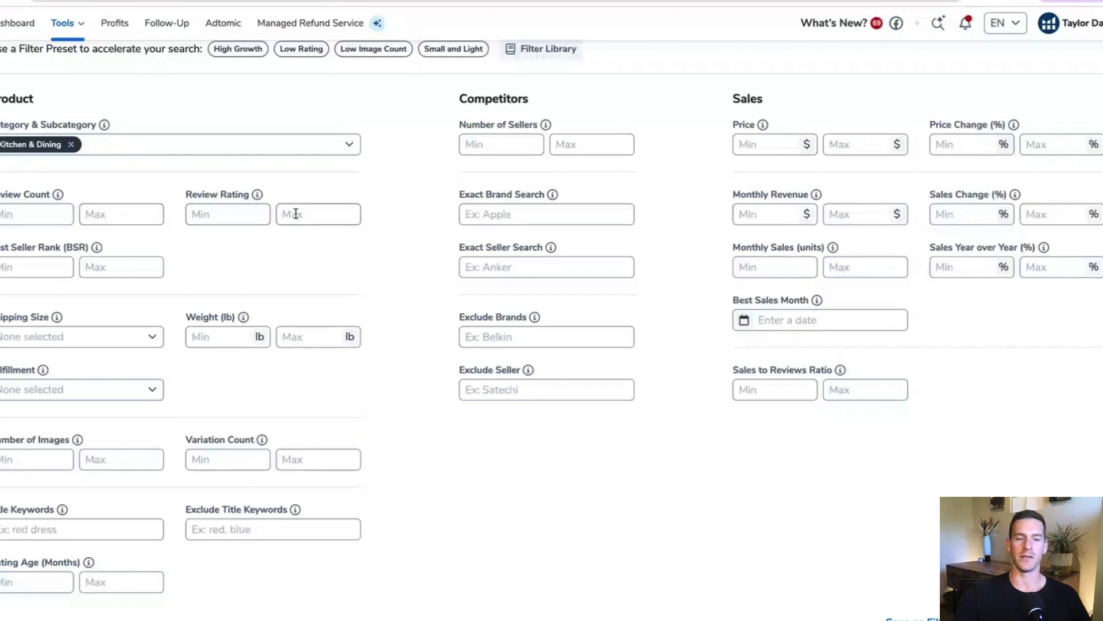
Limit the product filters to a maximum review rating of 4.3 and a maximum variation count of 3
{"action": "left_click", "coordinate": [279, 217]}
{"action": "type", "text": "4.3"}
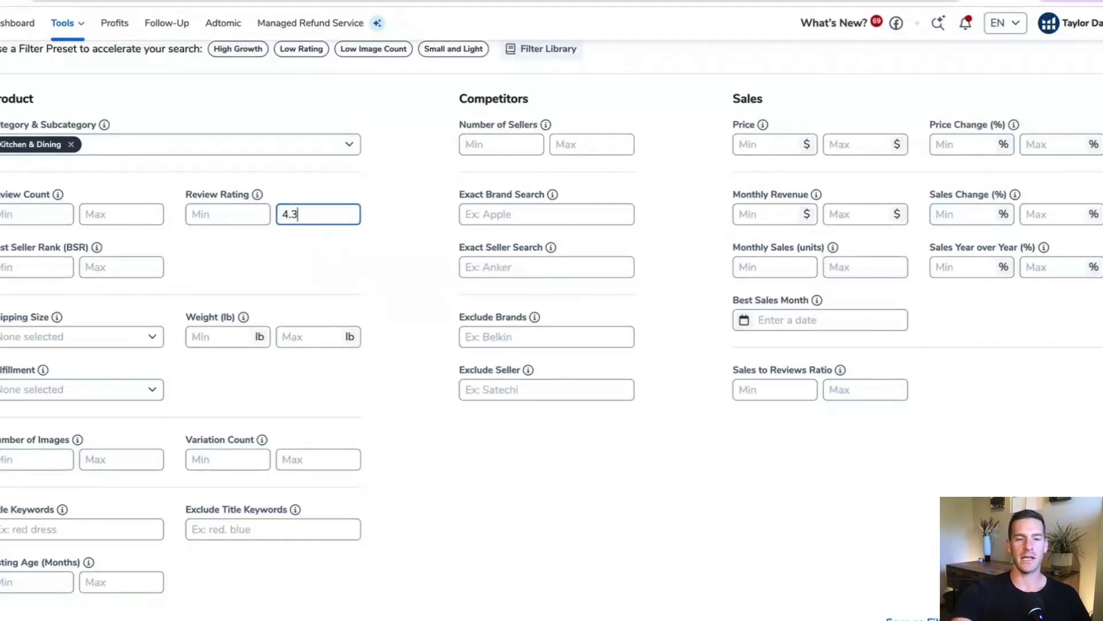
{"action": "left_click", "coordinate": [308, 244]}
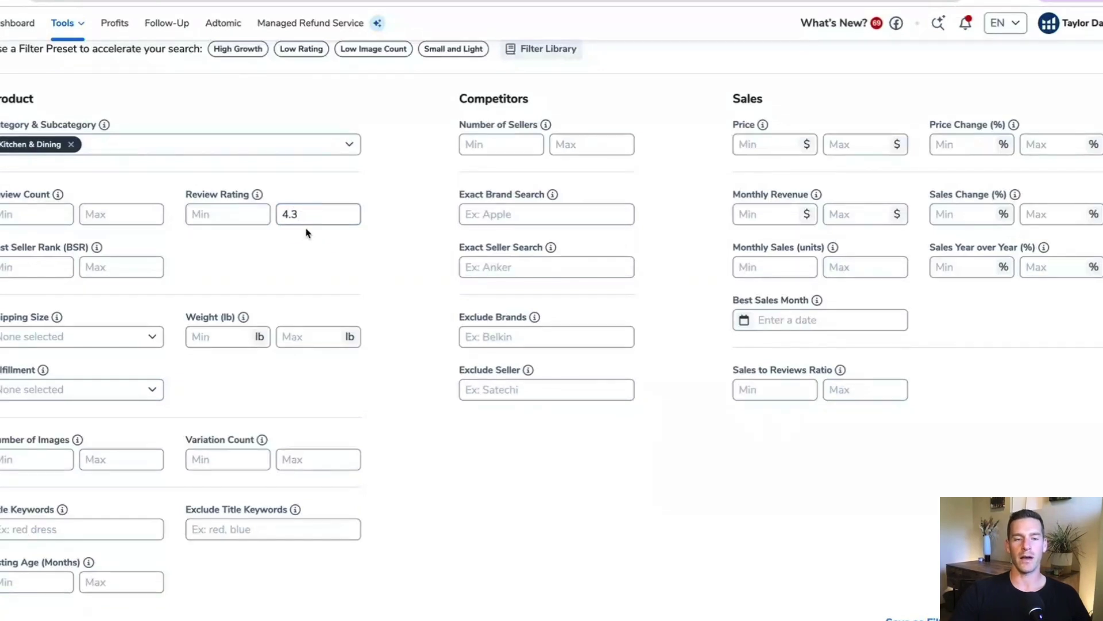
{"action": "scroll", "coordinate": [296, 345], "scroll_direction": "down", "scroll_amount": 1}
{"action": "left_click", "coordinate": [296, 446]}
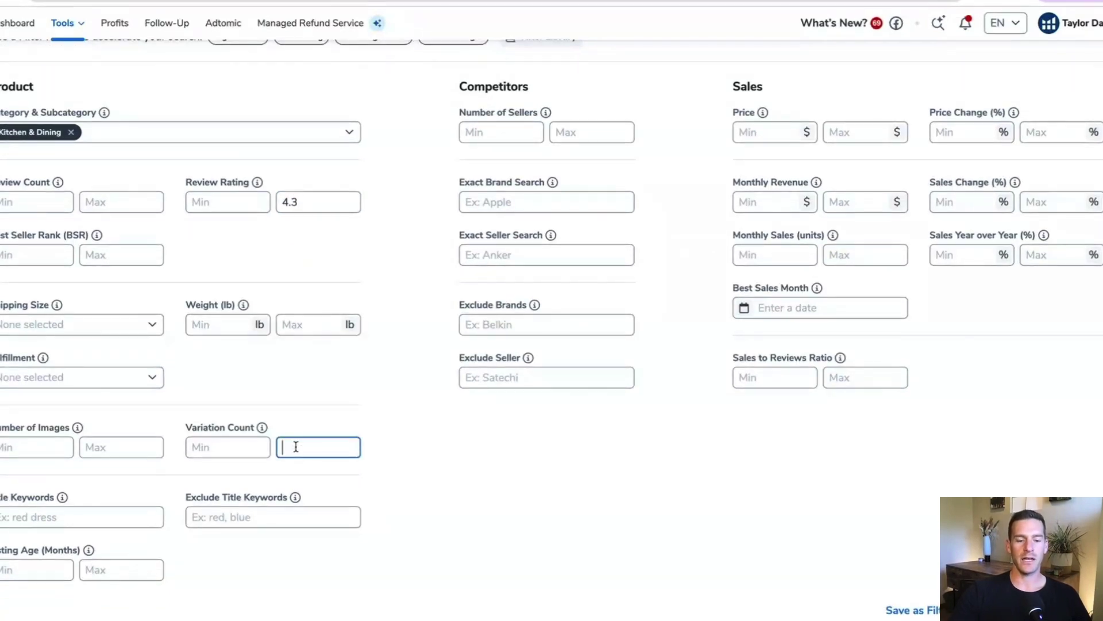
{"action": "type", "text": "3"}
{"action": "left_click", "coordinate": [391, 442]}
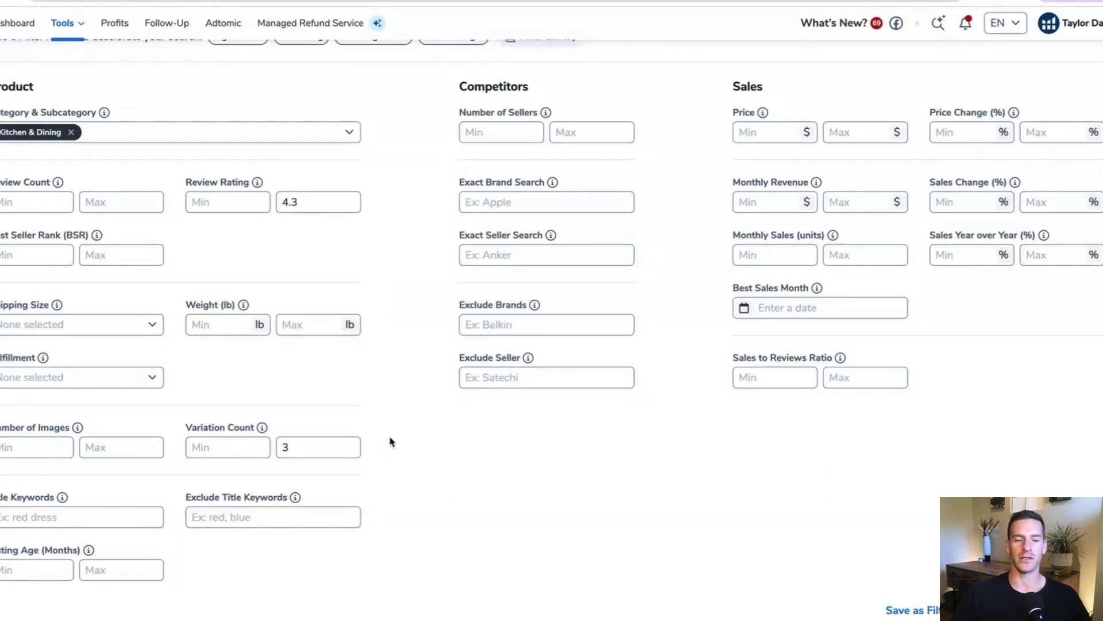
Enter "oil" as the title keyword filter
{"action": "left_click", "coordinate": [126, 517]}
{"action": "left_click", "coordinate": [141, 488]}
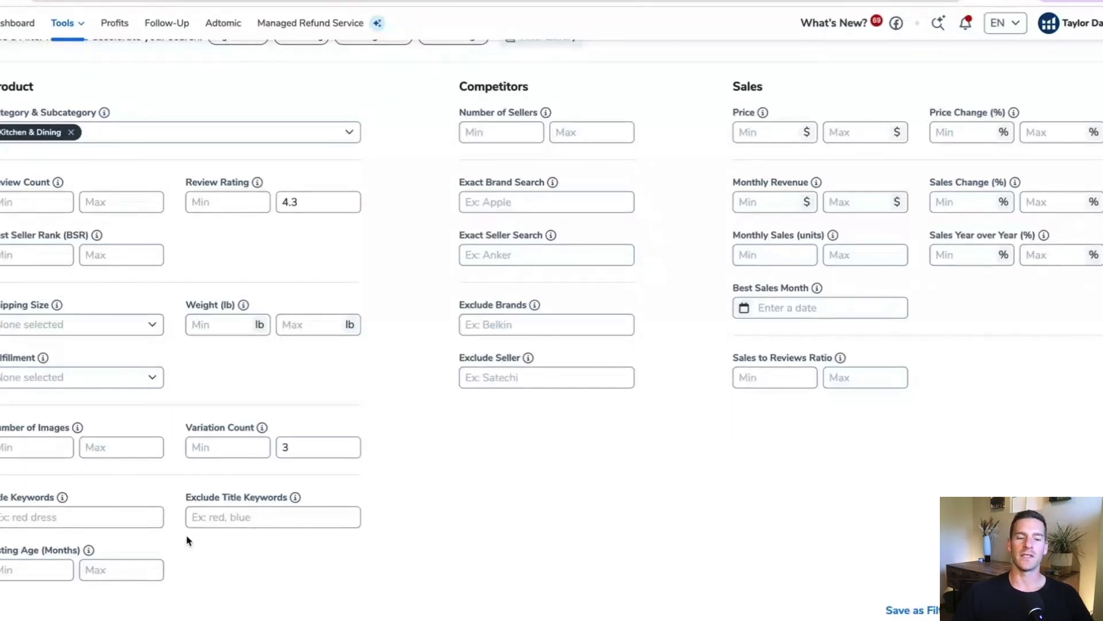
{"action": "left_click", "coordinate": [80, 512]}
{"action": "type", "text": "oil"}
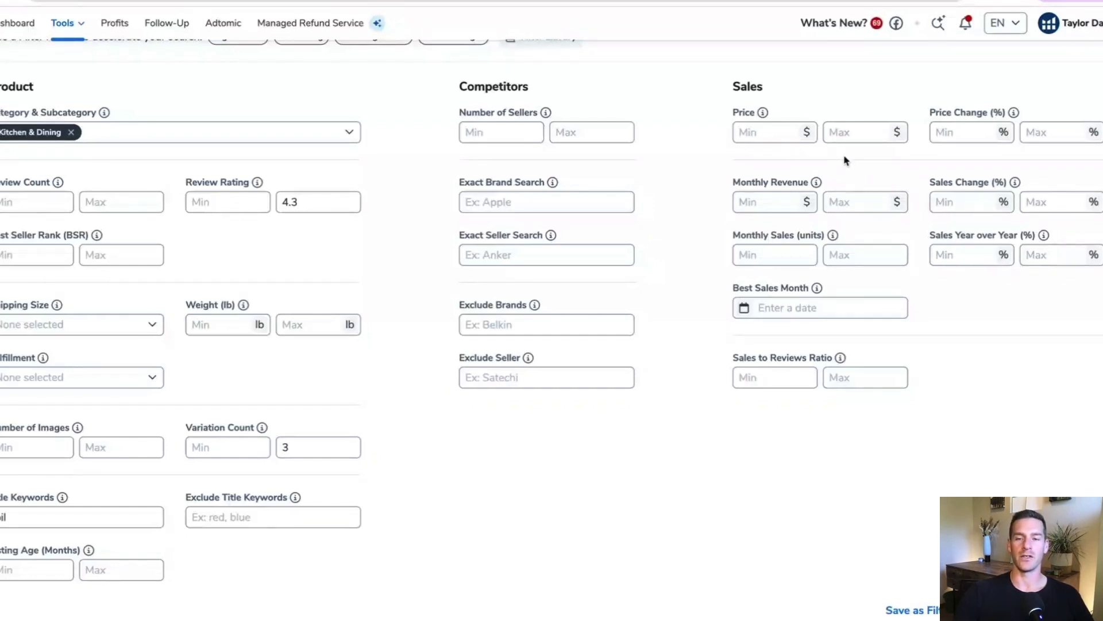
Set the monthly revenue filter to a minimum of 15000 and a maximum of 70000
{"action": "left_click", "coordinate": [769, 205]}
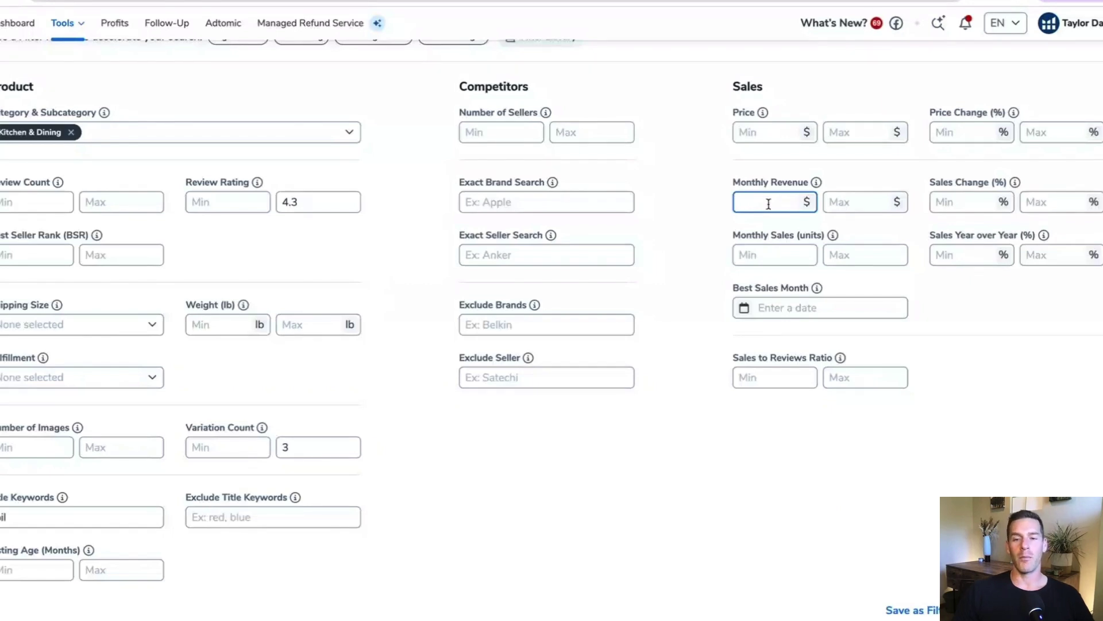
{"action": "left_click", "coordinate": [858, 203]}
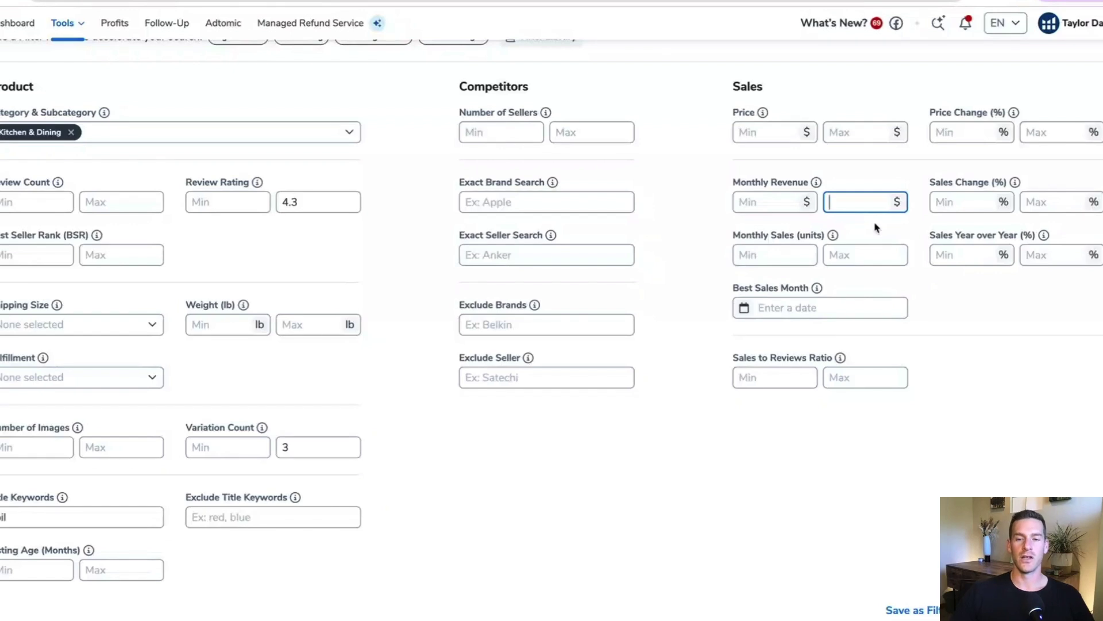
{"action": "left_click", "coordinate": [771, 198]}
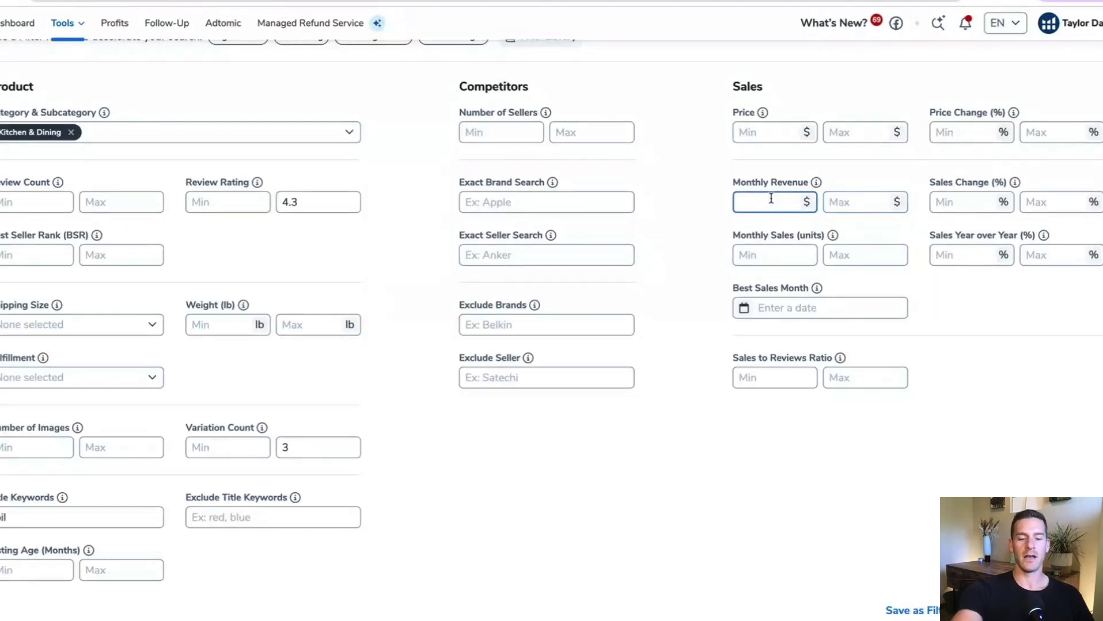
{"action": "type", "text": "15000"}
{"action": "left_click", "coordinate": [833, 201]}
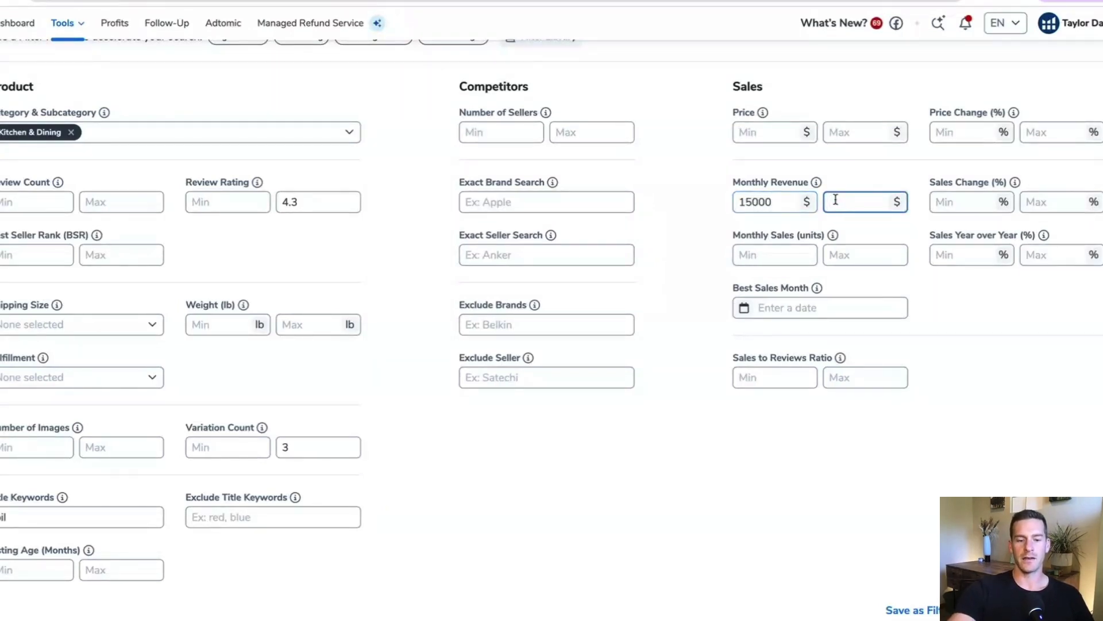
{"action": "type", "text": "65"}
{"action": "key", "text": "BackSpace"}
{"action": "key", "text": "BackSpace"}
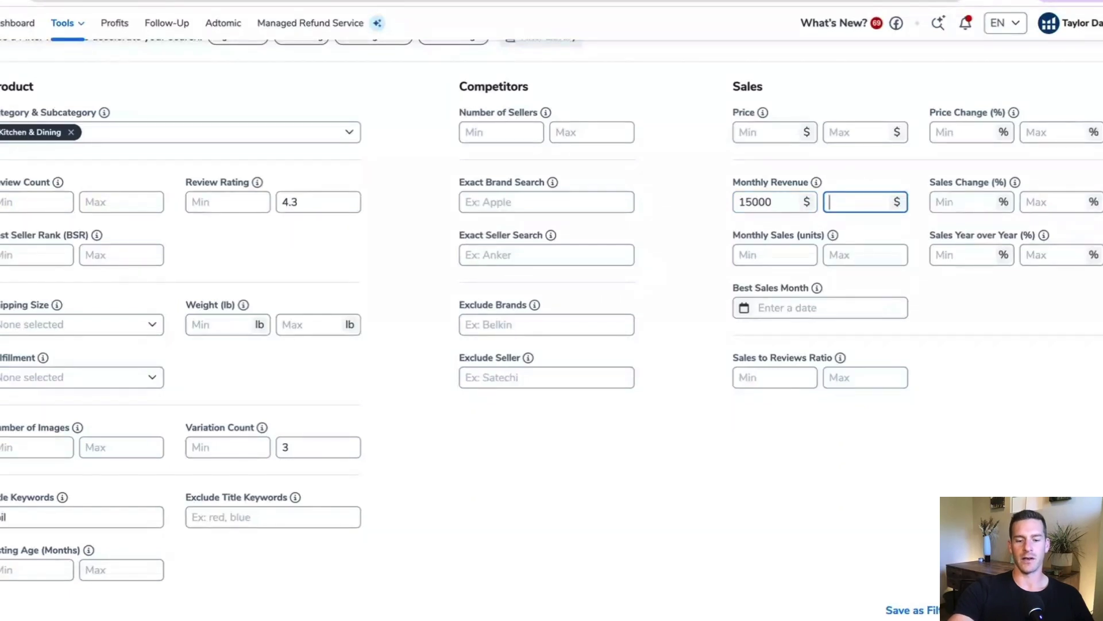
{"action": "type", "text": "70000"}
Change the monthly revenue range to 10000–60000 and run the product search
{"action": "left_click", "coordinate": [749, 202]}
{"action": "key", "text": "BackSpace"}
{"action": "type", "text": "0"}
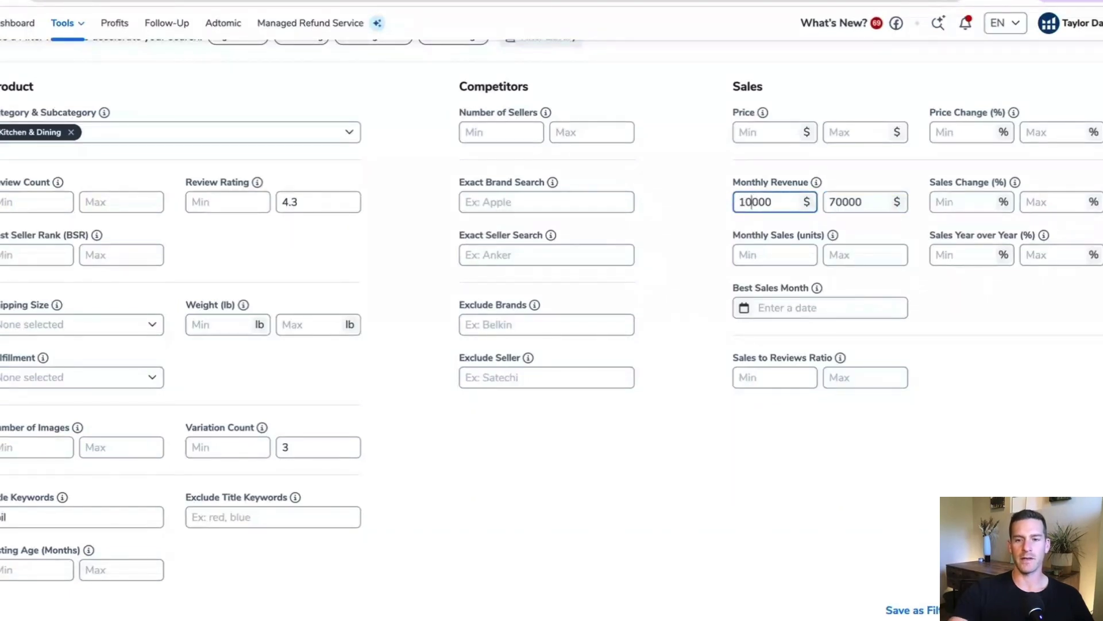
{"action": "left_click", "coordinate": [833, 203]}
{"action": "key", "text": "BackSpace"}
{"action": "type", "text": "6"}
{"action": "left_click", "coordinate": [867, 226]}
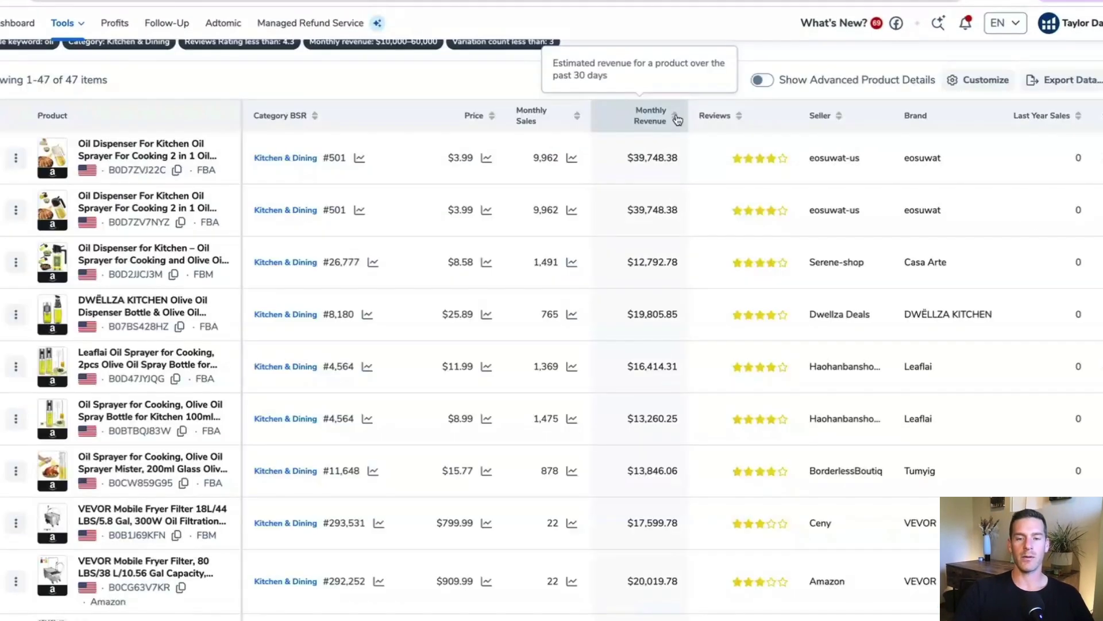
Sort the search results by highest monthly revenue and open a Japanese deep fryer listing on Amazon
{"action": "left_click", "coordinate": [676, 117]}
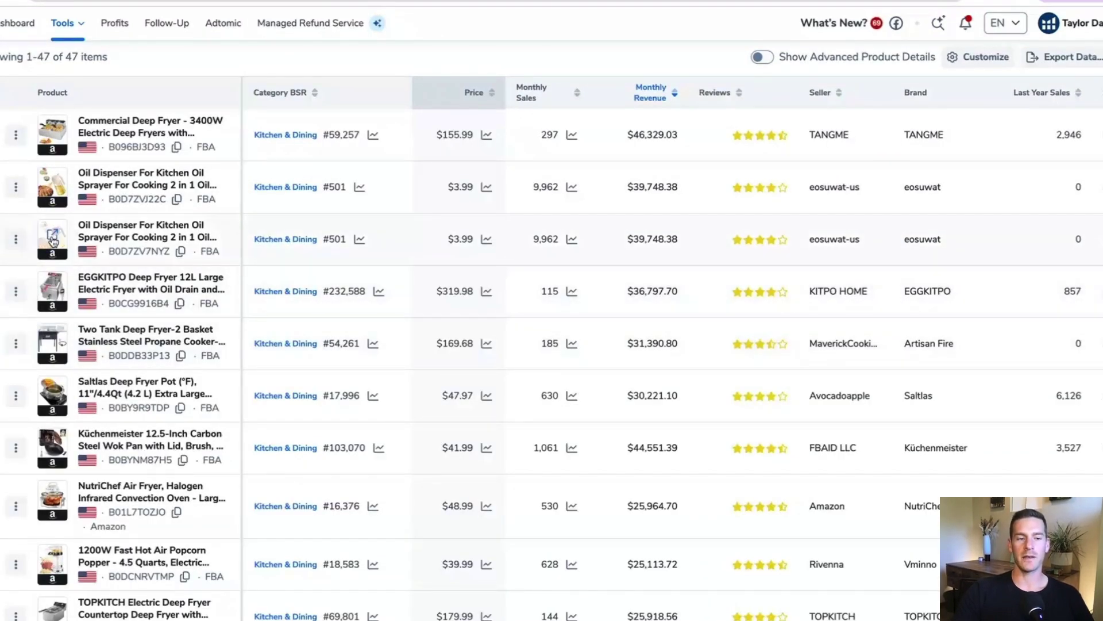
{"action": "mouse_move", "coordinate": [53, 240]}
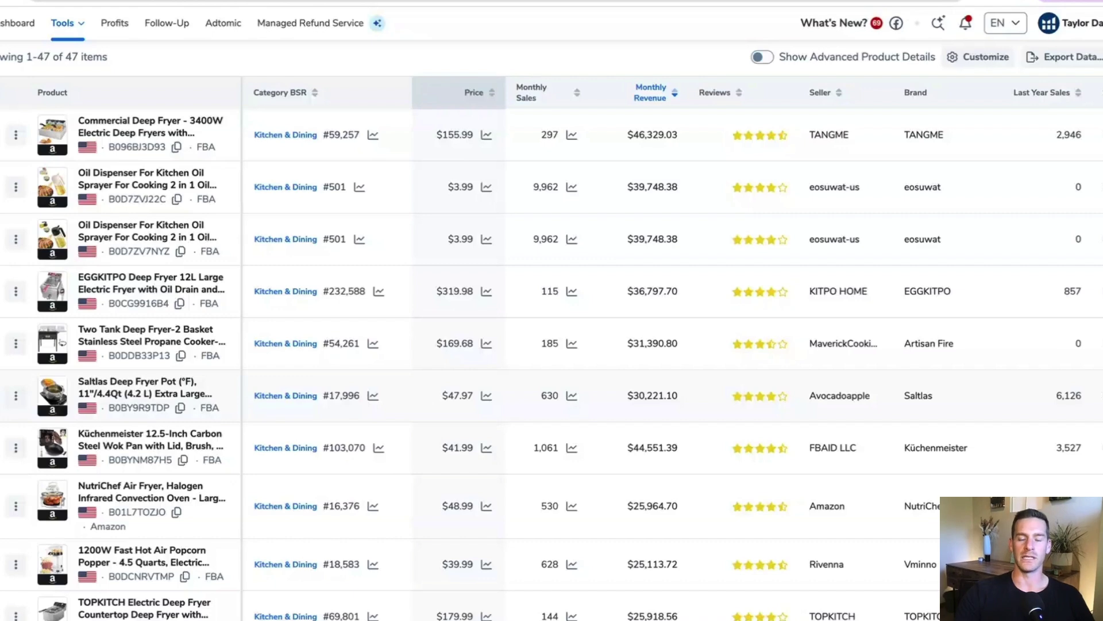
{"action": "scroll", "coordinate": [56, 540], "scroll_direction": "down", "scroll_amount": 20}
{"action": "mouse_move", "coordinate": [56, 540]}
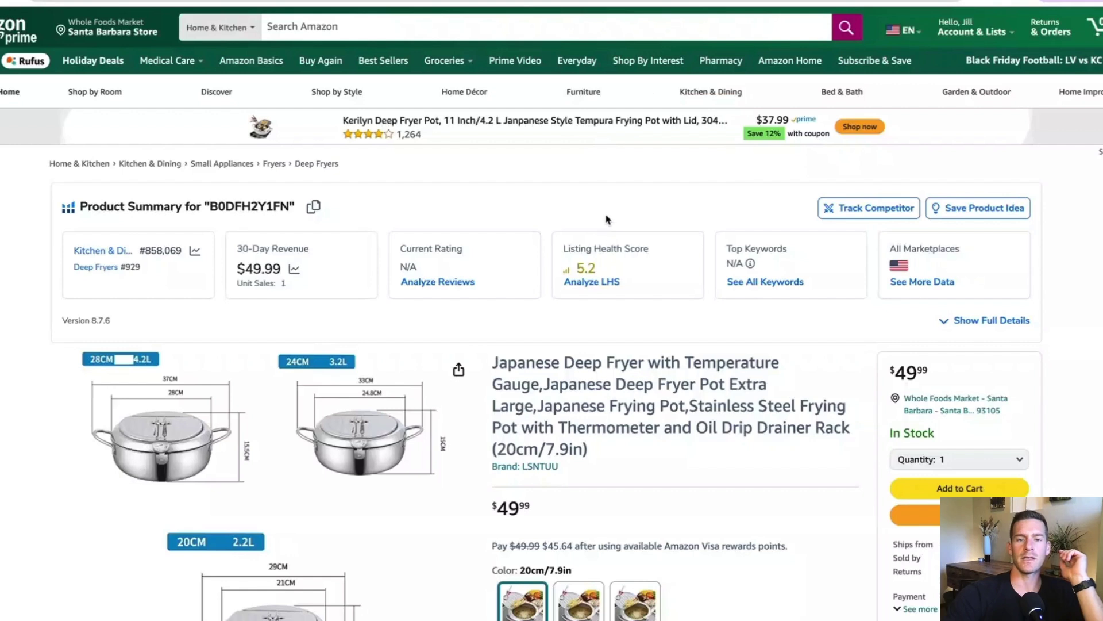
Copy "Japanese Deep Fryer" from the listing title and search Amazon for it
{"action": "left_click_drag", "start_coordinate": [495, 359], "coordinate": [643, 361]}
{"action": "key", "text": "ctrl+c"}
{"action": "left_click", "coordinate": [516, 354]}
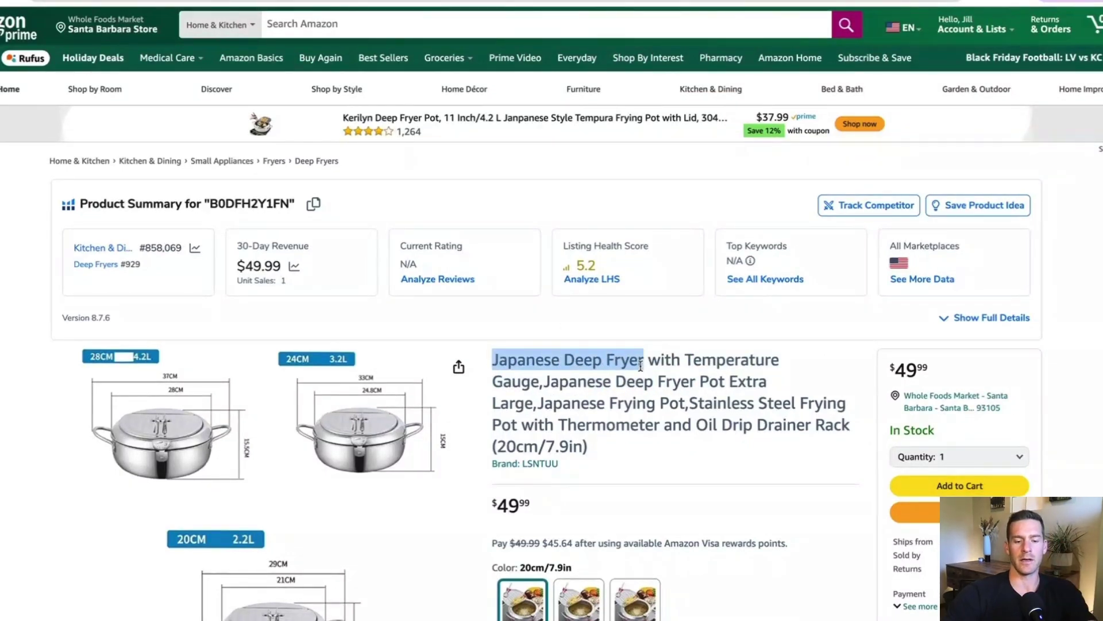
{"action": "left_click", "coordinate": [311, 22]}
{"action": "key", "text": "ctrl+v"}
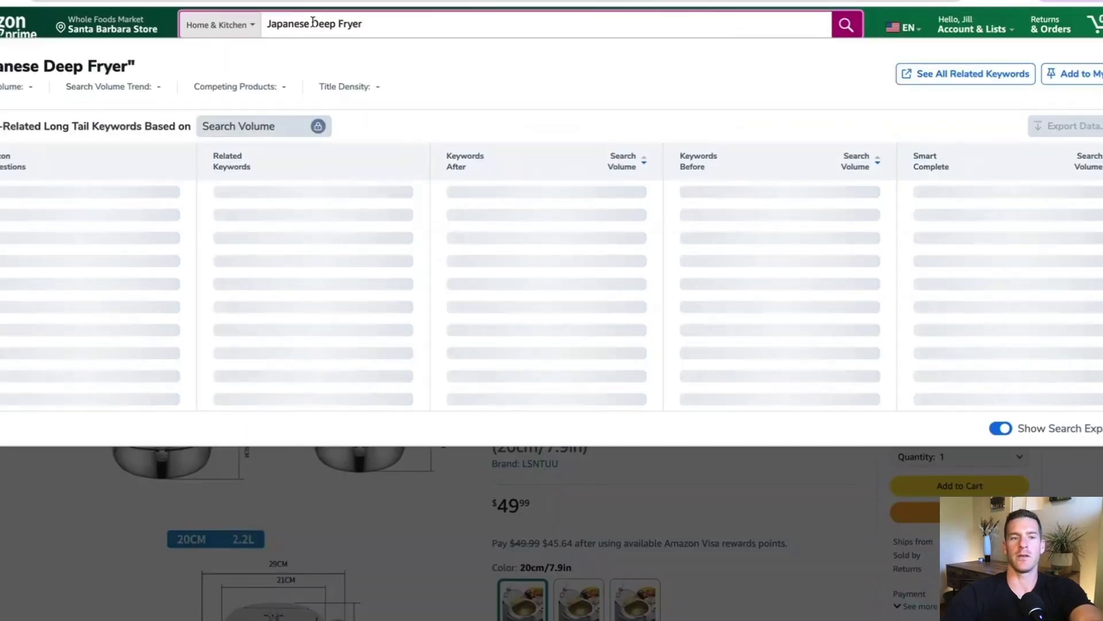
{"action": "key", "text": "Return"}
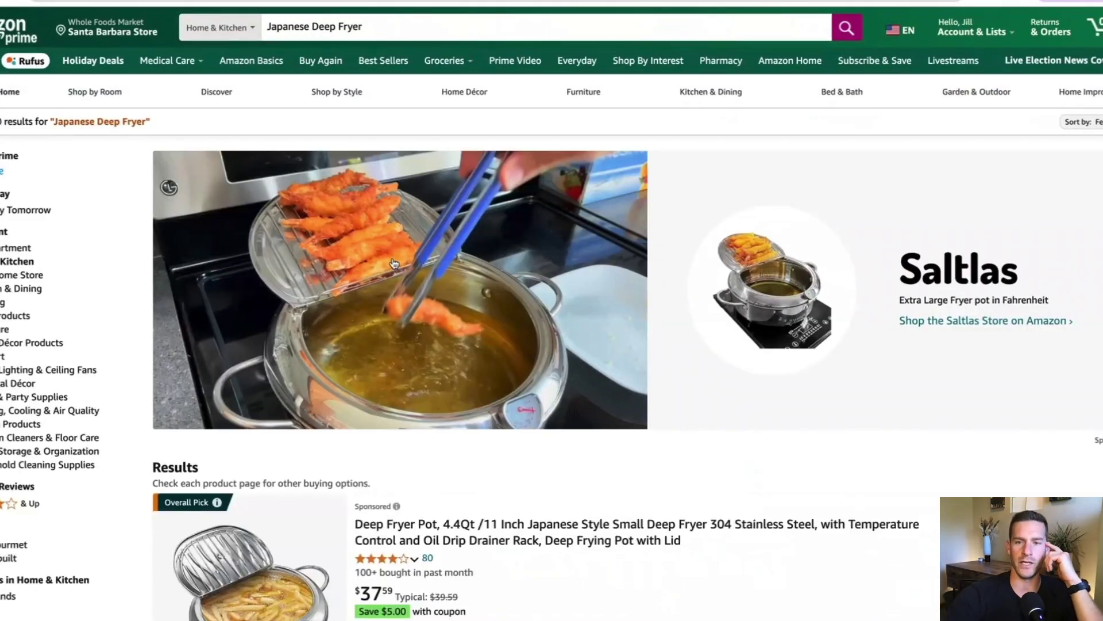
{"action": "scroll", "coordinate": [394, 262], "scroll_direction": "down", "scroll_amount": 3}
{"action": "scroll", "coordinate": [394, 262], "scroll_direction": "up", "scroll_amount": 3}
Run the Helium 10 extension's Xray product research on the Japanese Deep Fryer search results
{"action": "left_click", "coordinate": [979, 3]}
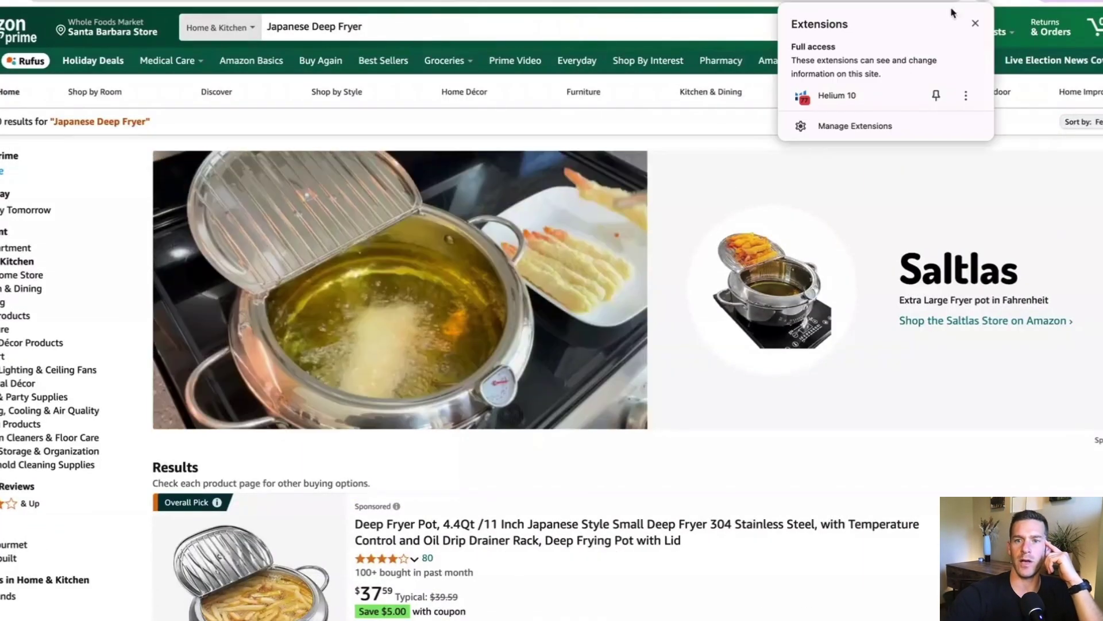
{"action": "left_click", "coordinate": [837, 97]}
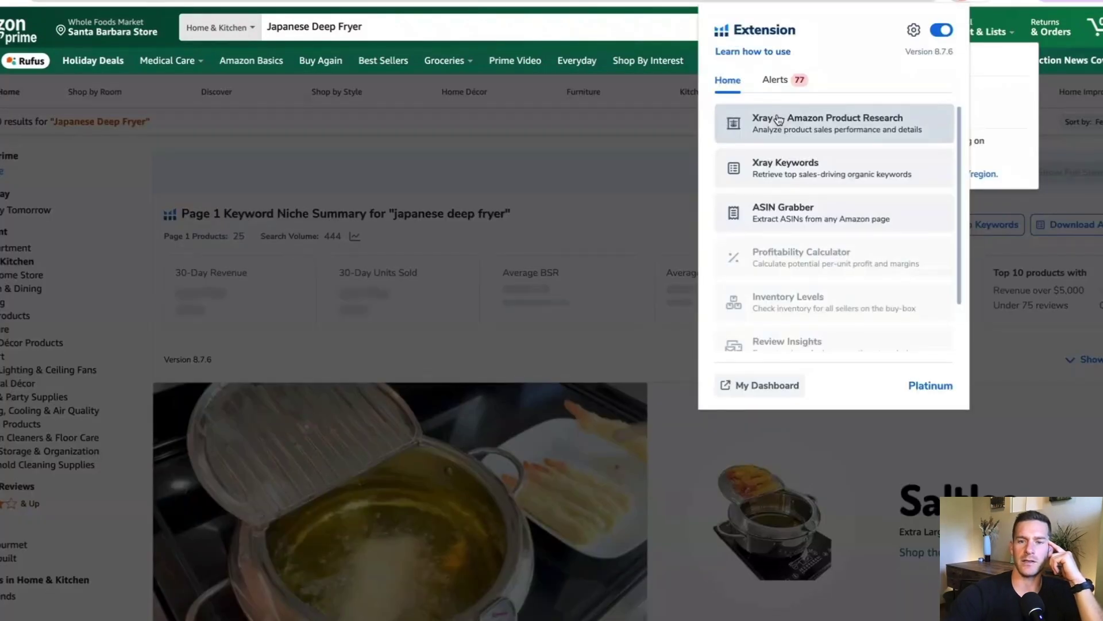
{"action": "left_click", "coordinate": [778, 119]}
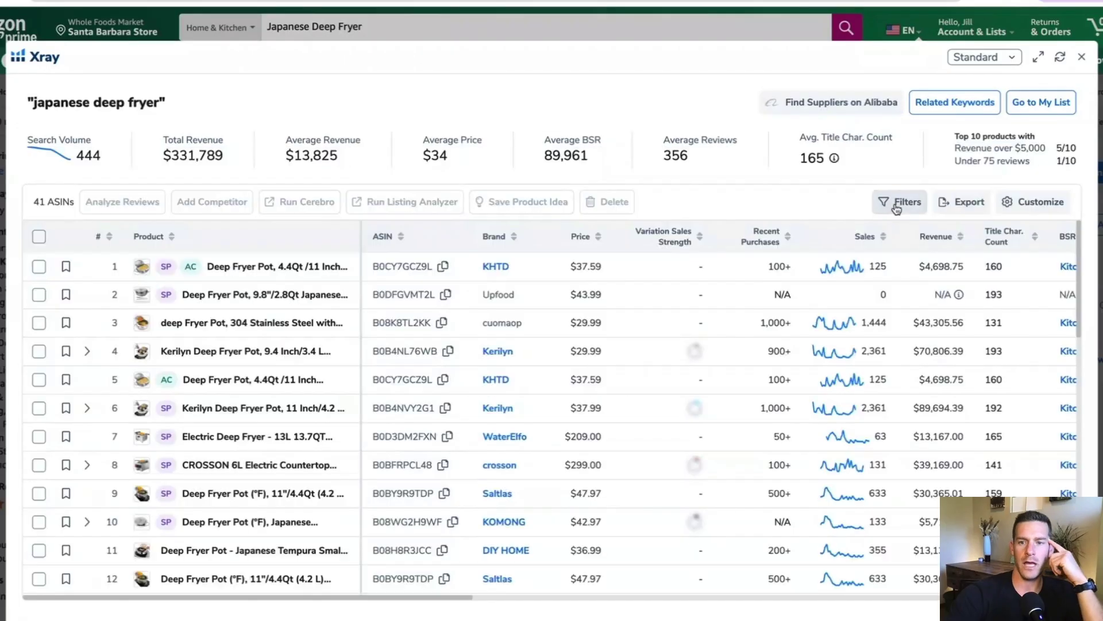
Filter the Xray results to hide sponsored products and view the ratings and reviews columns
{"action": "left_click", "coordinate": [889, 202]}
{"action": "left_click", "coordinate": [443, 498]}
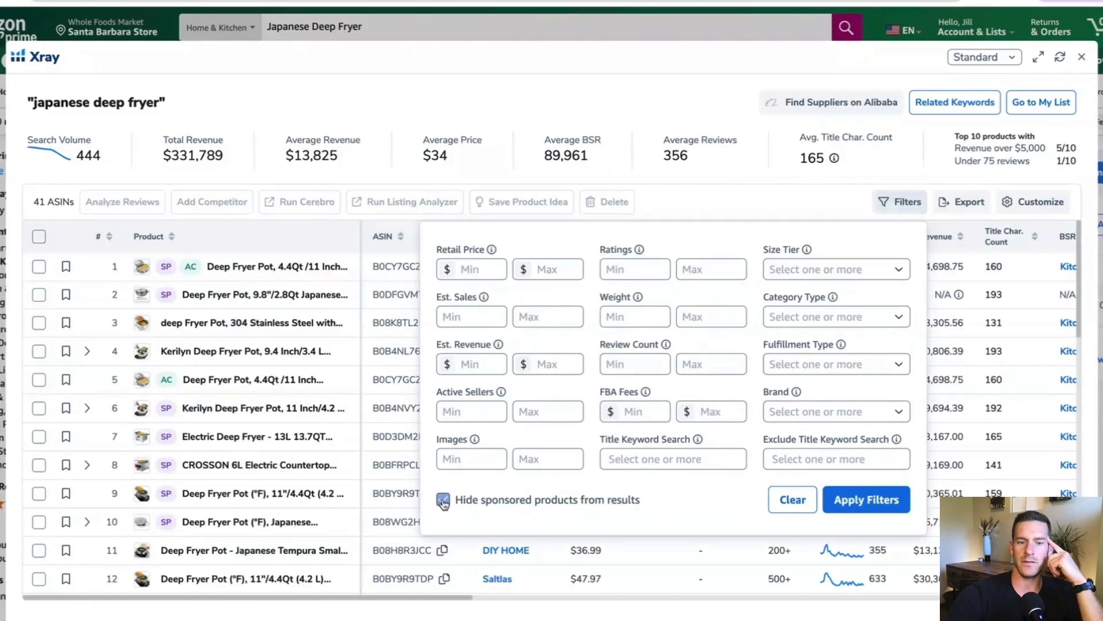
{"action": "left_click", "coordinate": [883, 498]}
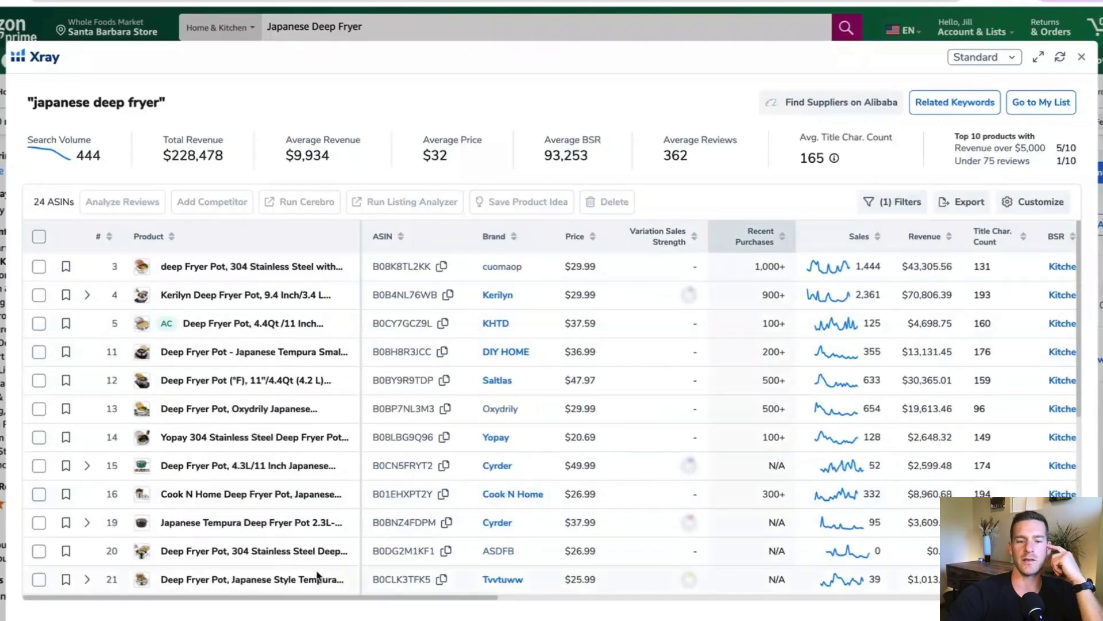
{"action": "scroll", "coordinate": [621, 572], "scroll_direction": "right", "scroll_amount": 10}
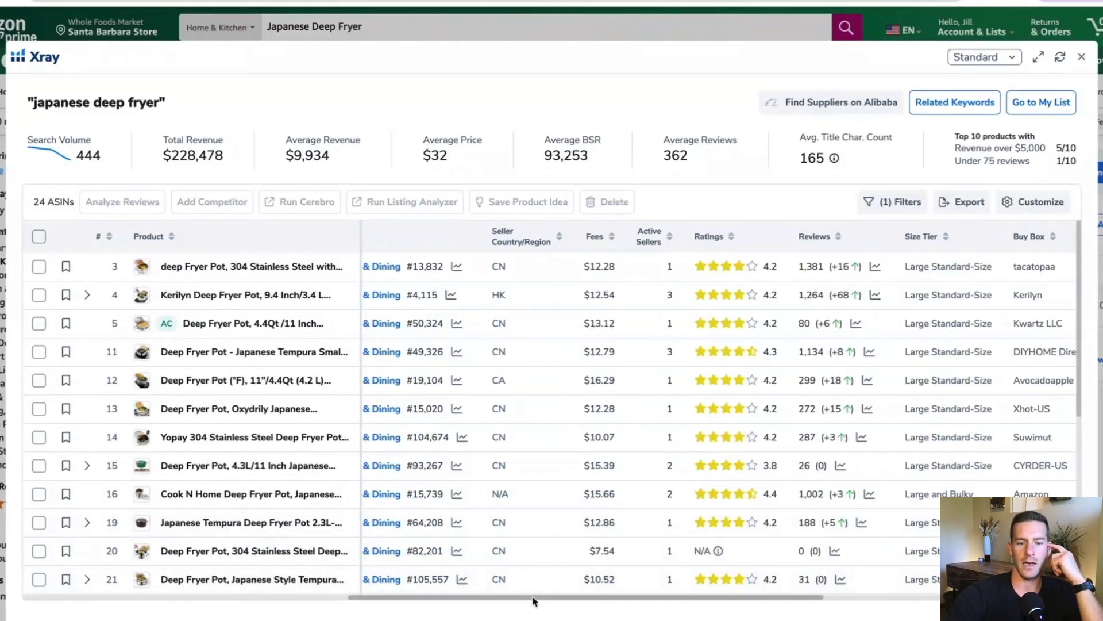
Sort the Xray results by ascending BSR and delete the Cook N Home, LEPO 2.2L and Japanese Tempura 2.3L products
{"action": "scroll", "coordinate": [533, 599], "scroll_direction": "left", "scroll_amount": 1}
{"action": "left_click", "coordinate": [421, 242]}
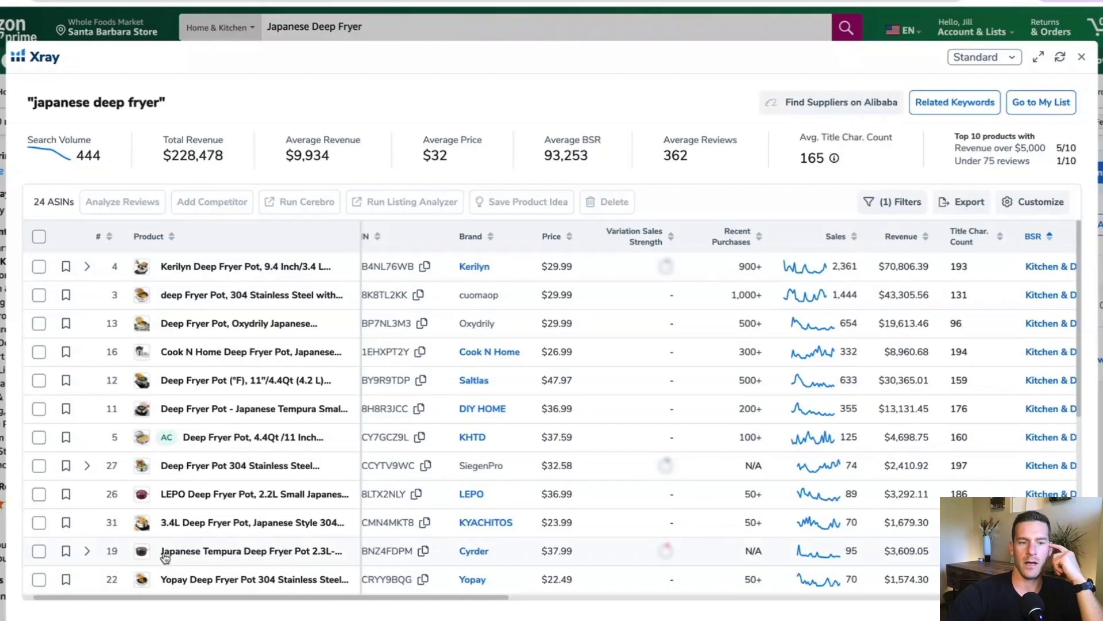
{"action": "mouse_move", "coordinate": [149, 272]}
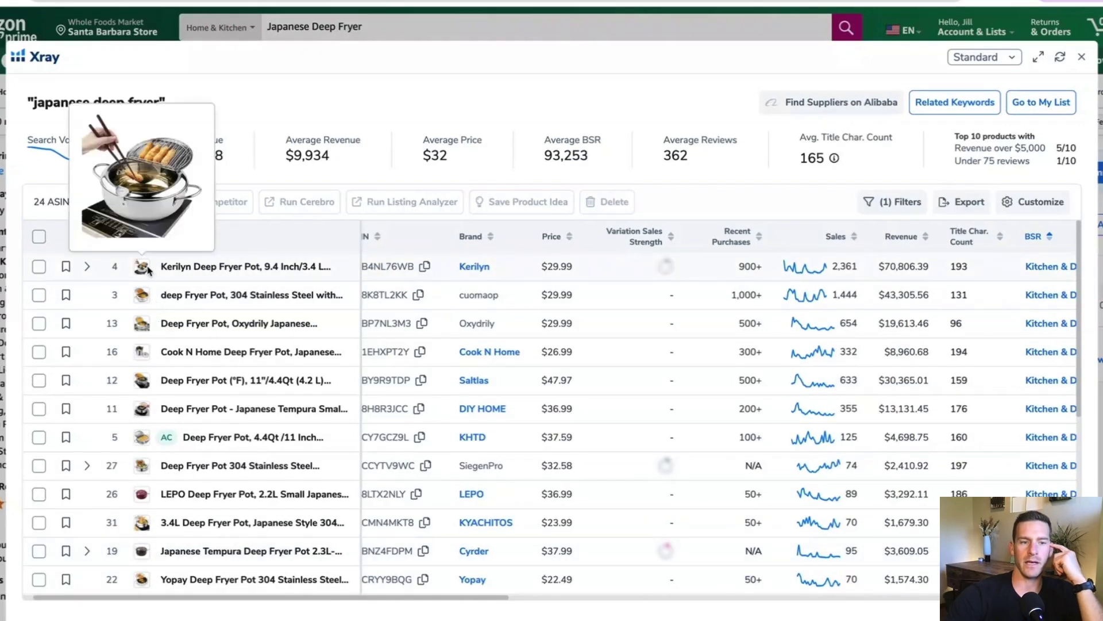
{"action": "mouse_move", "coordinate": [144, 352]}
{"action": "left_click", "coordinate": [38, 351]}
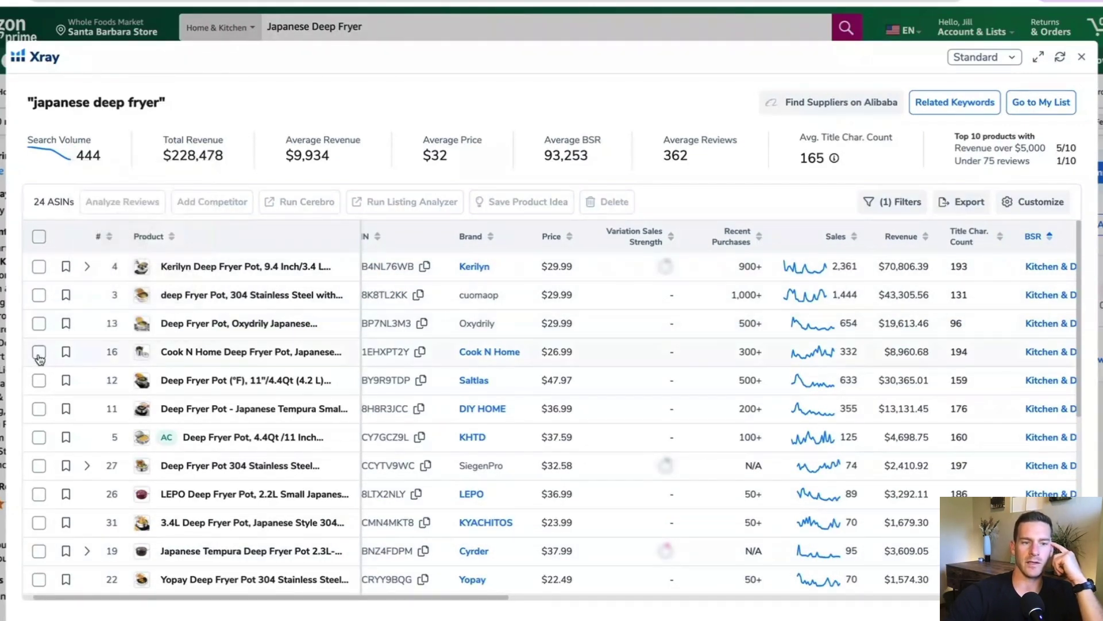
{"action": "left_click", "coordinate": [38, 552]}
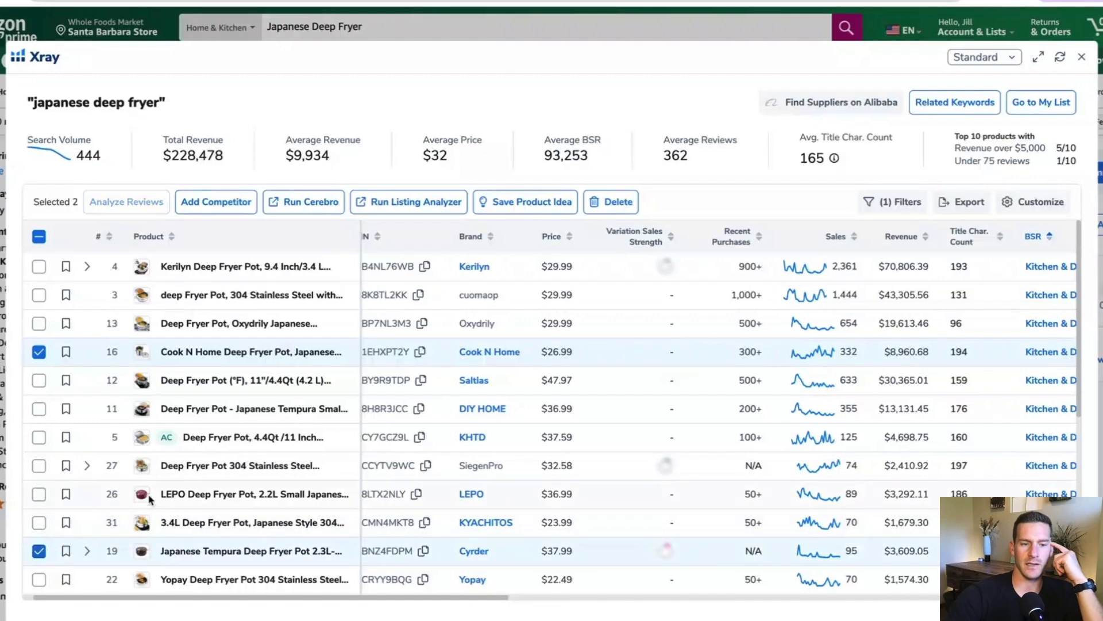
{"action": "mouse_move", "coordinate": [148, 495]}
{"action": "left_click", "coordinate": [39, 494]}
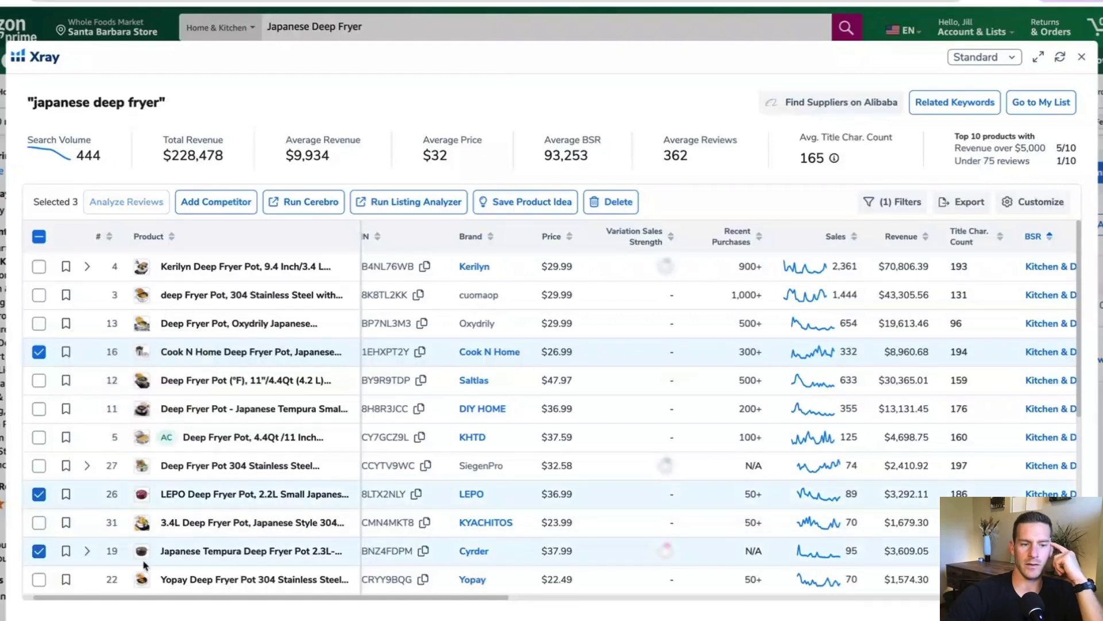
{"action": "left_click", "coordinate": [602, 208]}
{"action": "left_click", "coordinate": [572, 387]}
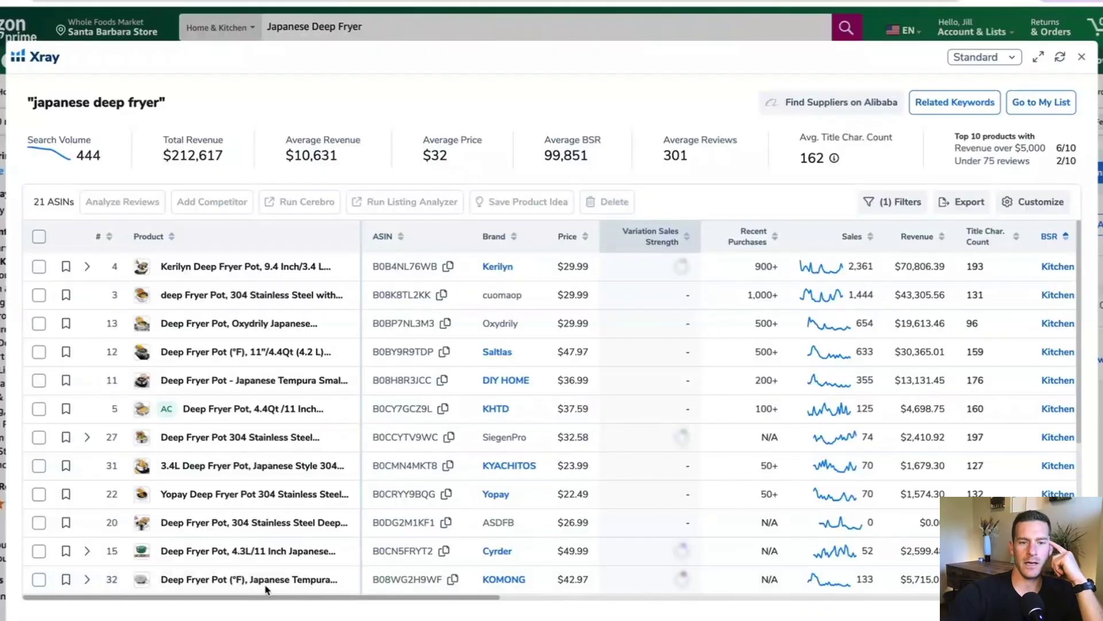
Compare the remaining products' sales, revenue, BSR, ratings and review counts in the Xray results
{"action": "left_click_drag", "start_coordinate": [282, 599], "coordinate": [392, 590]}
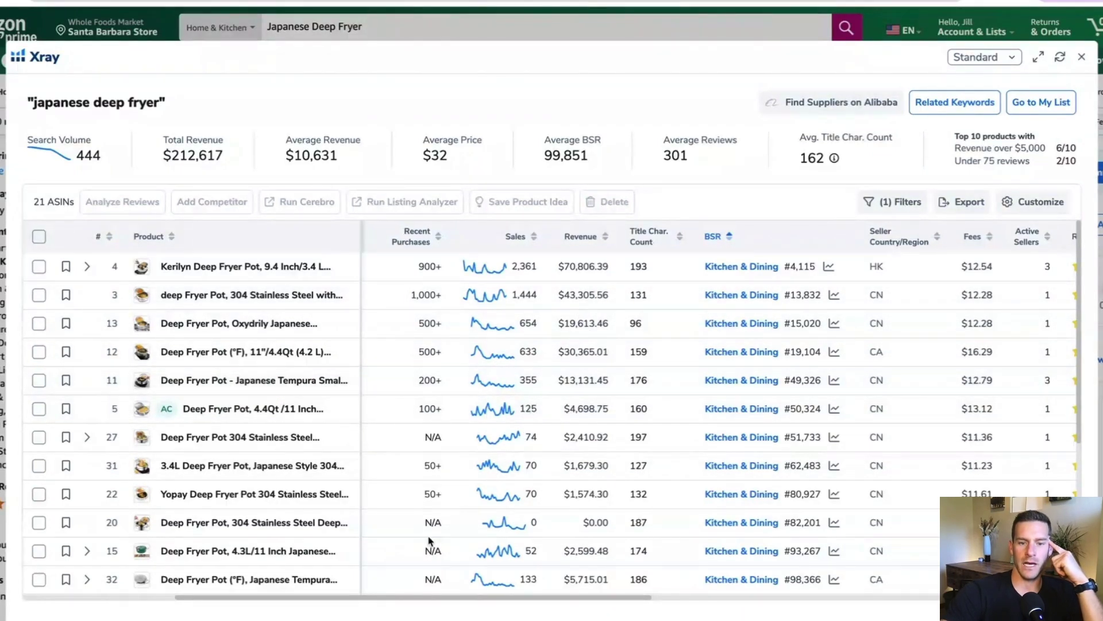
{"action": "left_click_drag", "start_coordinate": [424, 597], "coordinate": [609, 600]}
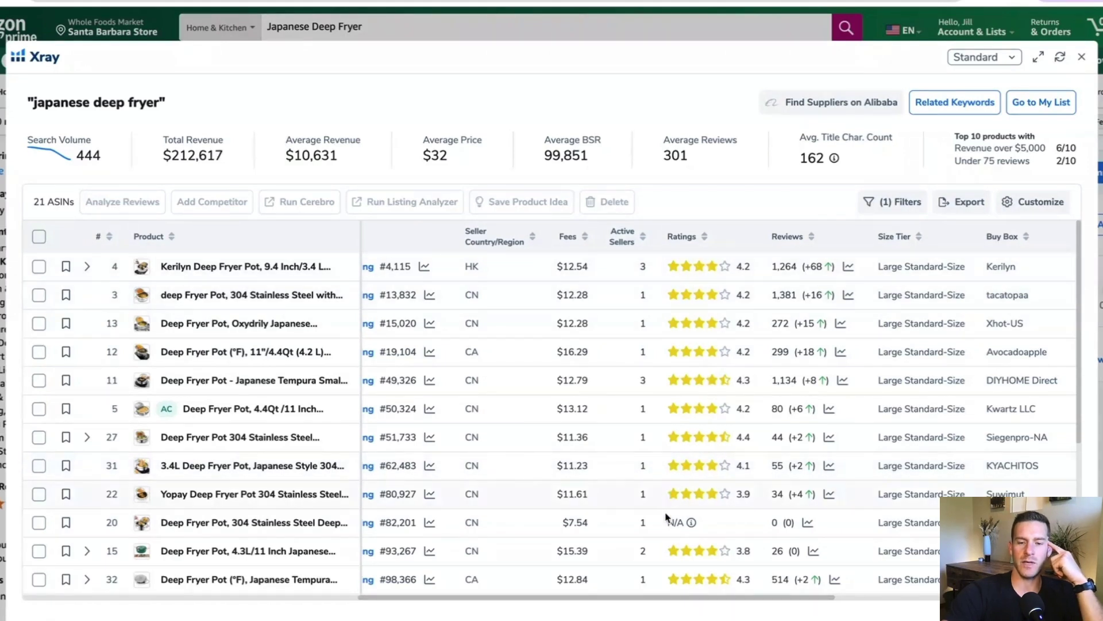
{"action": "left_click_drag", "start_coordinate": [679, 601], "coordinate": [523, 582]}
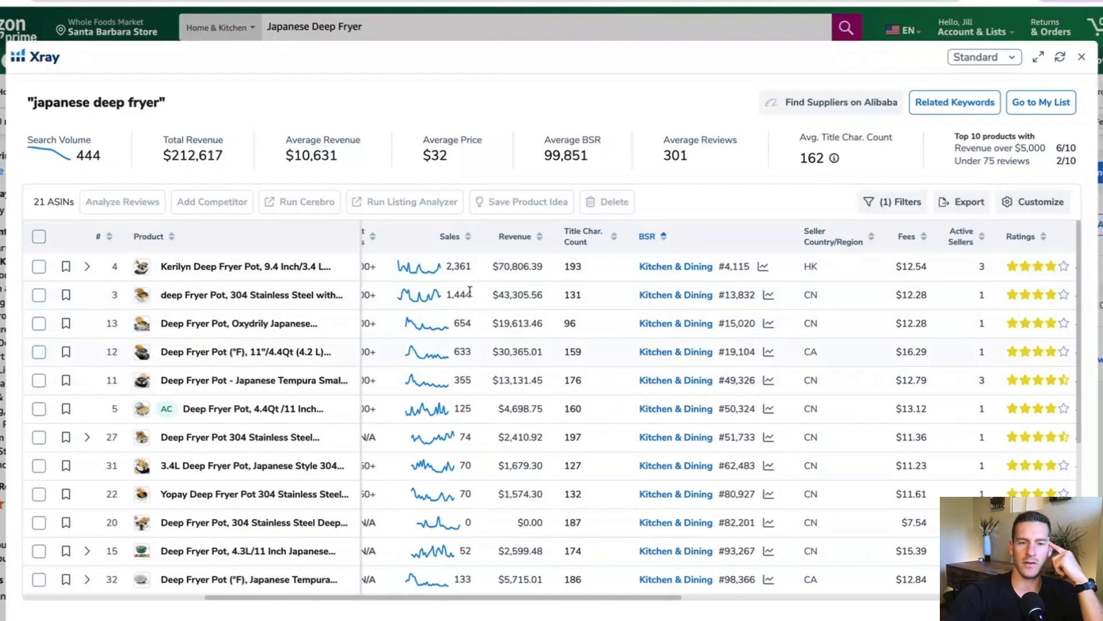
{"action": "left_click_drag", "start_coordinate": [568, 599], "coordinate": [720, 598]}
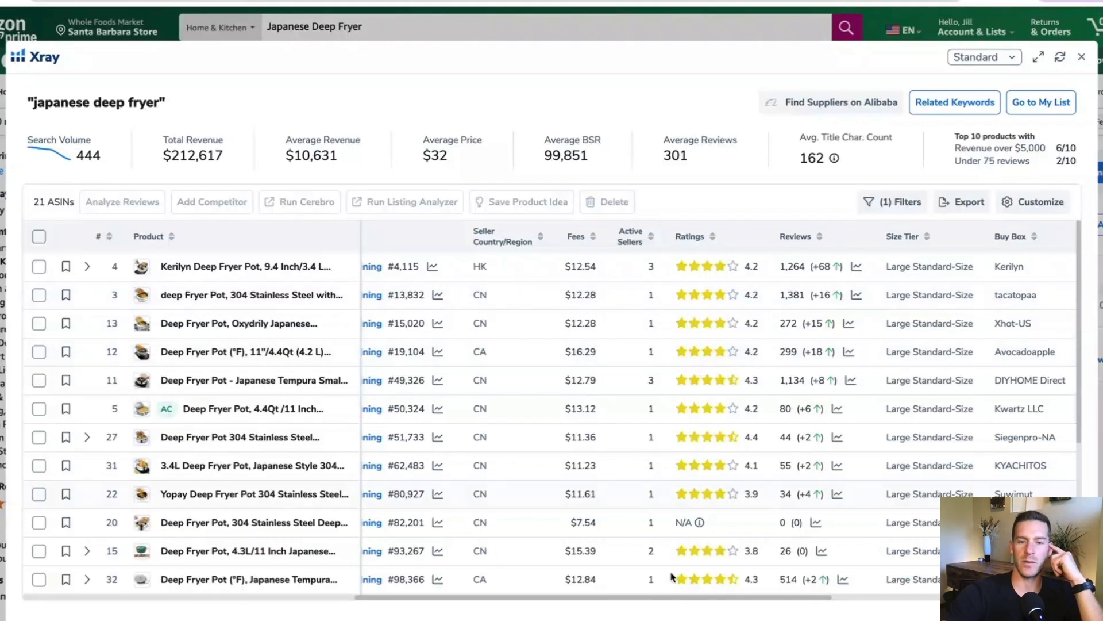
{"action": "left_click_drag", "start_coordinate": [681, 597], "coordinate": [495, 598]}
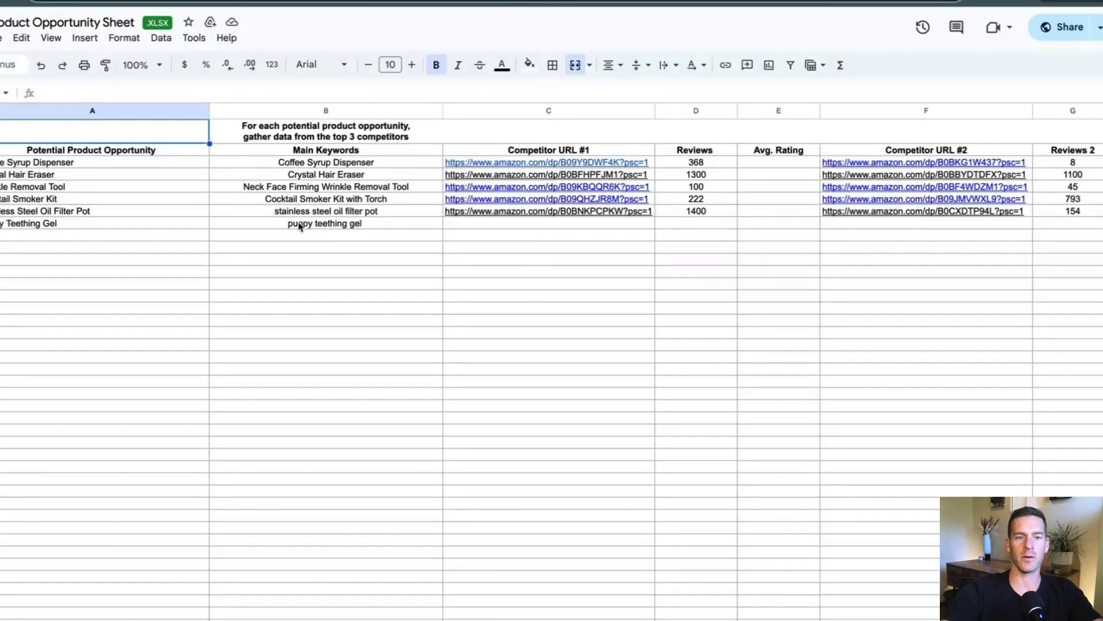
Switch to the Product Opportunity Sheet and review the Stainless Steel Oil Filter Pot row's main keyword, competitor URLs and reviews
{"action": "left_click", "coordinate": [170, 211]}
{"action": "left_click", "coordinate": [253, 211]}
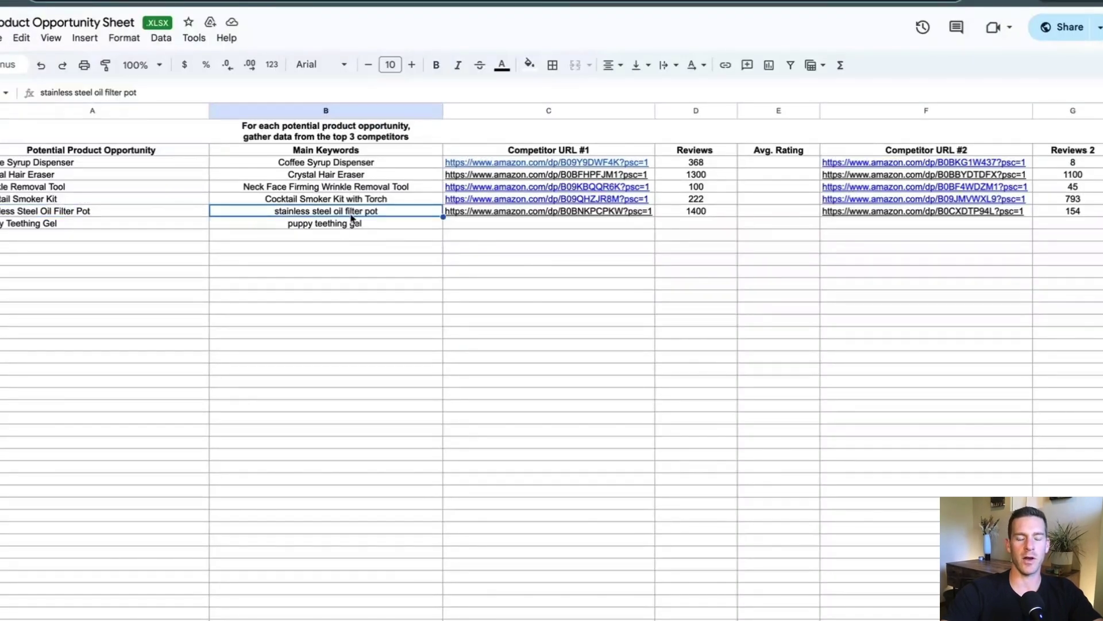
{"action": "left_click", "coordinate": [458, 213]}
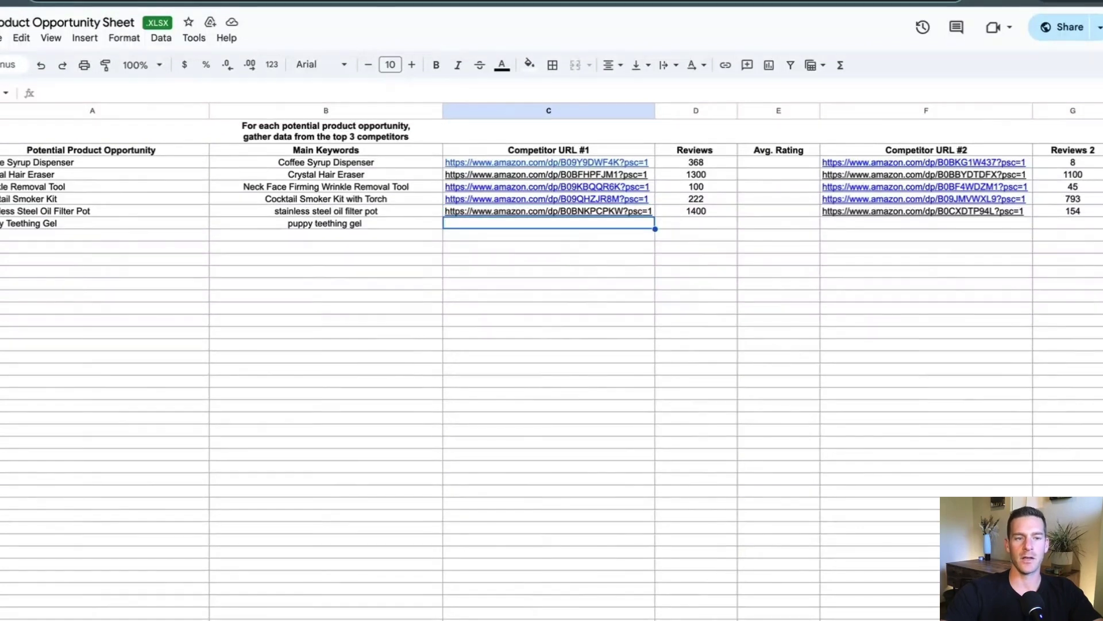
{"action": "left_click", "coordinate": [94, 215]}
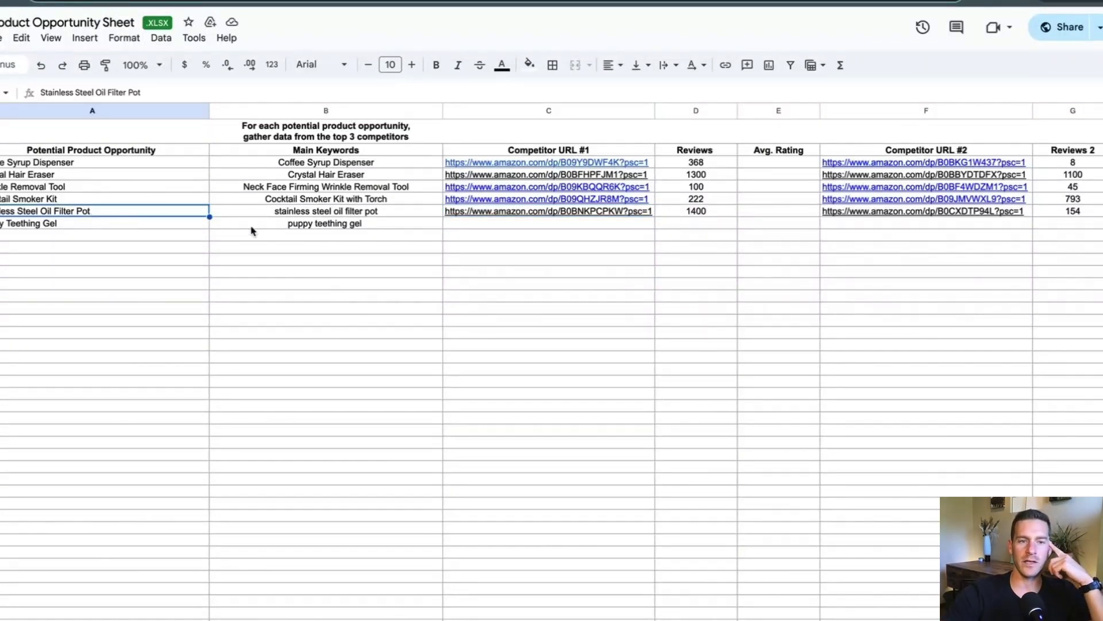
{"action": "left_click", "coordinate": [262, 216]}
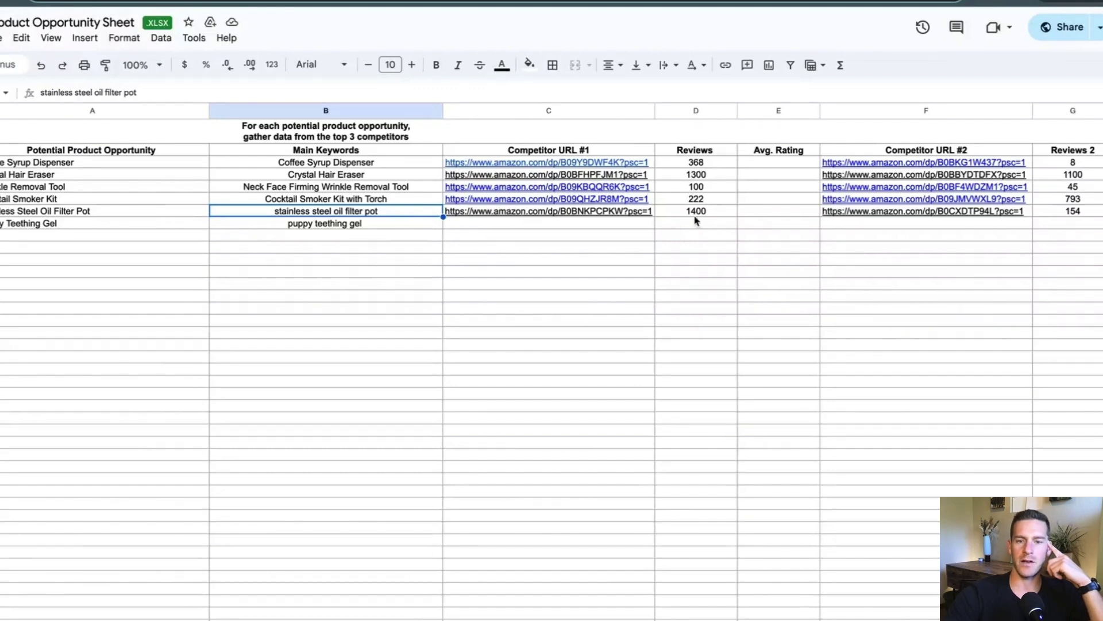
{"action": "scroll", "coordinate": [552, 362], "scroll_direction": "right", "scroll_amount": 5}
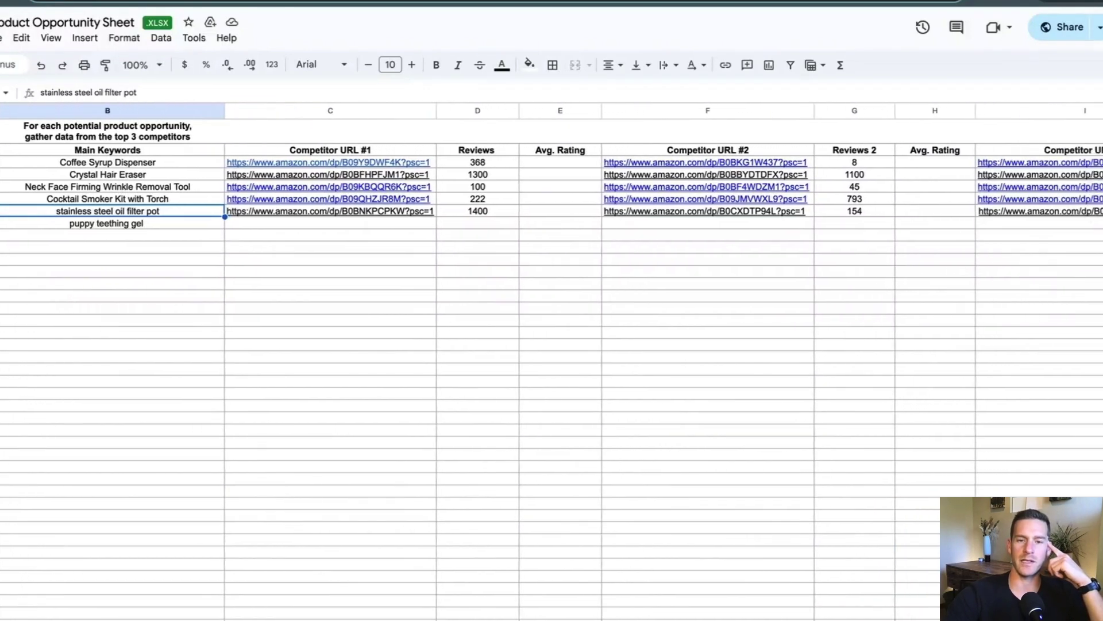
{"action": "scroll", "coordinate": [552, 362], "scroll_direction": "right", "scroll_amount": 4}
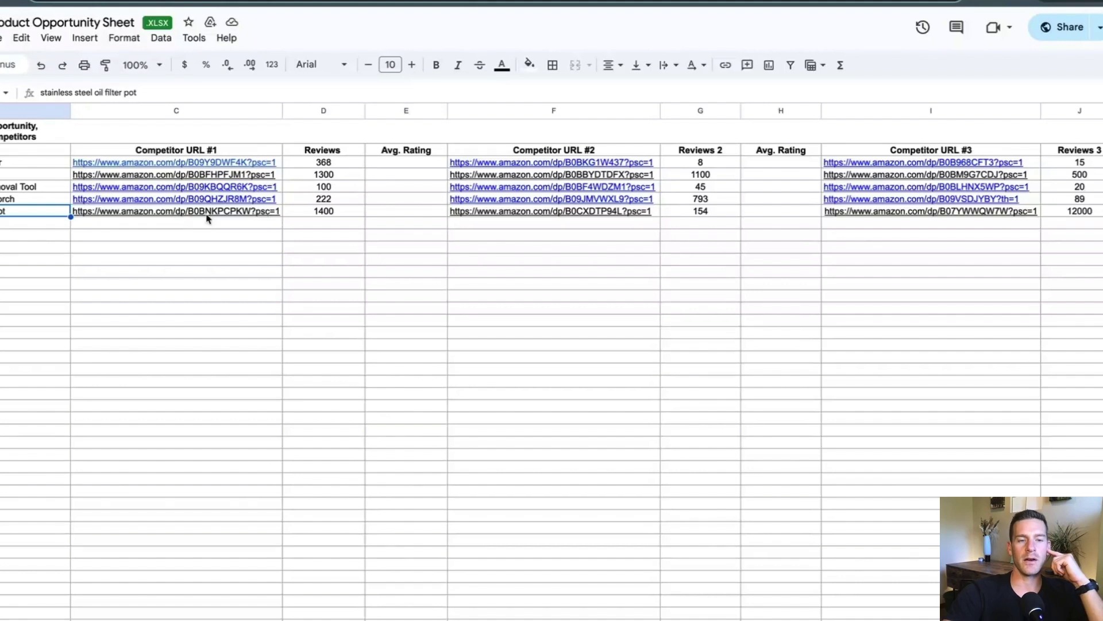
{"action": "mouse_move", "coordinate": [210, 213]}
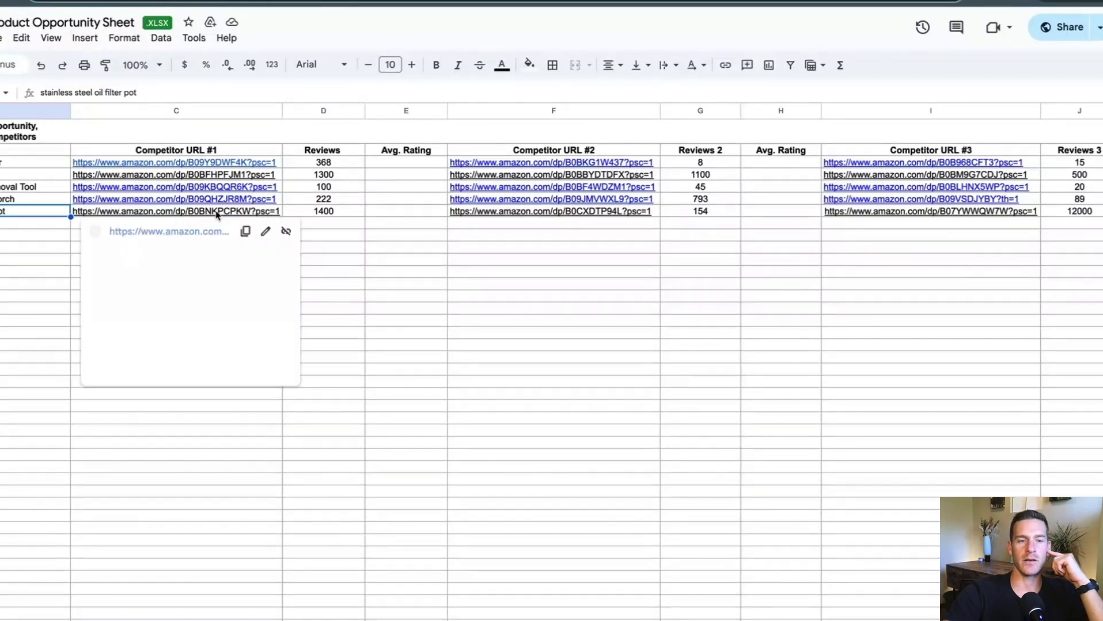
{"action": "mouse_move", "coordinate": [528, 213]}
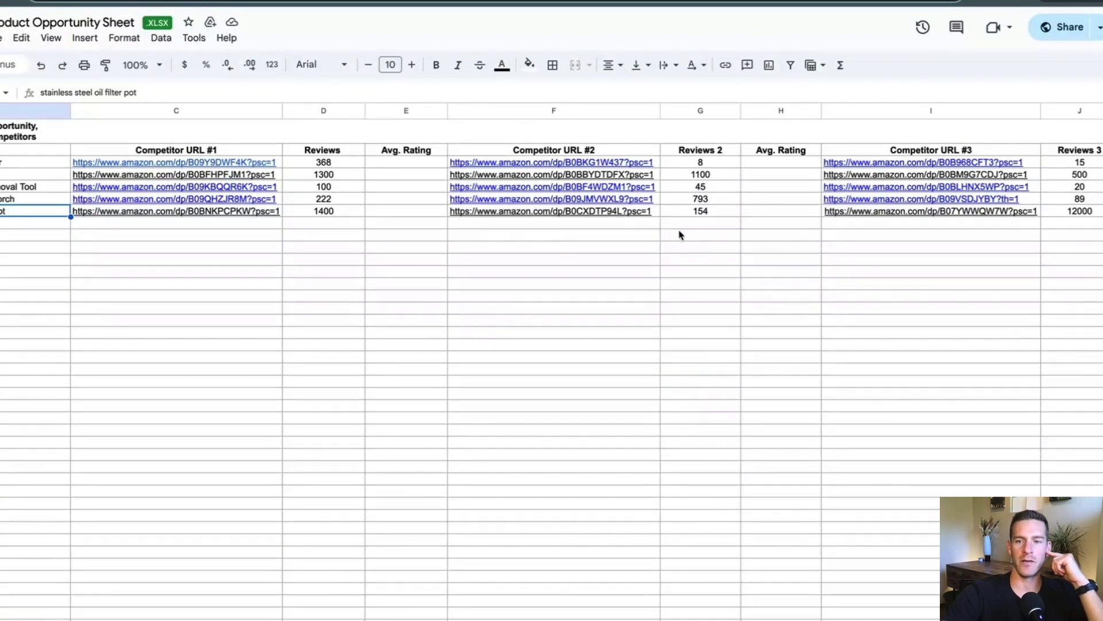
Examine the Stainless Steel Oil Filter Pot's estimated monthly revenue and list price in the sheet
{"action": "scroll", "coordinate": [552, 362], "scroll_direction": "right", "scroll_amount": 10}
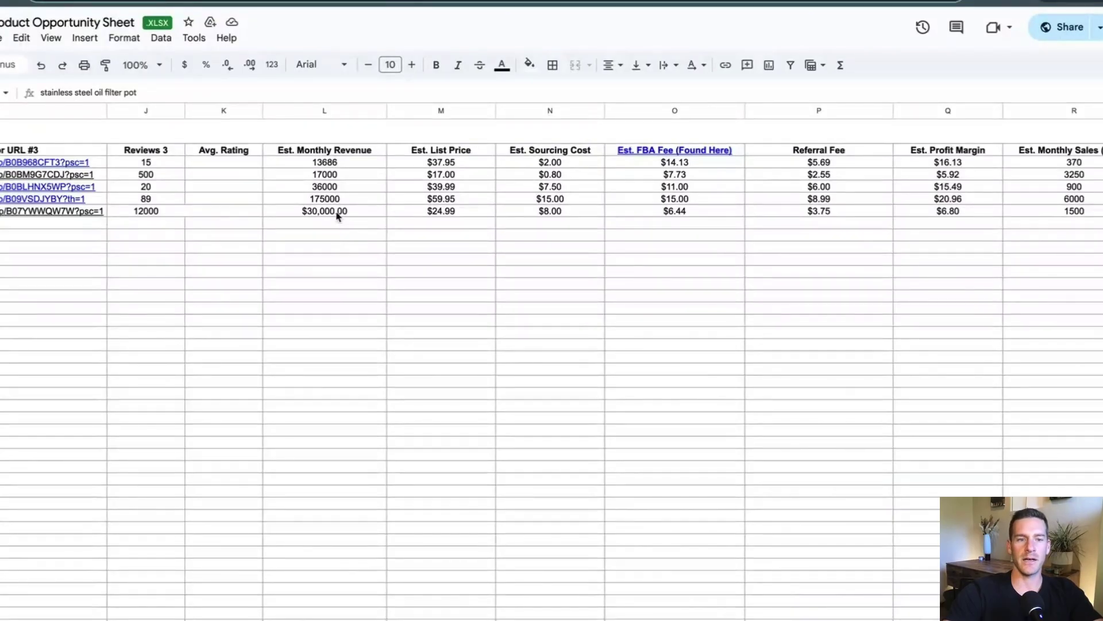
{"action": "left_click", "coordinate": [338, 216]}
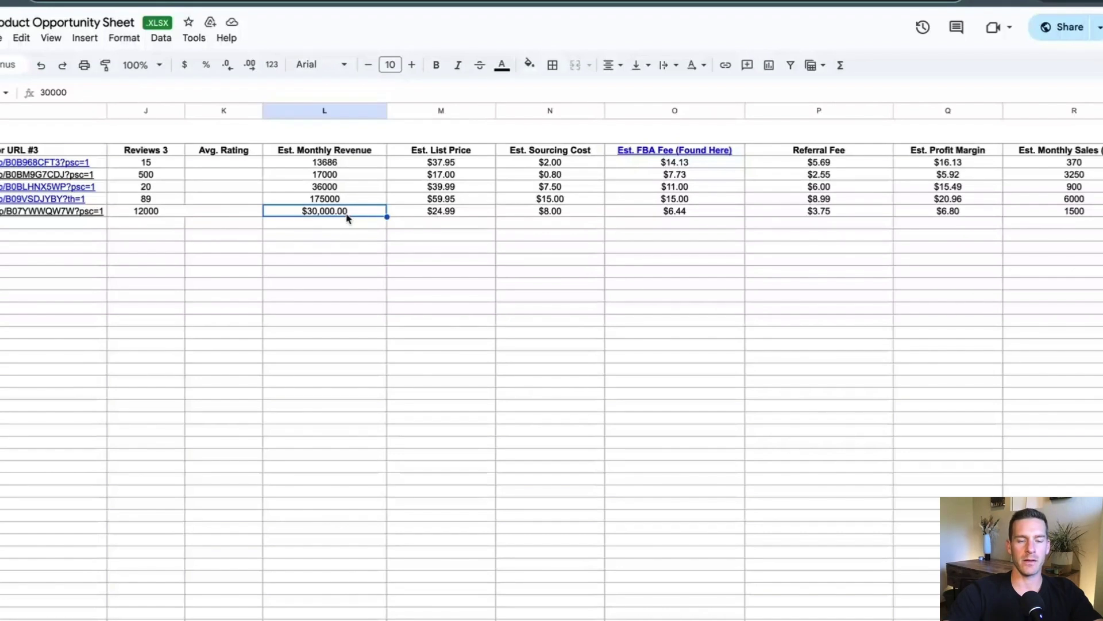
{"action": "left_click", "coordinate": [437, 216]}
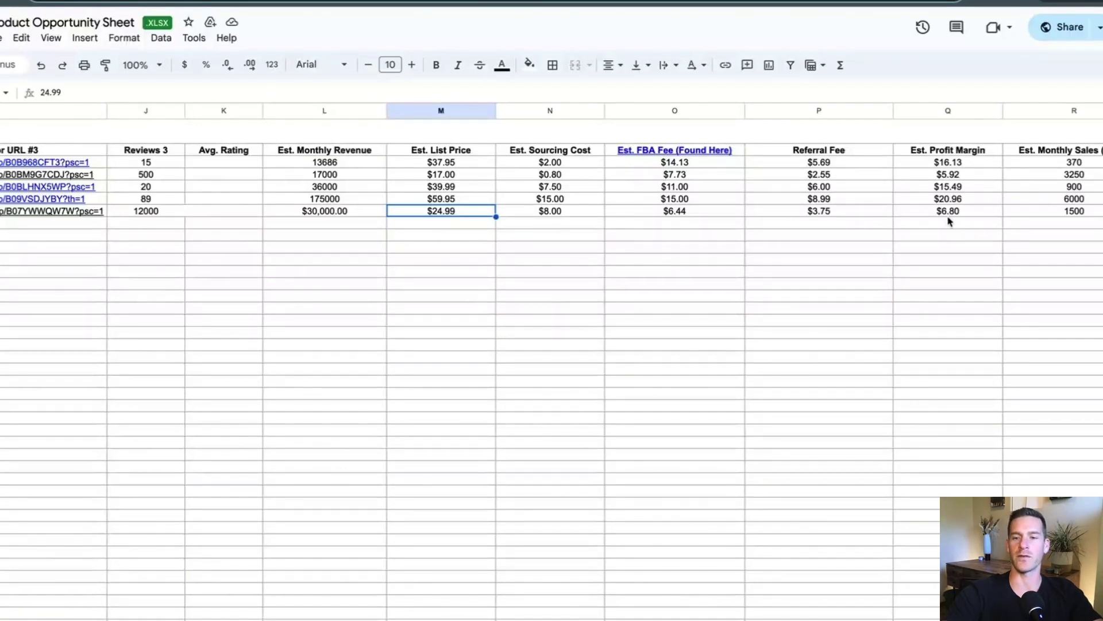
Check Alibaba supplier prices for Japanese deep fryers and set the Stainless Steel Oil Filter Pot's estimated sourcing cost to $10
{"action": "left_click", "coordinate": [572, 214]}
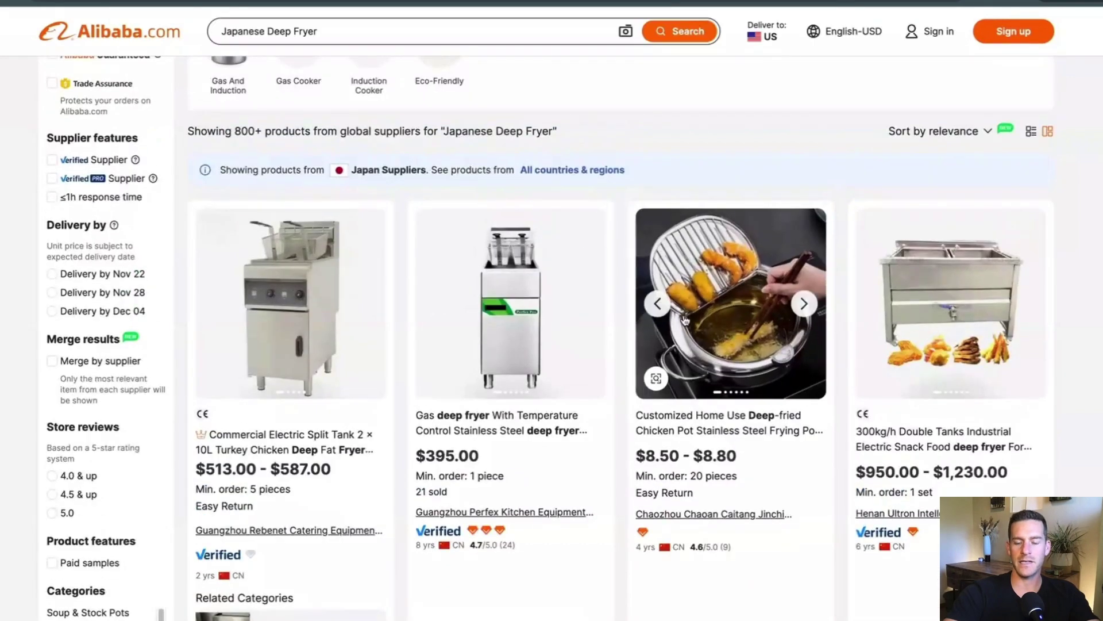
{"action": "scroll", "coordinate": [698, 326], "scroll_direction": "down", "scroll_amount": 7}
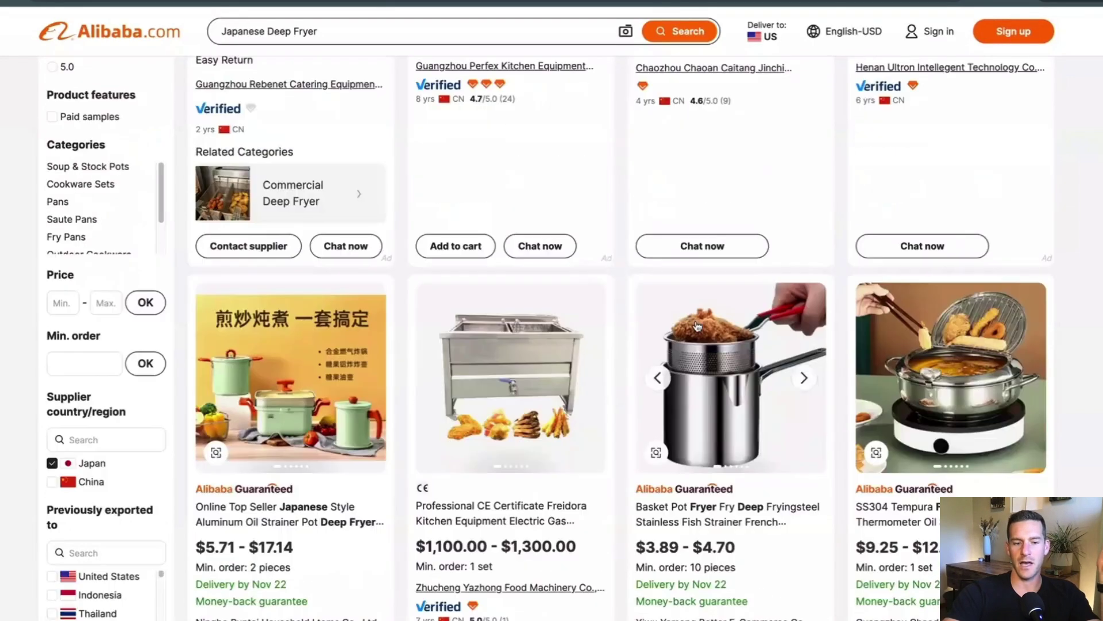
{"action": "scroll", "coordinate": [770, 340], "scroll_direction": "down", "scroll_amount": 1}
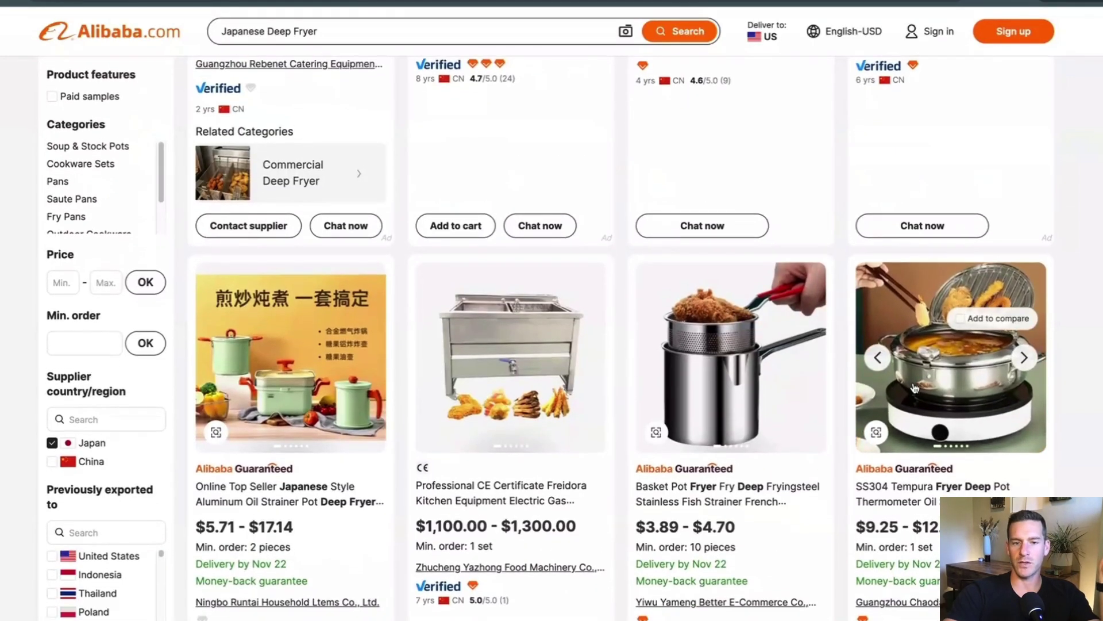
{"action": "scroll", "coordinate": [914, 388], "scroll_direction": "down", "scroll_amount": 8}
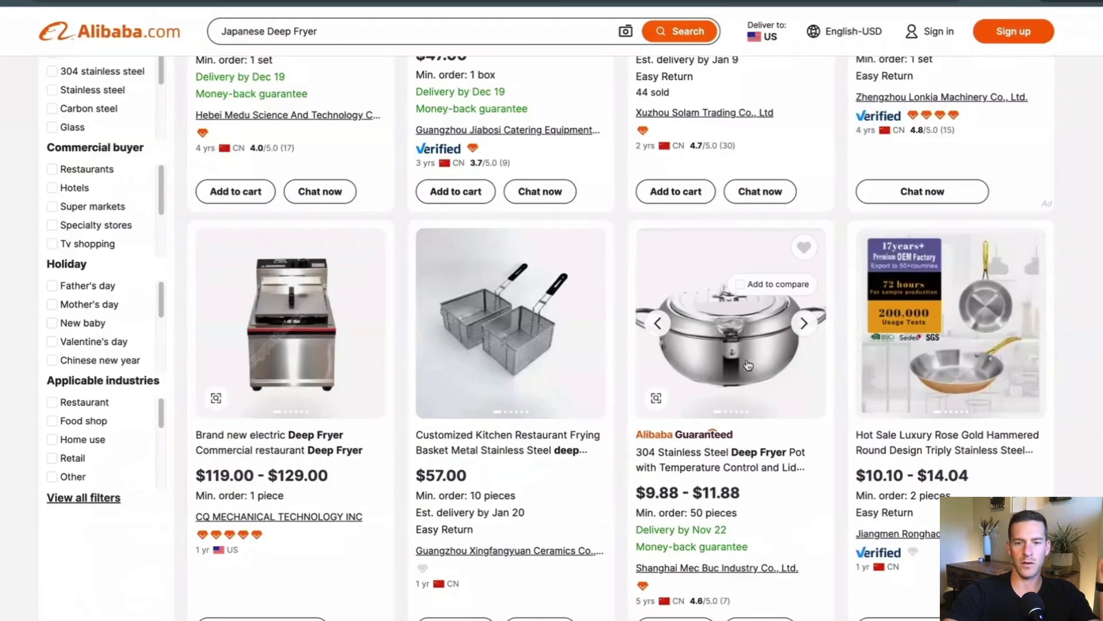
{"action": "scroll", "coordinate": [747, 365], "scroll_direction": "up", "scroll_amount": 10}
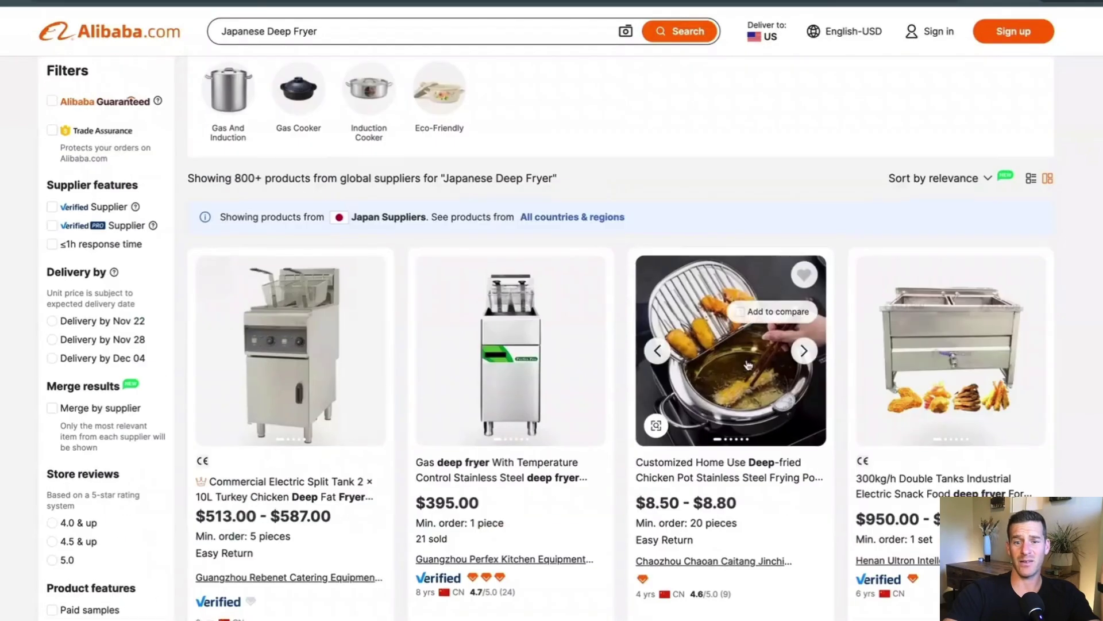
{"action": "scroll", "coordinate": [748, 365], "scroll_direction": "down", "scroll_amount": 3}
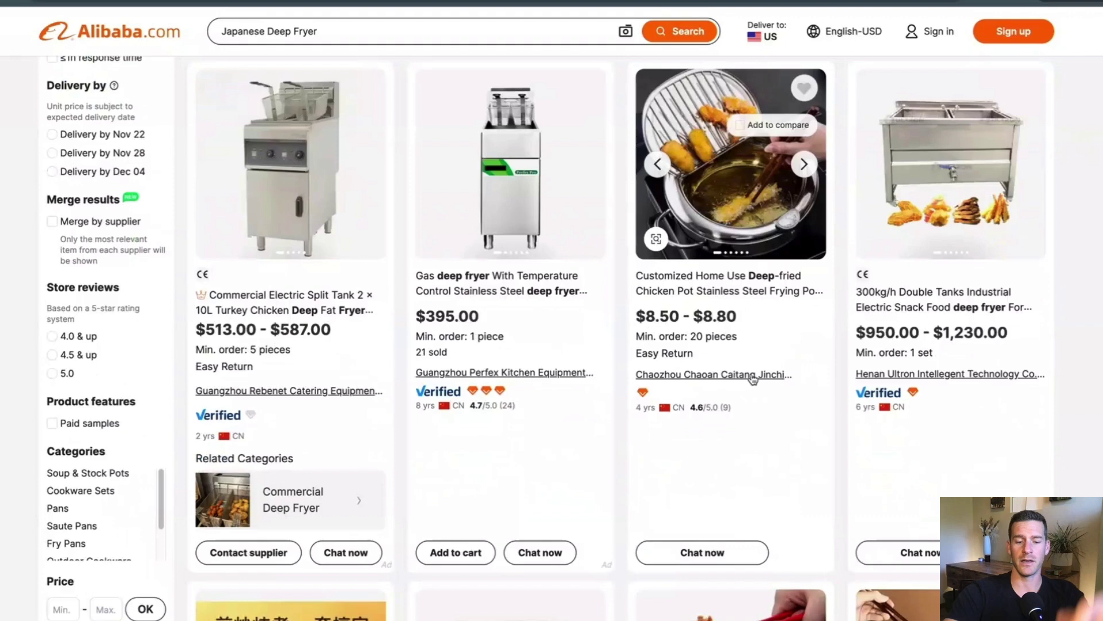
{"action": "scroll", "coordinate": [598, 92], "scroll_direction": "up", "scroll_amount": 2}
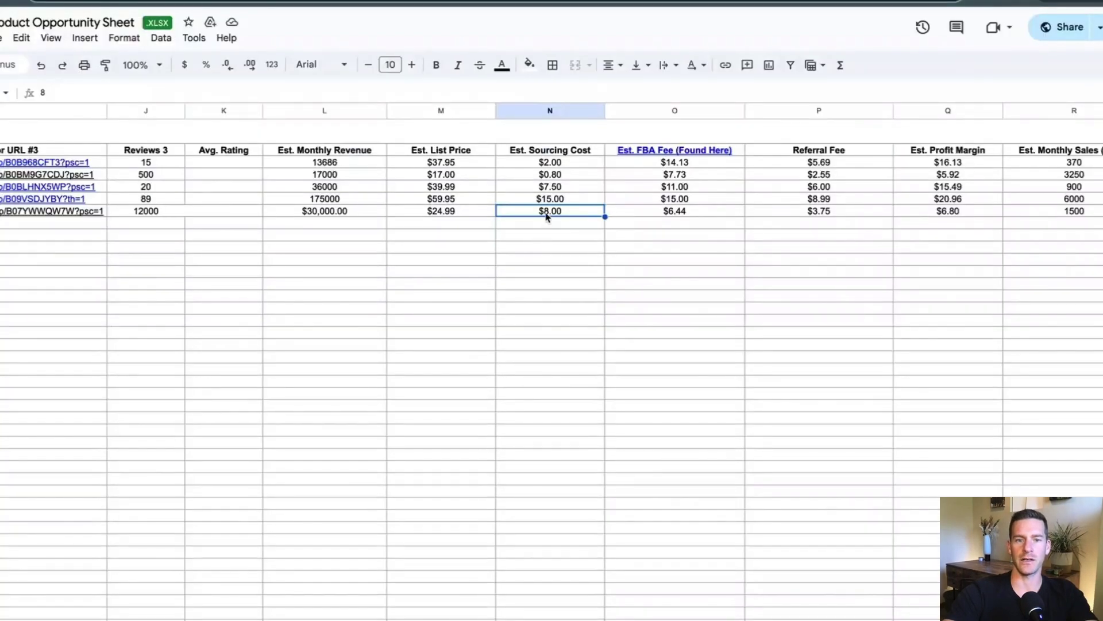
{"action": "type", "text": "10"}
Open the FBA Revenue Calculator linked in the Est. FBA Fee header and continue as a guest
{"action": "left_click", "coordinate": [647, 211]}
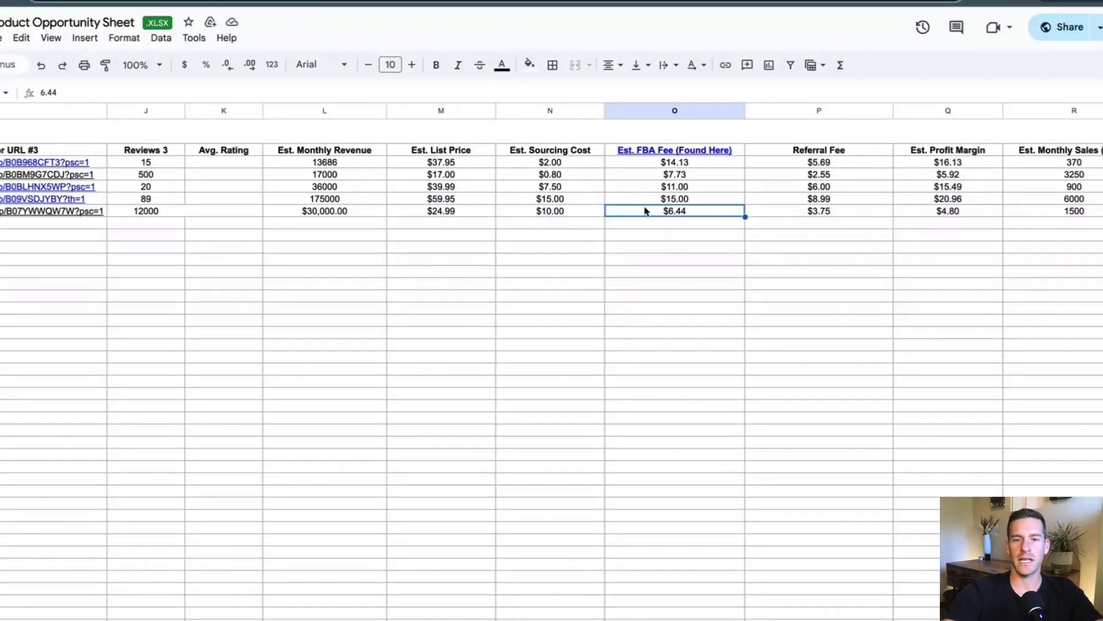
{"action": "left_click", "coordinate": [659, 151]}
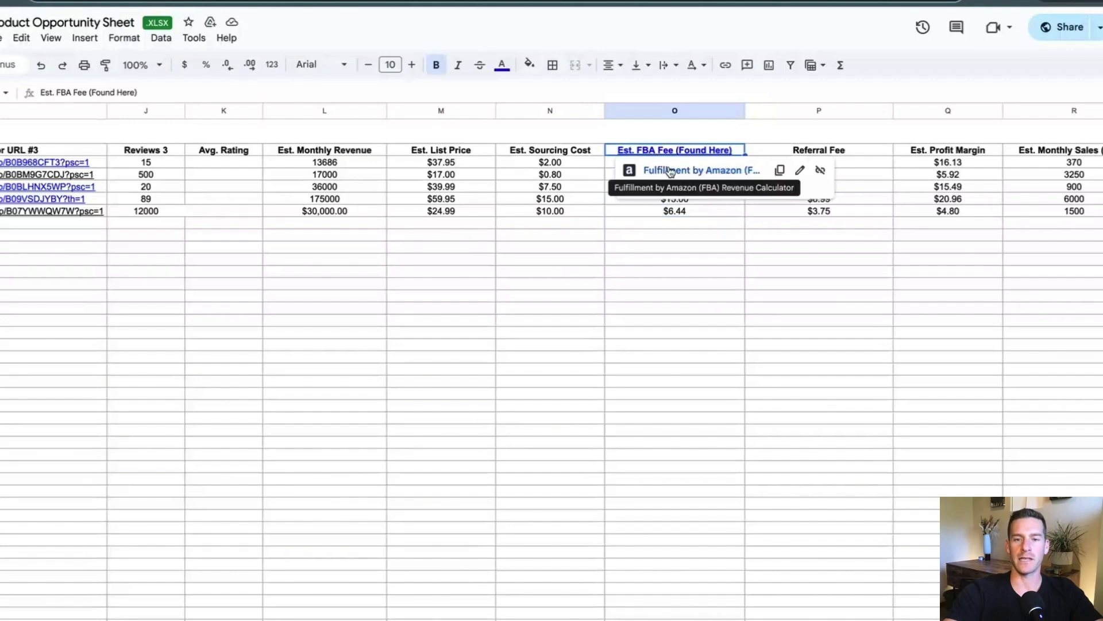
{"action": "left_click", "coordinate": [670, 171]}
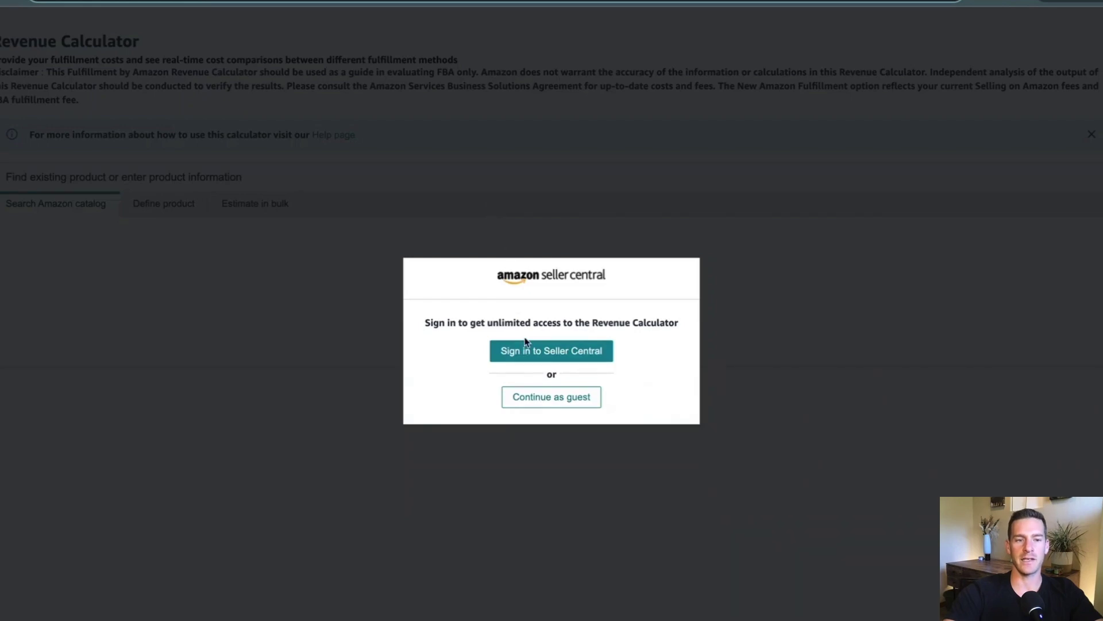
{"action": "left_click", "coordinate": [551, 397]}
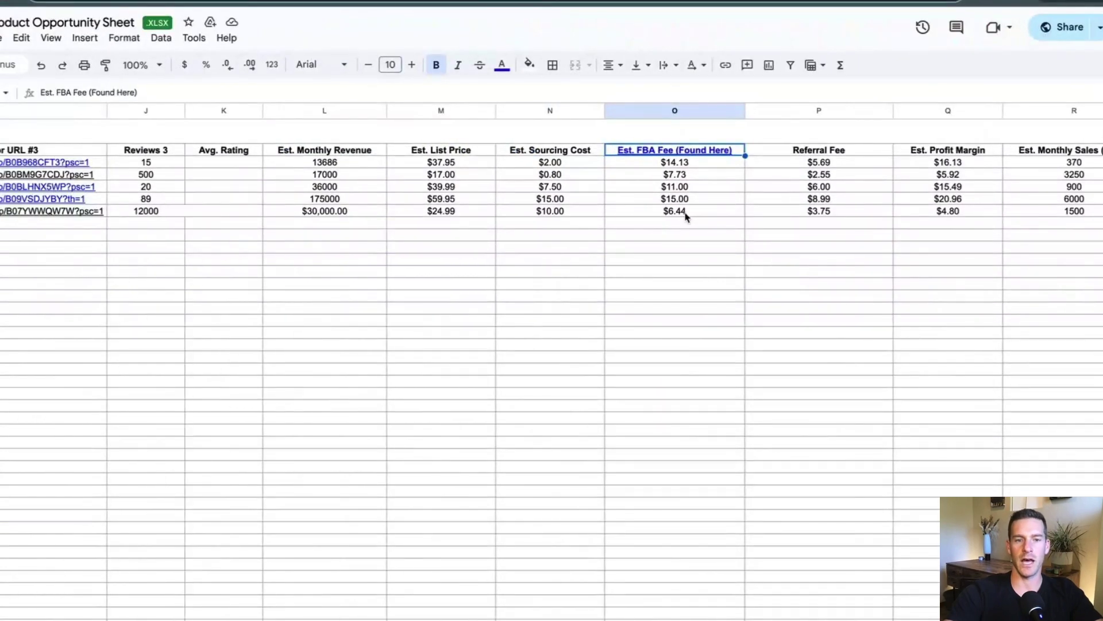
Set the Stainless Steel Oil Filter Pot's estimated FBA fee to $12 and its estimated list price to $29.99
{"action": "double_click", "coordinate": [684, 215]}
{"action": "double_click", "coordinate": [684, 216]}
{"action": "type", "text": "12"}
{"action": "key", "text": "Return"}
{"action": "left_click", "coordinate": [784, 214]}
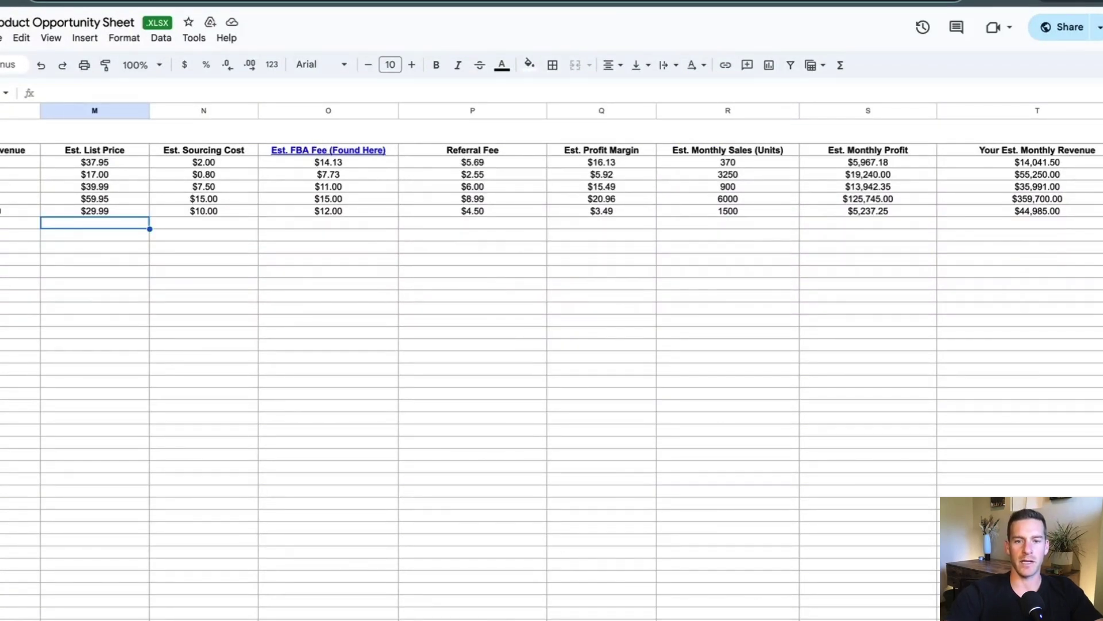
{"action": "scroll", "coordinate": [552, 360], "scroll_direction": "right", "scroll_amount": 3}
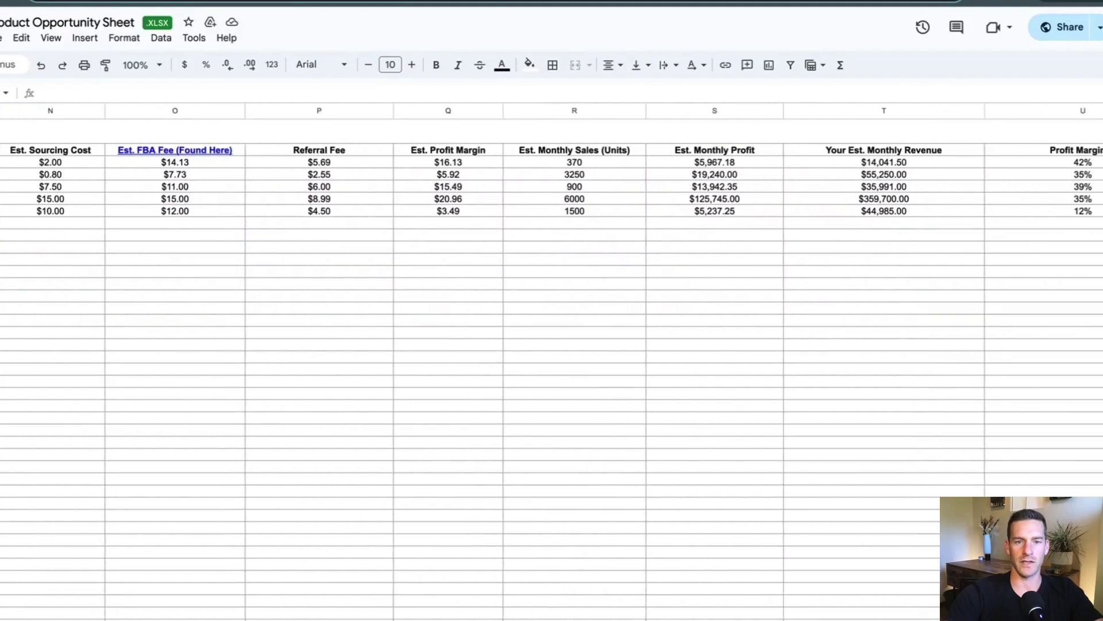
Check the Stainless Steel Oil Filter Pot's estimated profit margin and estimated monthly sales in the sheet
{"action": "left_click", "coordinate": [458, 212]}
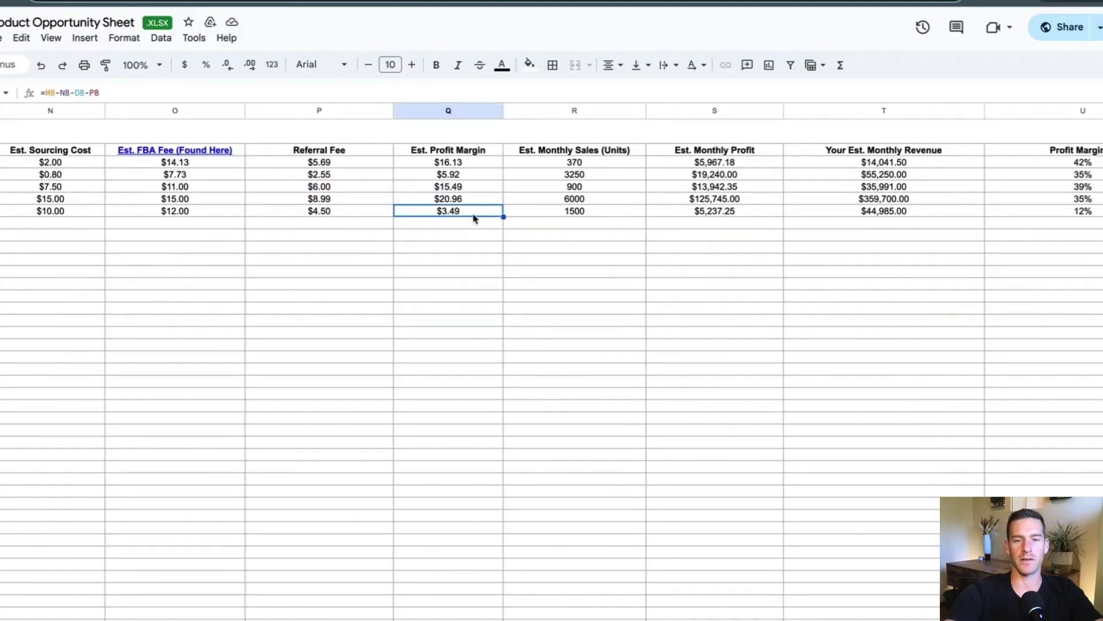
{"action": "left_click", "coordinate": [566, 218]}
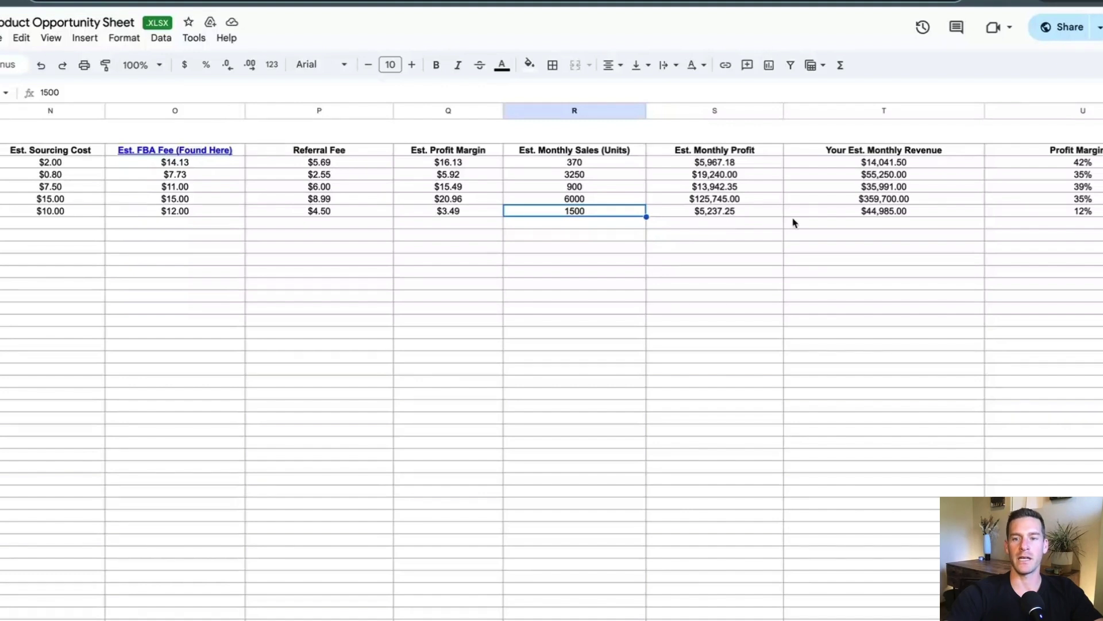
{"action": "scroll", "coordinate": [718, 397], "scroll_direction": "right", "scroll_amount": 5}
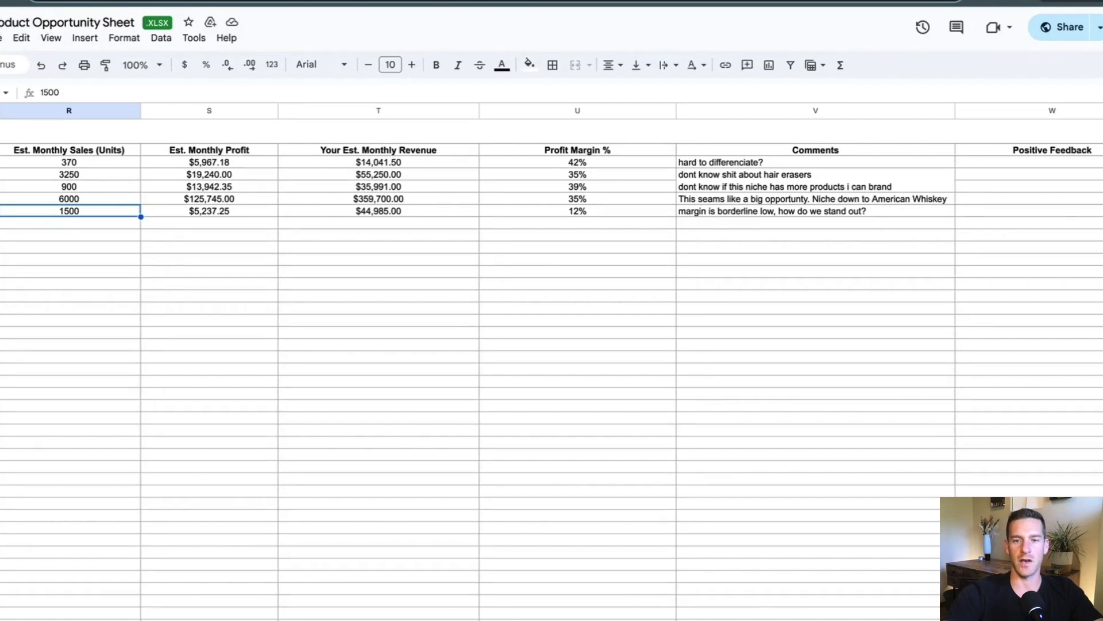
Change the Stainless Steel Oil Filter Pot's comment to "margin is too low, how do we stand out?"
{"action": "scroll", "coordinate": [655, 287], "scroll_direction": "right", "scroll_amount": 2}
{"action": "left_click", "coordinate": [655, 211]}
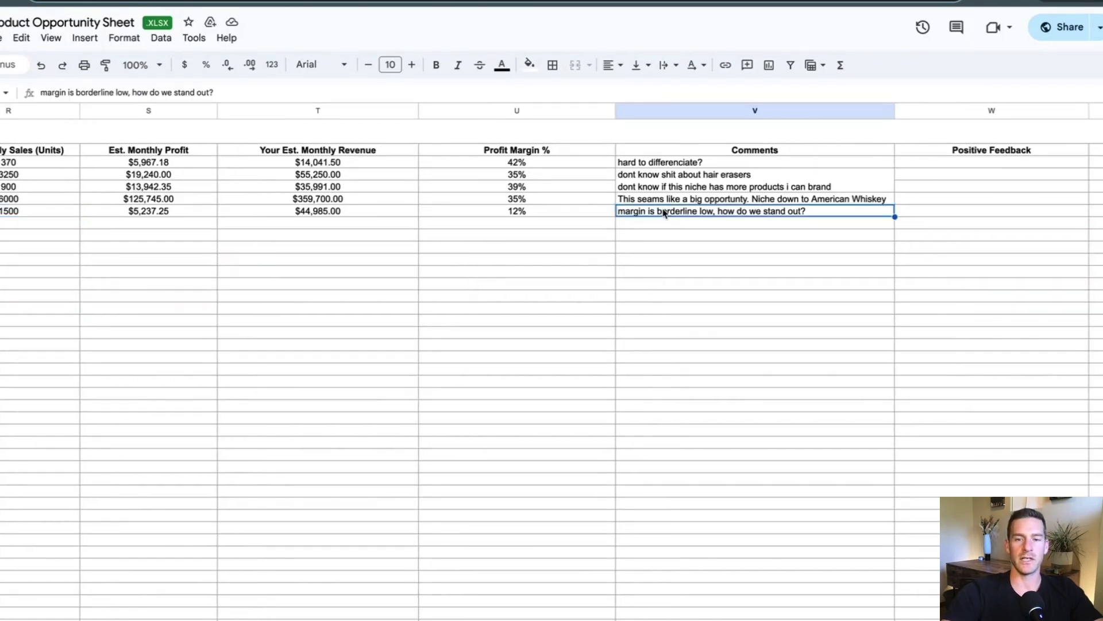
{"action": "double_click", "coordinate": [665, 211]}
{"action": "left_click_drag", "start_coordinate": [698, 212], "coordinate": [655, 211]}
{"action": "type", "text": "too"}
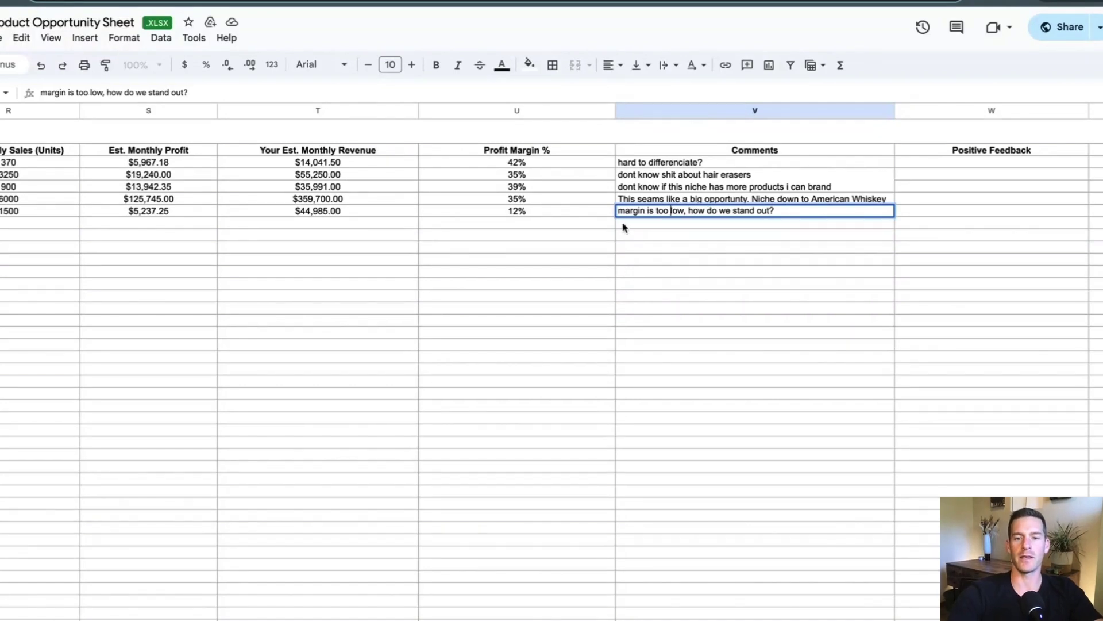
{"action": "key", "text": "Return"}
Review the oil filter pot's profit margin percentage, the products' comments and the Positive Feedback column
{"action": "left_click", "coordinate": [537, 212]}
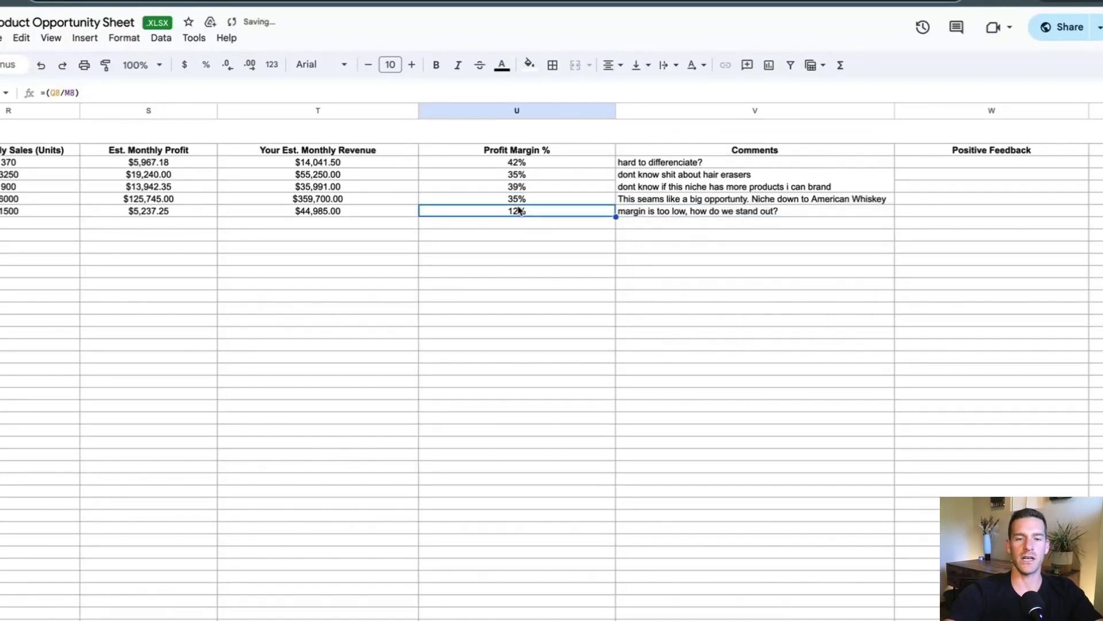
{"action": "left_click", "coordinate": [643, 215]}
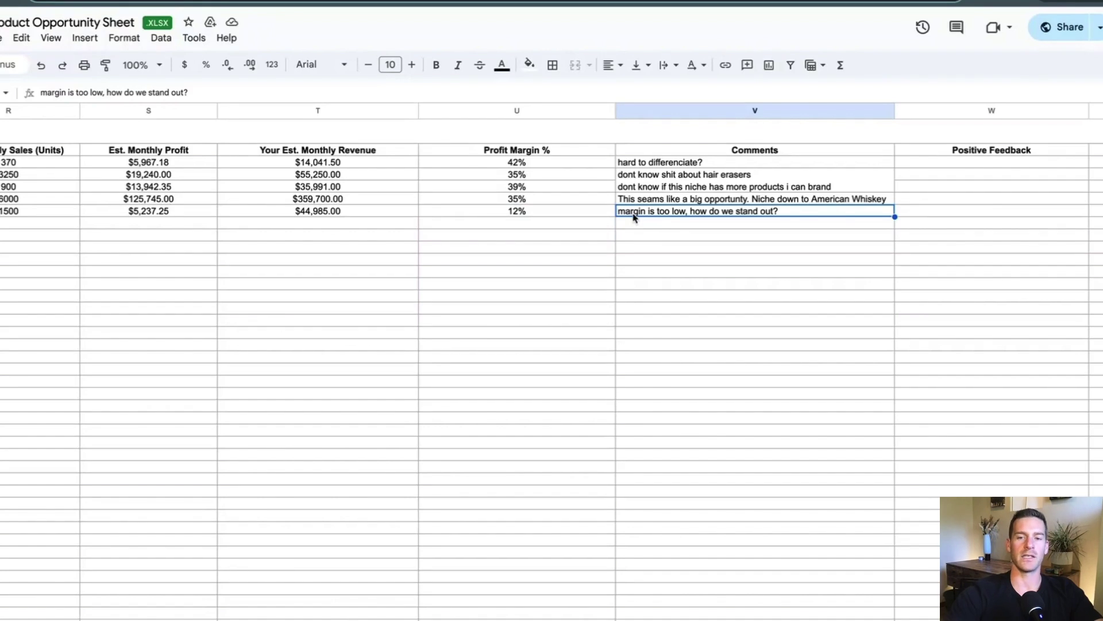
{"action": "left_click", "coordinate": [839, 227]}
{"action": "left_click", "coordinate": [808, 215]}
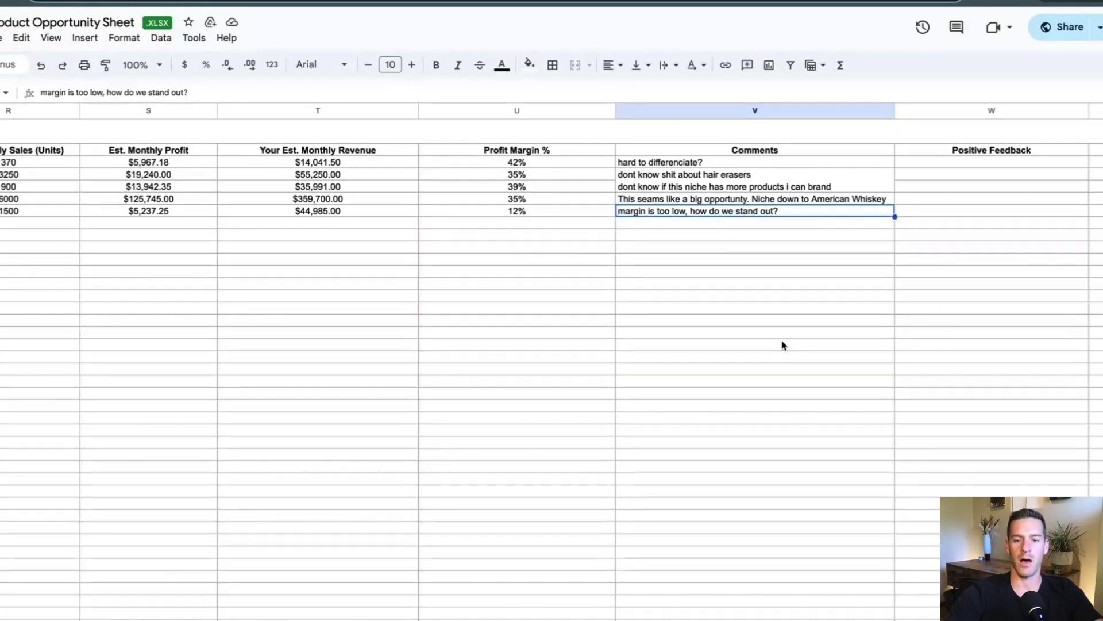
{"action": "scroll", "coordinate": [512, 310], "scroll_direction": "right", "scroll_amount": 5}
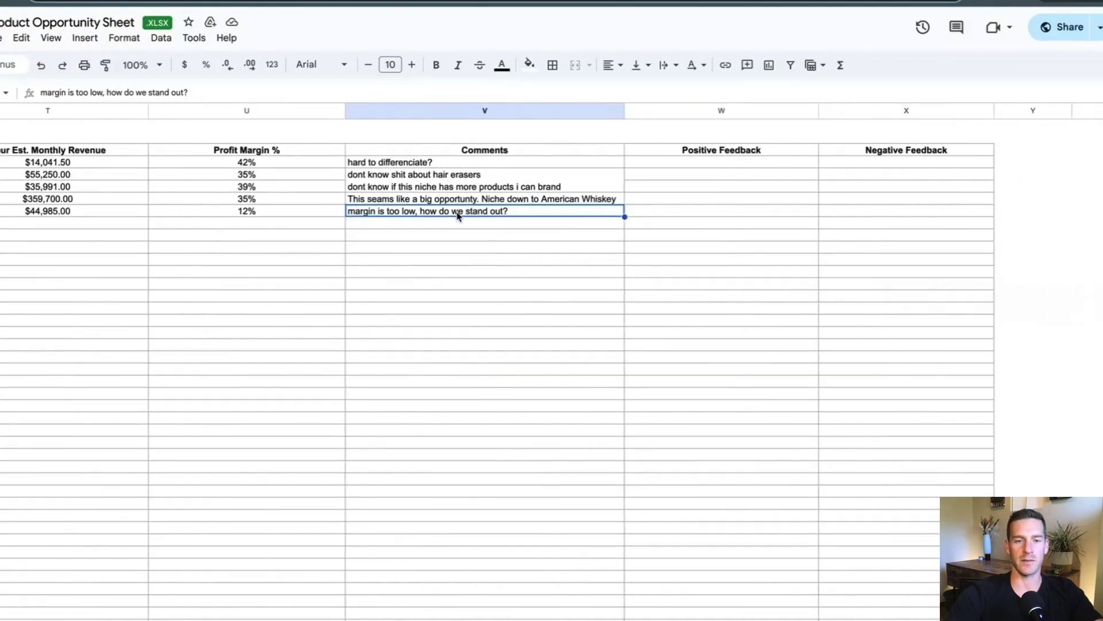
{"action": "left_click", "coordinate": [411, 165]}
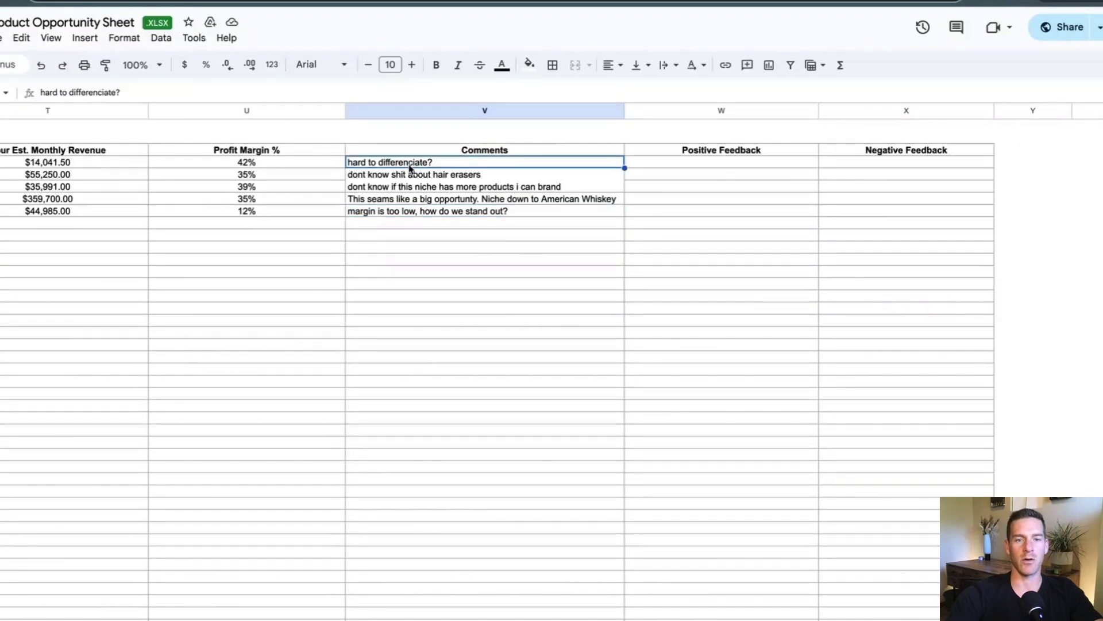
{"action": "left_click", "coordinate": [421, 189]}
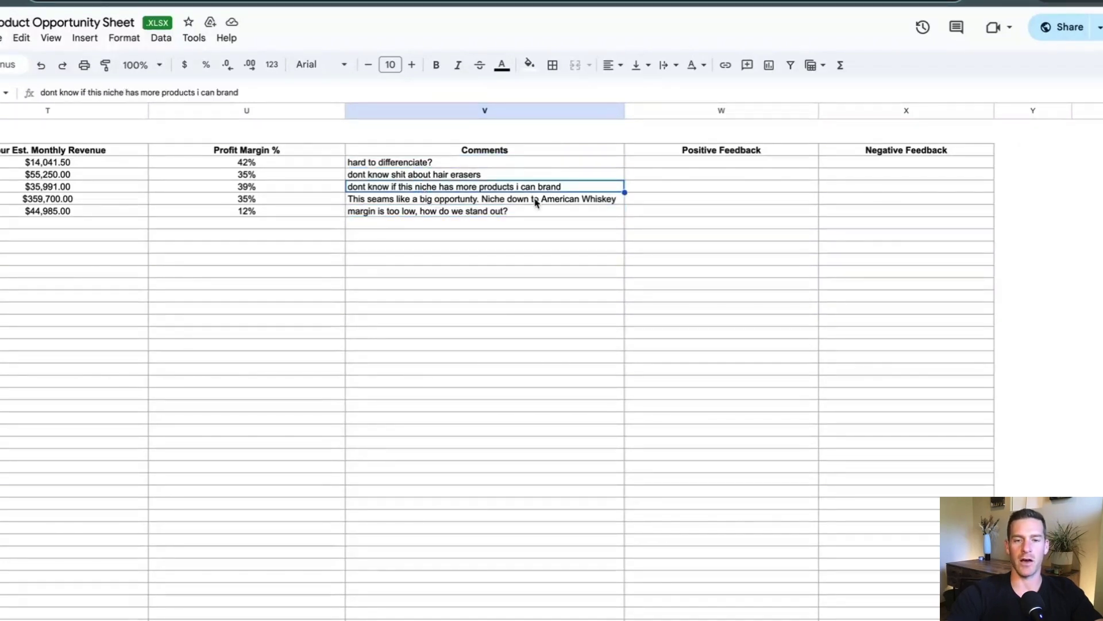
{"action": "left_click", "coordinate": [721, 199]}
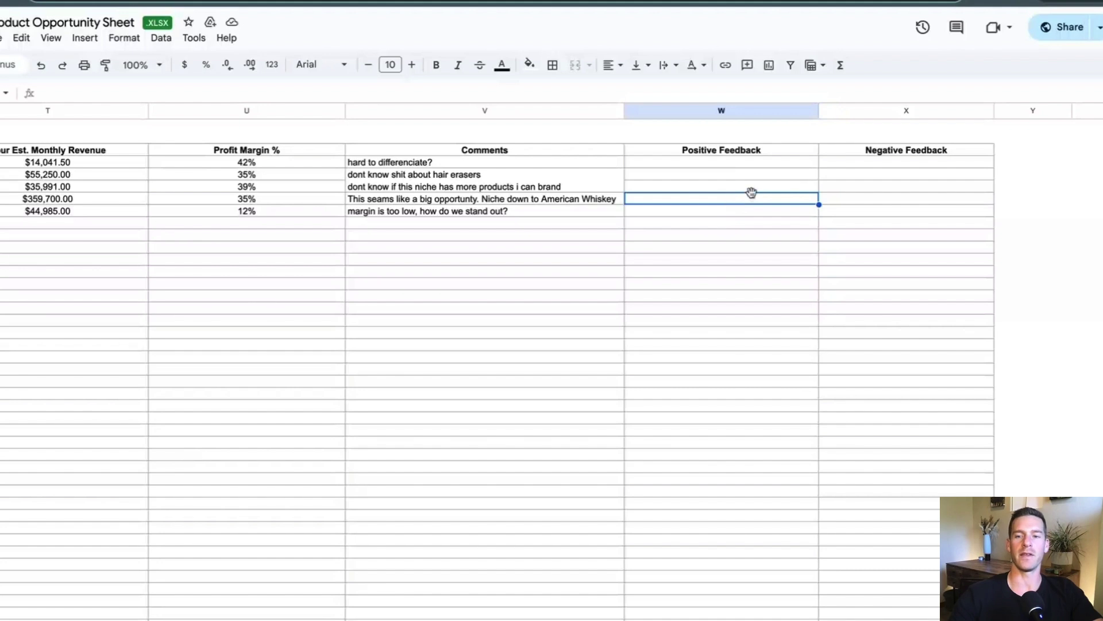
{"action": "left_click", "coordinate": [820, 197]}
{"action": "left_click", "coordinate": [763, 201]}
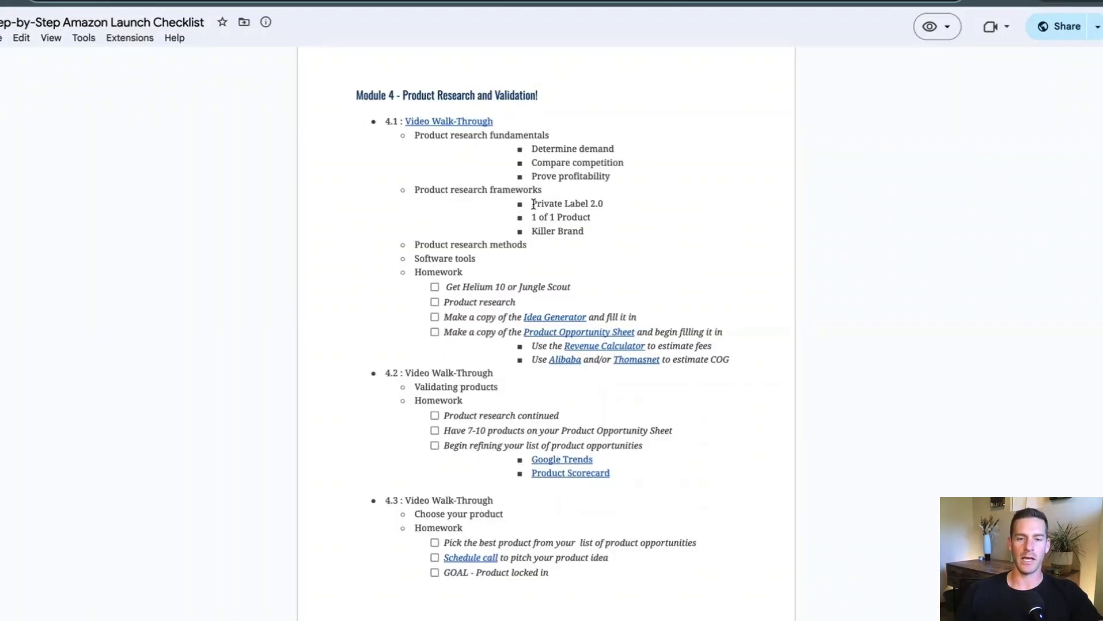
Switch to the Step-by-Step Amazon Launch Checklist and highlight the Private Label 2.0 and 1 of 1 Product research frameworks
{"action": "left_click_drag", "start_coordinate": [534, 204], "coordinate": [601, 203]}
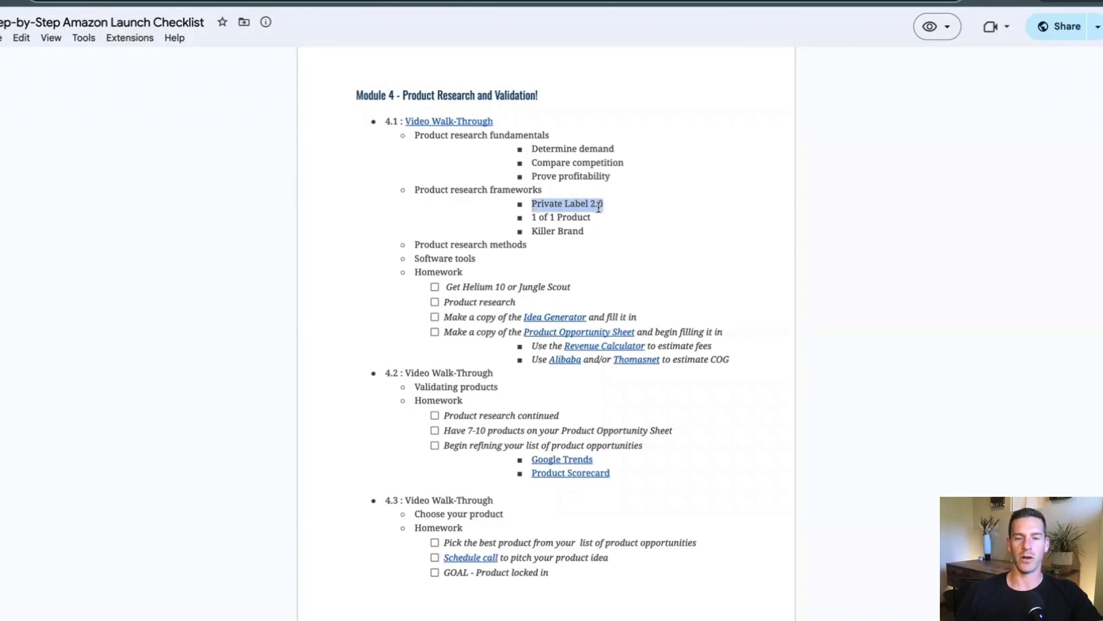
{"action": "left_click", "coordinate": [598, 205]}
{"action": "left_click_drag", "start_coordinate": [534, 216], "coordinate": [591, 213]}
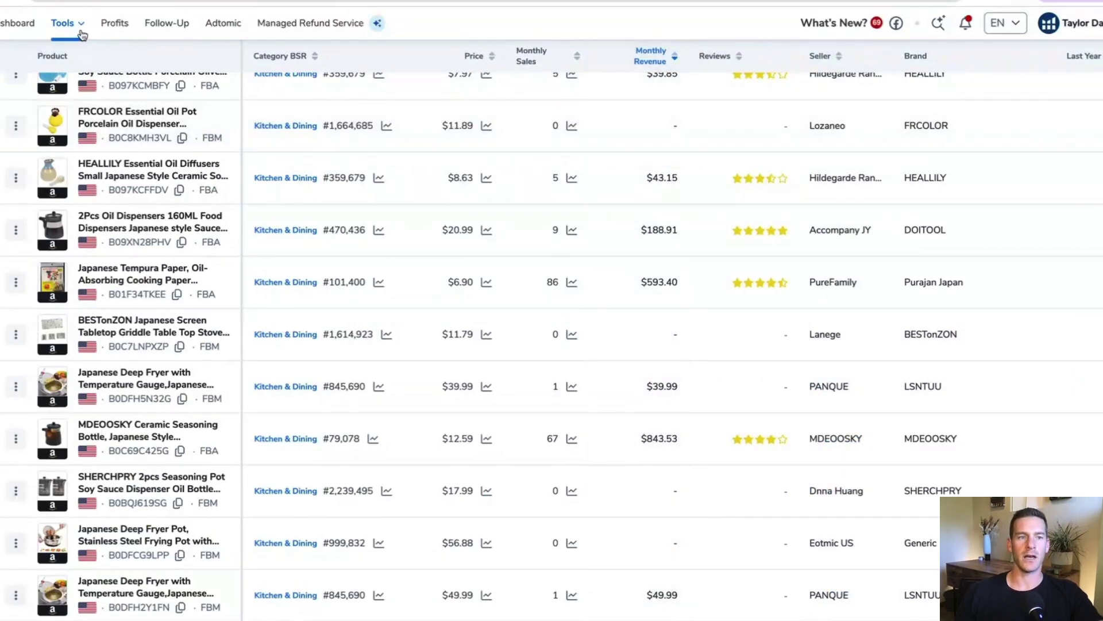
Switch to Helium 10, open the Magnet keyword research tool and get keyword suggestions for "puppy teething"
{"action": "left_click", "coordinate": [81, 35]}
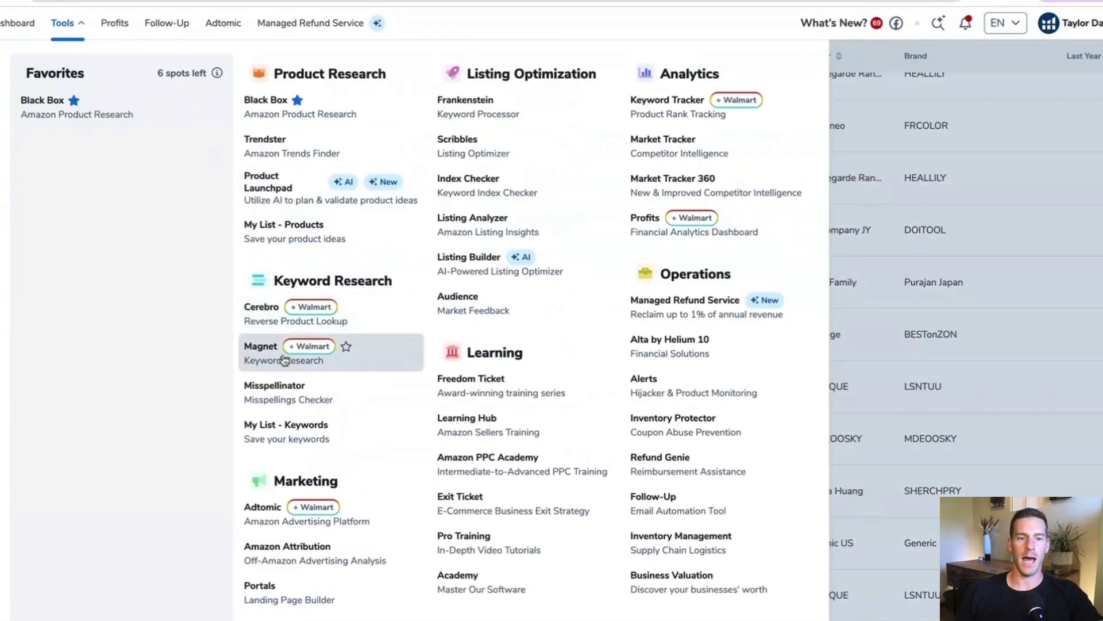
{"action": "left_click", "coordinate": [283, 360]}
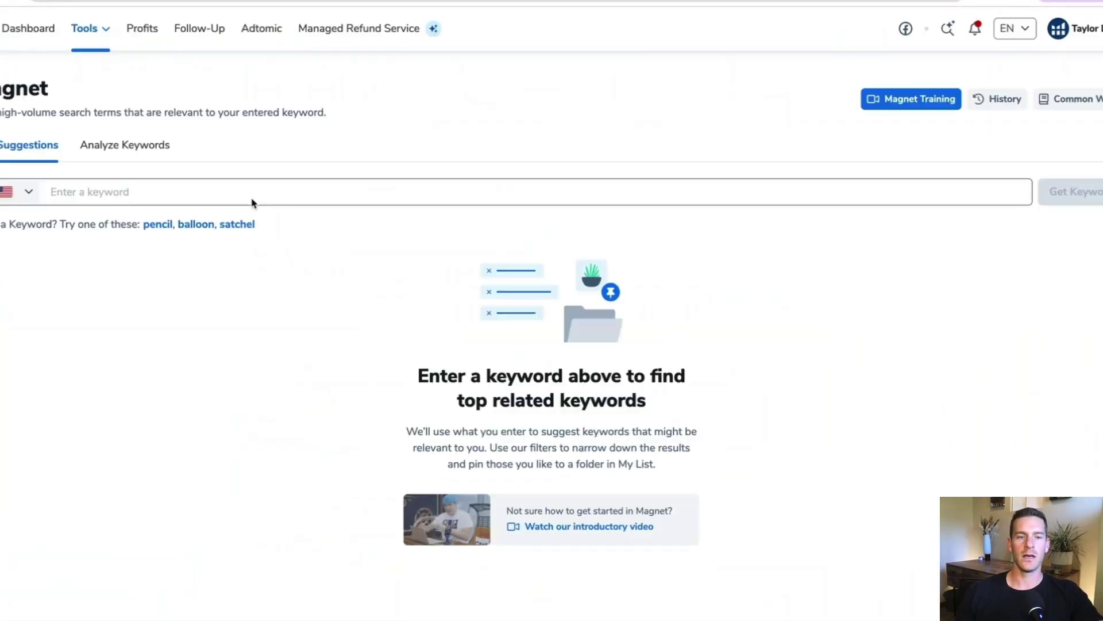
{"action": "left_click", "coordinate": [249, 197]}
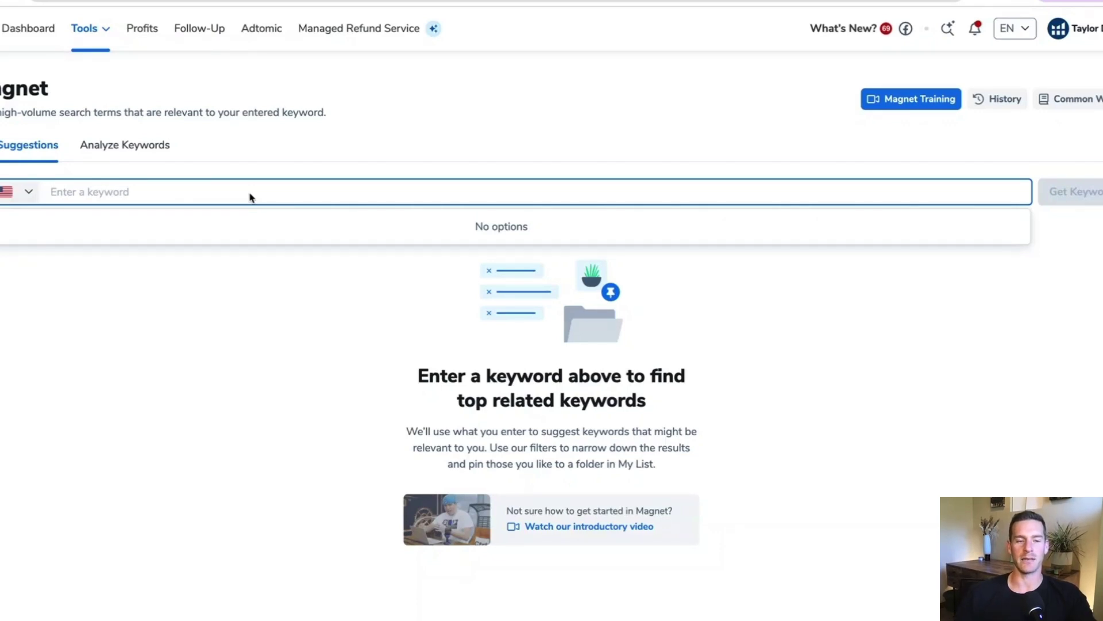
{"action": "type", "text": "pupp"}
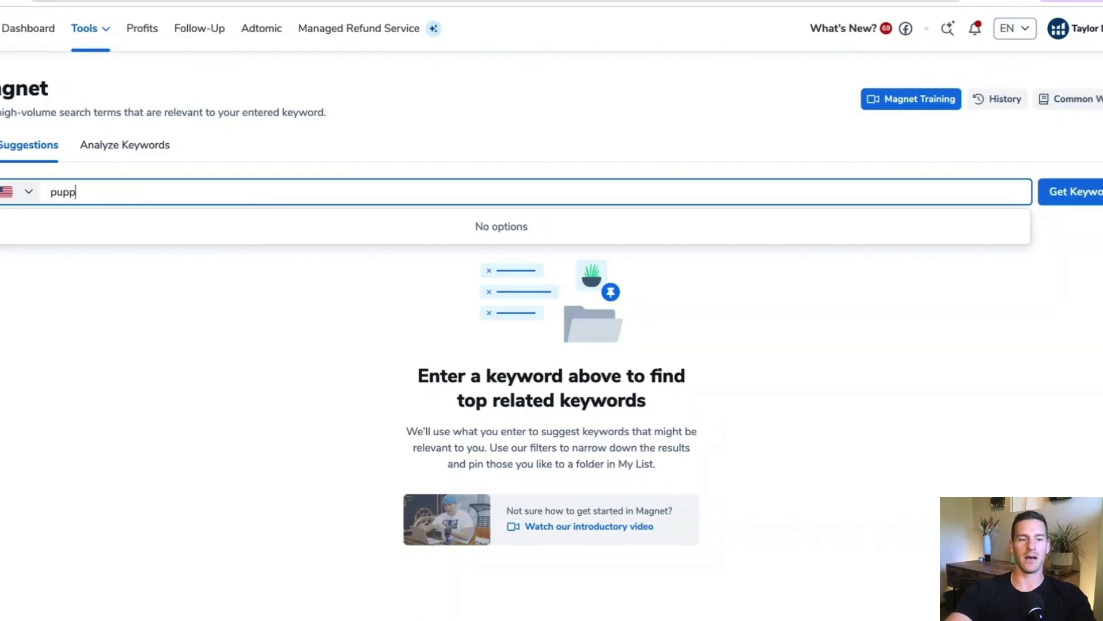
{"action": "type", "text": "y teething"}
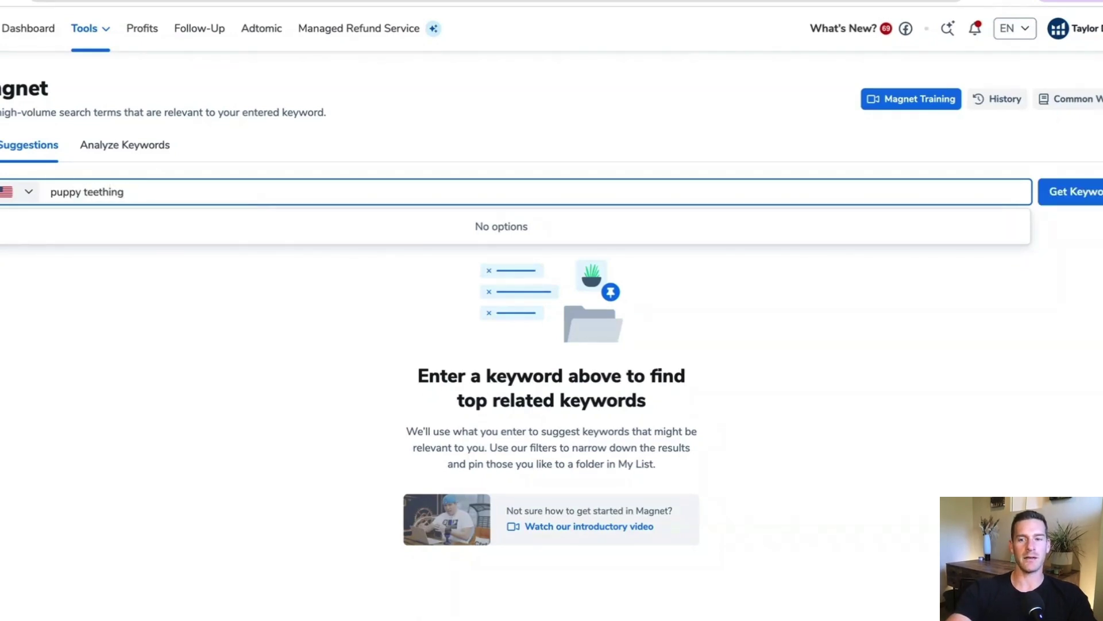
{"action": "key", "text": "Return"}
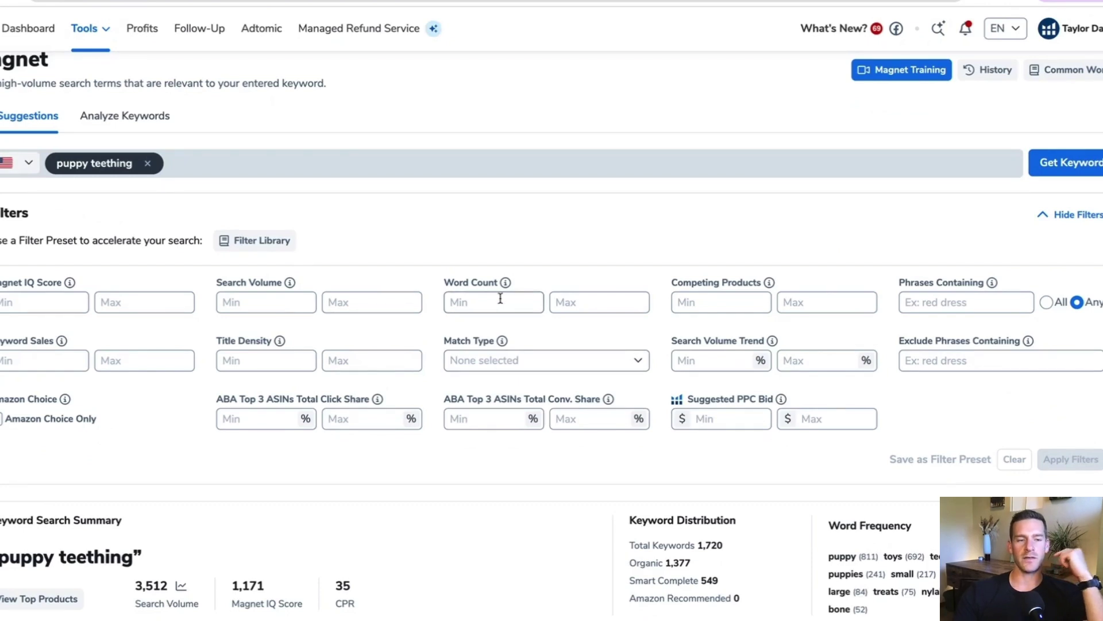
Set the keyword filters to a search volume of 250 to 15000 and a minimum word count of 3
{"action": "left_click", "coordinate": [290, 305]}
{"action": "left_click", "coordinate": [348, 307]}
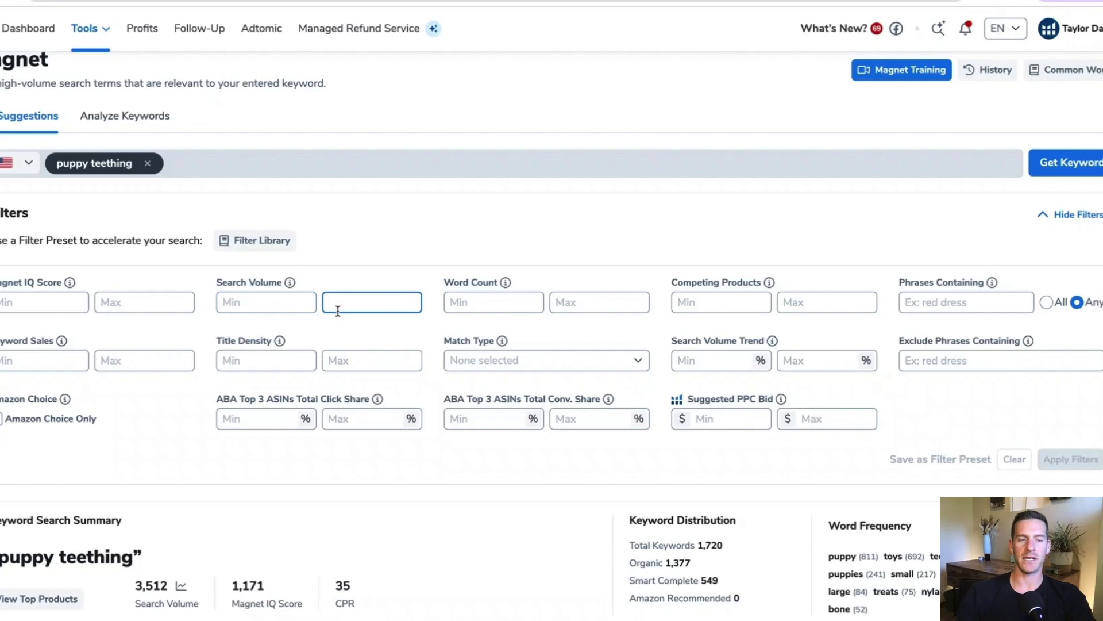
{"action": "left_click", "coordinate": [284, 301]}
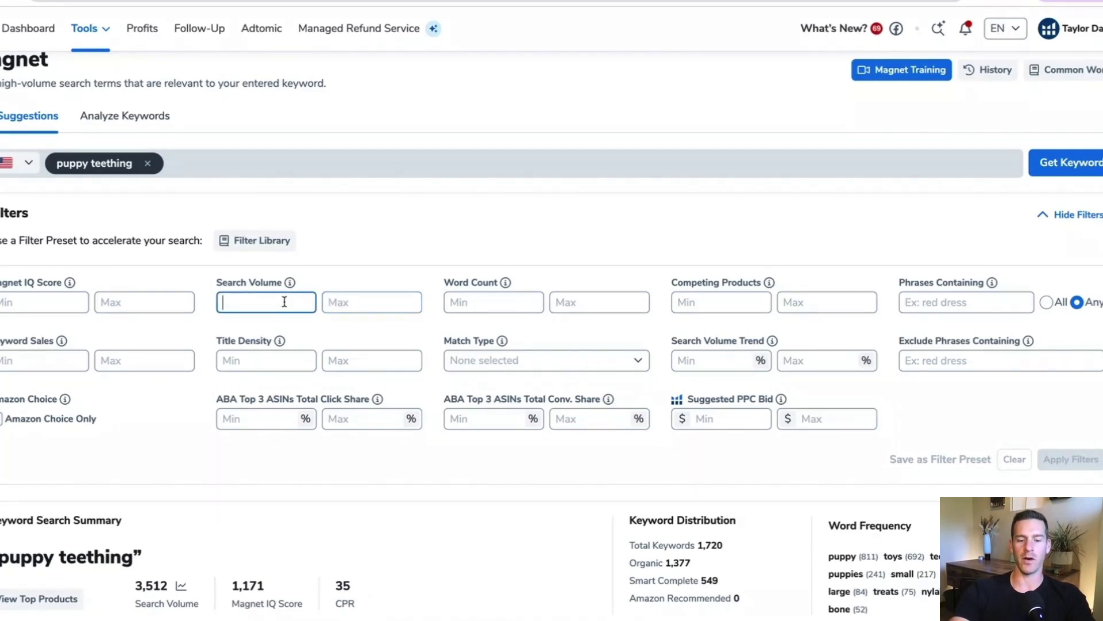
{"action": "type", "text": "250"}
{"action": "left_click", "coordinate": [343, 303]}
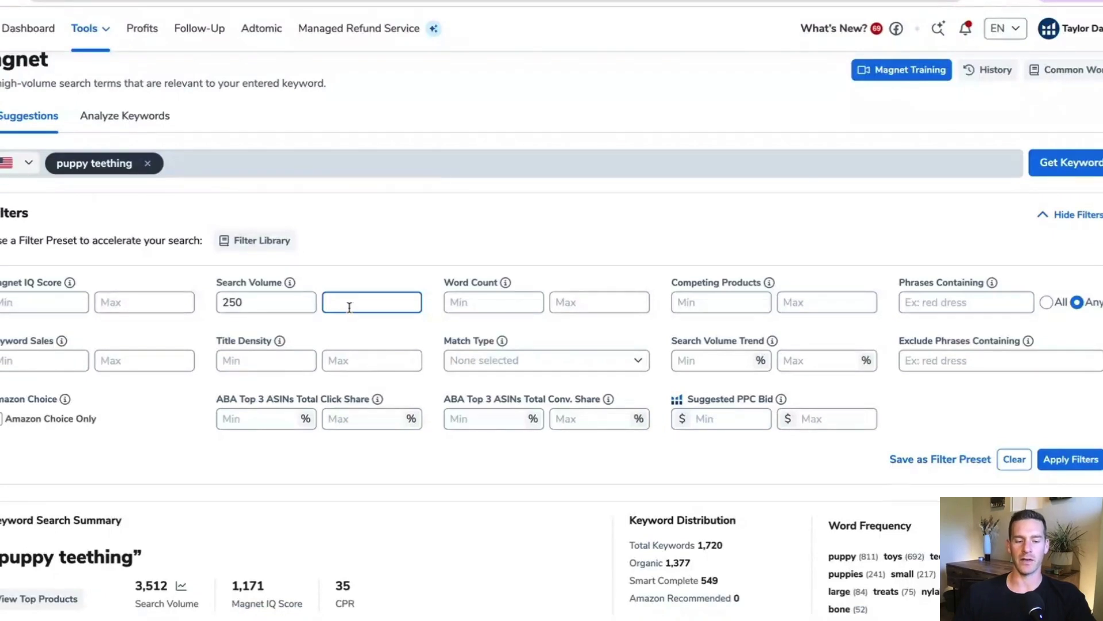
{"action": "type", "text": "15000"}
{"action": "key", "text": "Tab"}
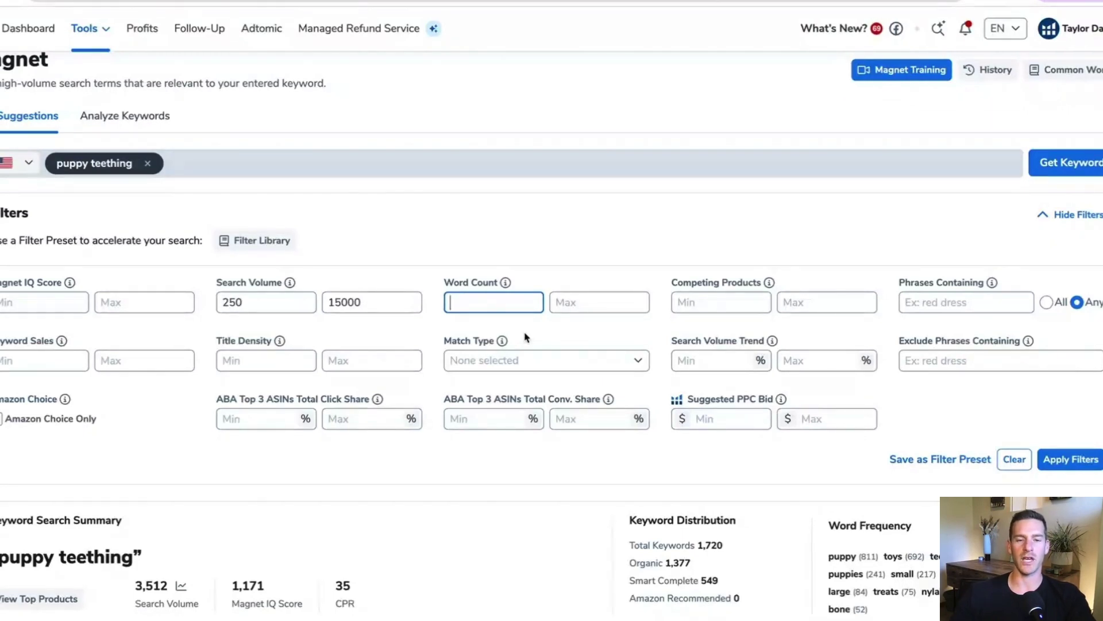
{"action": "type", "text": "3"}
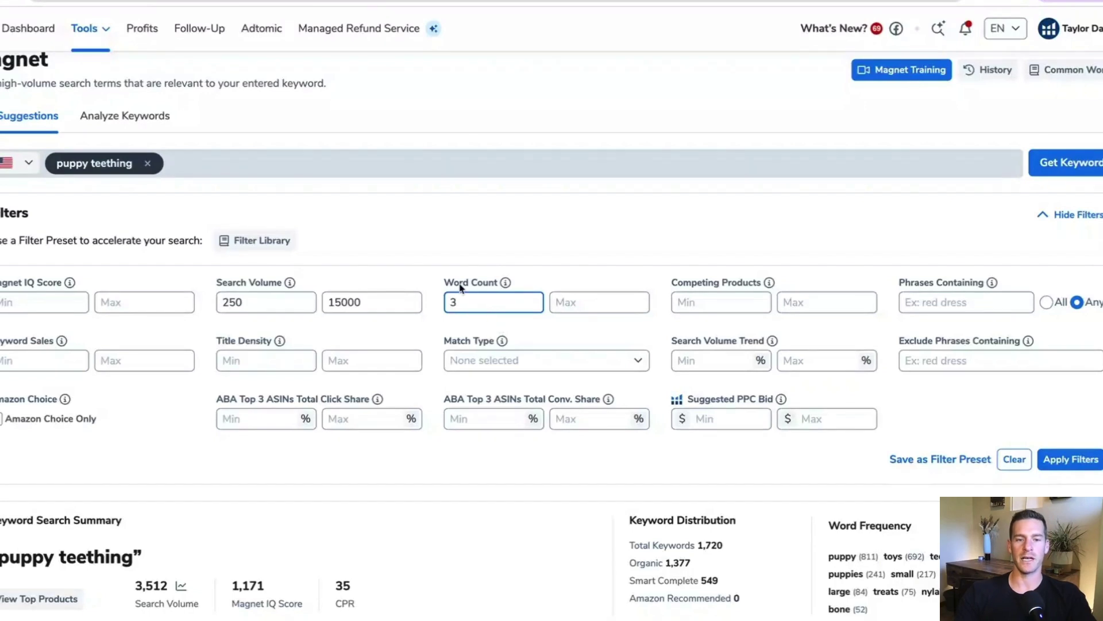
{"action": "left_click", "coordinate": [428, 266]}
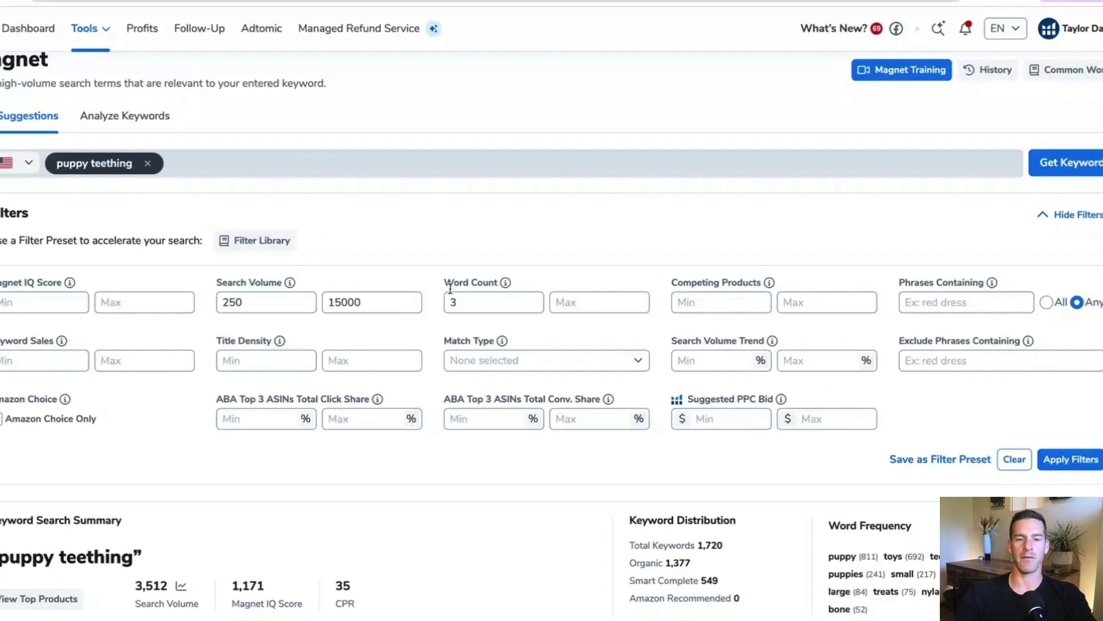
Restrict the keywords to phrases containing "teething" and apply the filters
{"action": "left_click", "coordinate": [917, 303]}
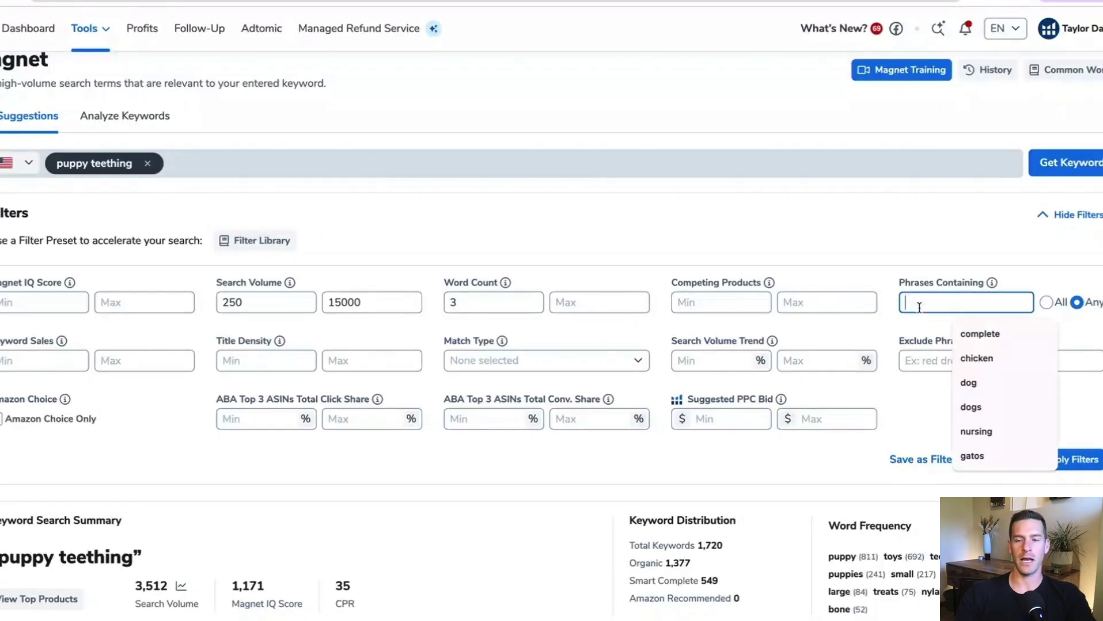
{"action": "left_click", "coordinate": [911, 315]}
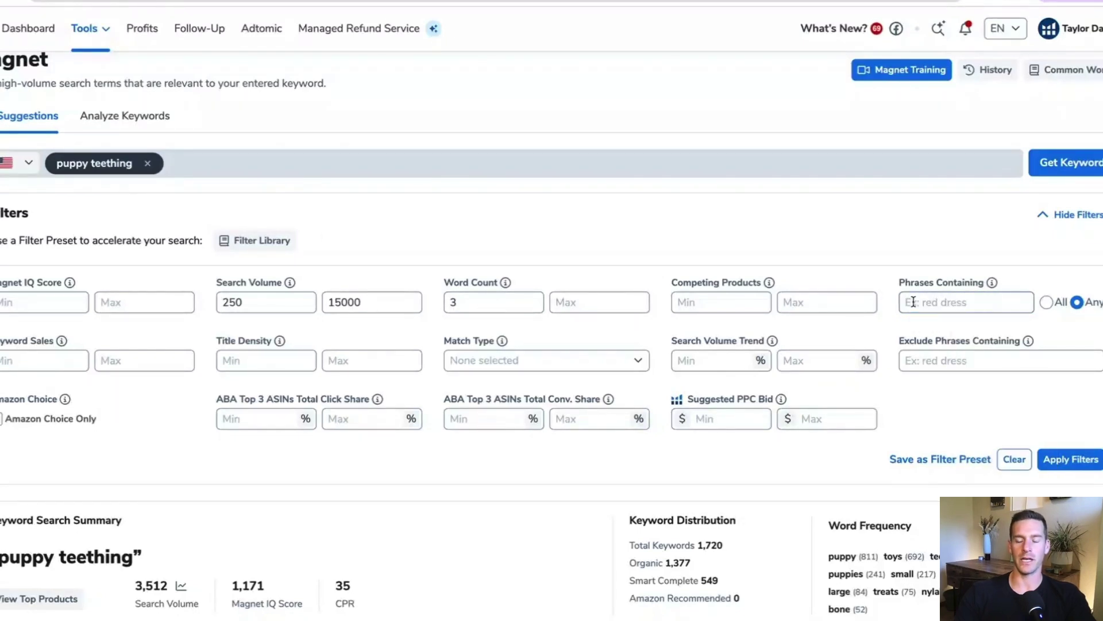
{"action": "left_click", "coordinate": [913, 301]}
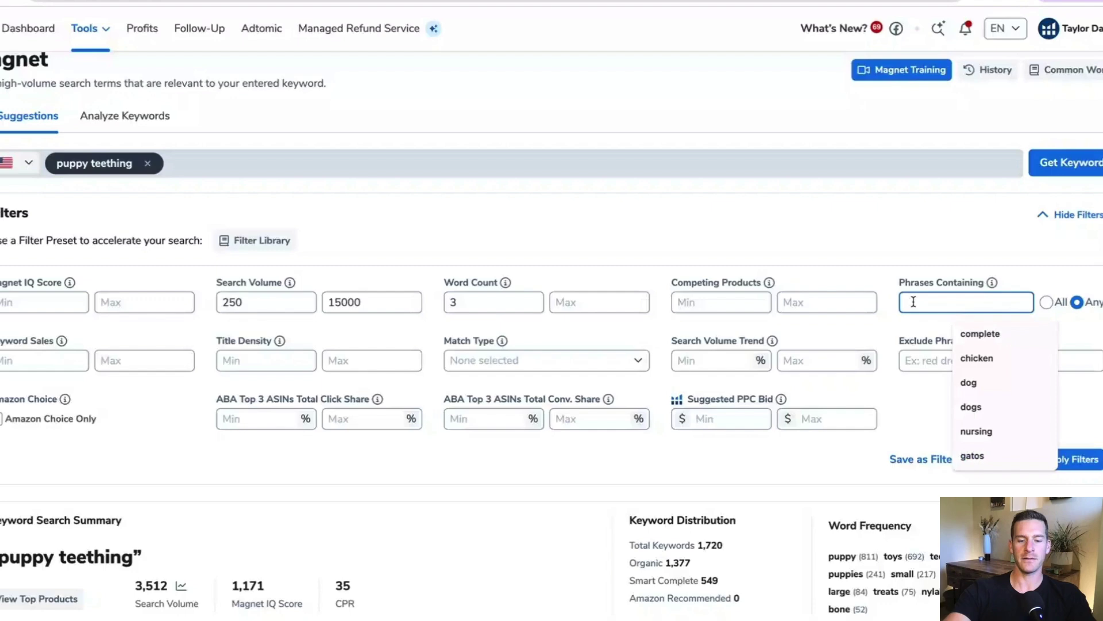
{"action": "type", "text": "teething"}
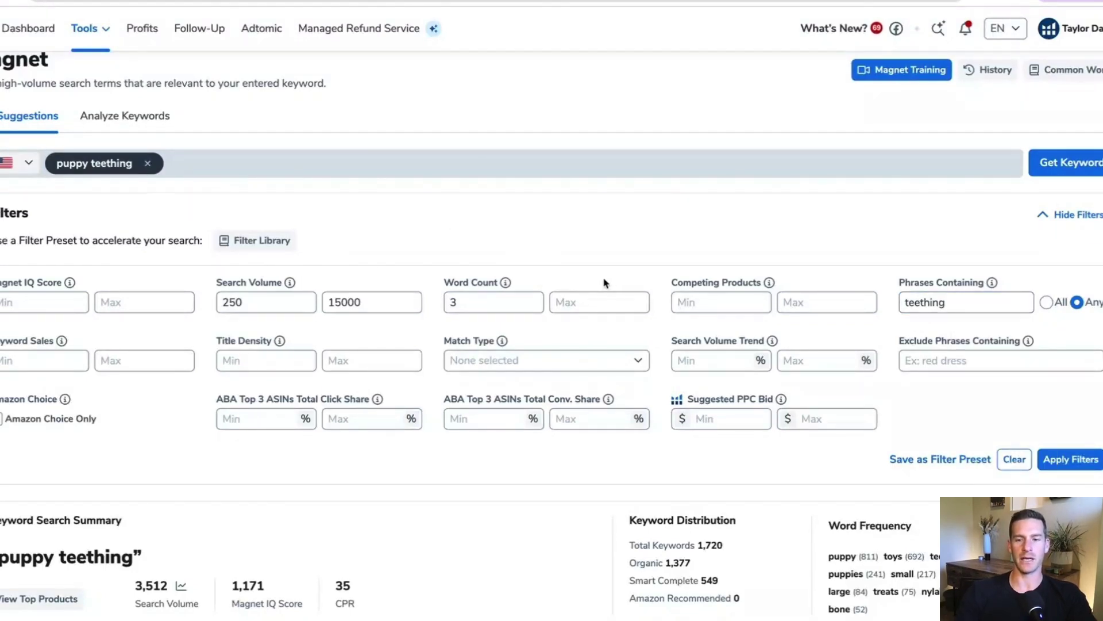
{"action": "scroll", "coordinate": [804, 345], "scroll_direction": "down", "scroll_amount": 1}
{"action": "left_click", "coordinate": [1066, 412]}
Sort the filtered keyword results by search volume, highest first
{"action": "scroll", "coordinate": [568, 184], "scroll_direction": "down", "scroll_amount": 8}
{"action": "left_click", "coordinate": [569, 184]}
{"action": "left_click", "coordinate": [569, 185]}
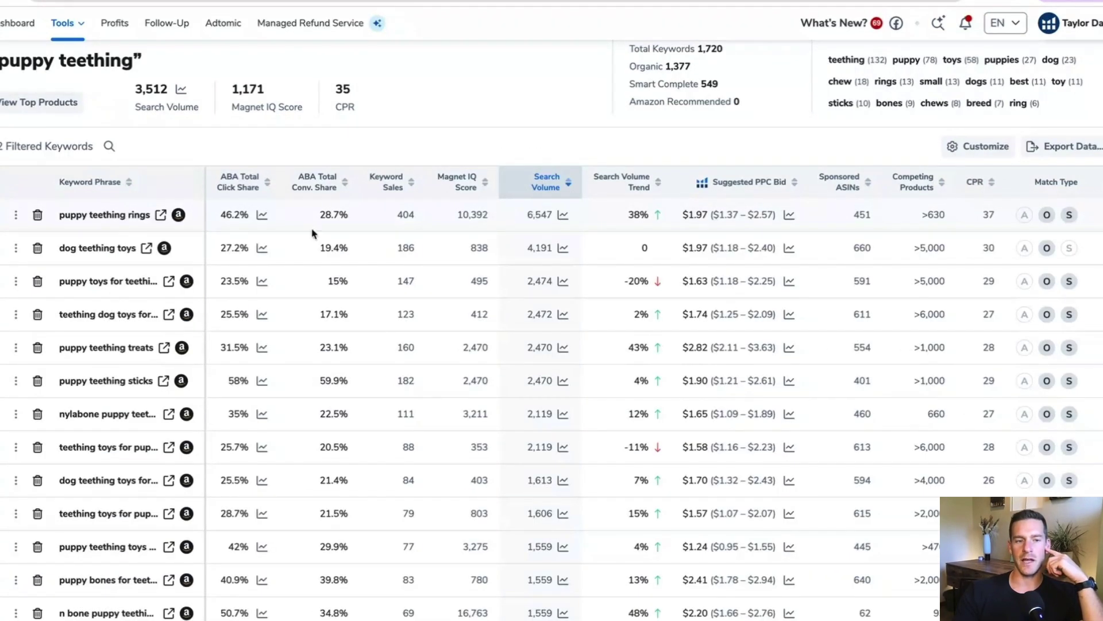
Look through the lower-volume teething keywords and preview the ranked products for "puppy teething gel"
{"action": "mouse_move", "coordinate": [465, 185]}
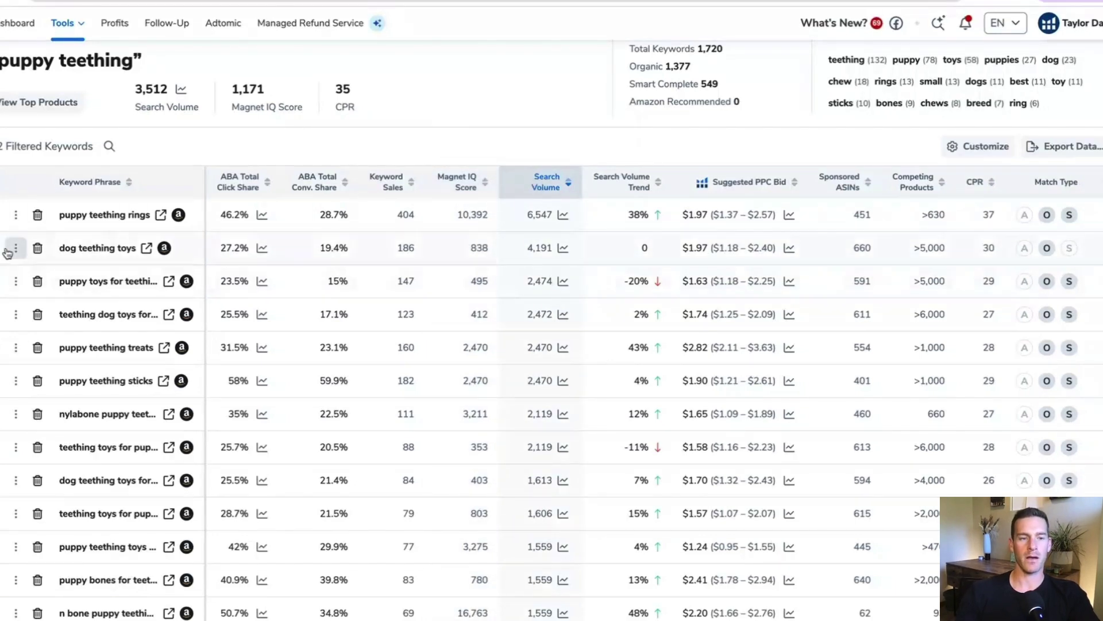
{"action": "scroll", "coordinate": [109, 477], "scroll_direction": "down", "scroll_amount": 15}
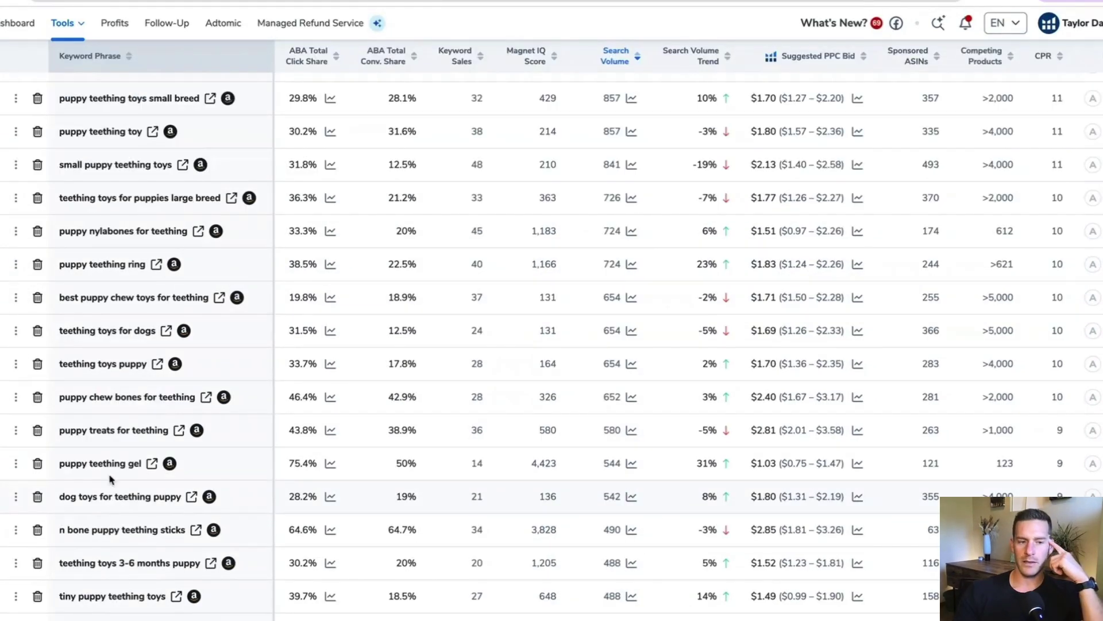
{"action": "mouse_move", "coordinate": [78, 465]}
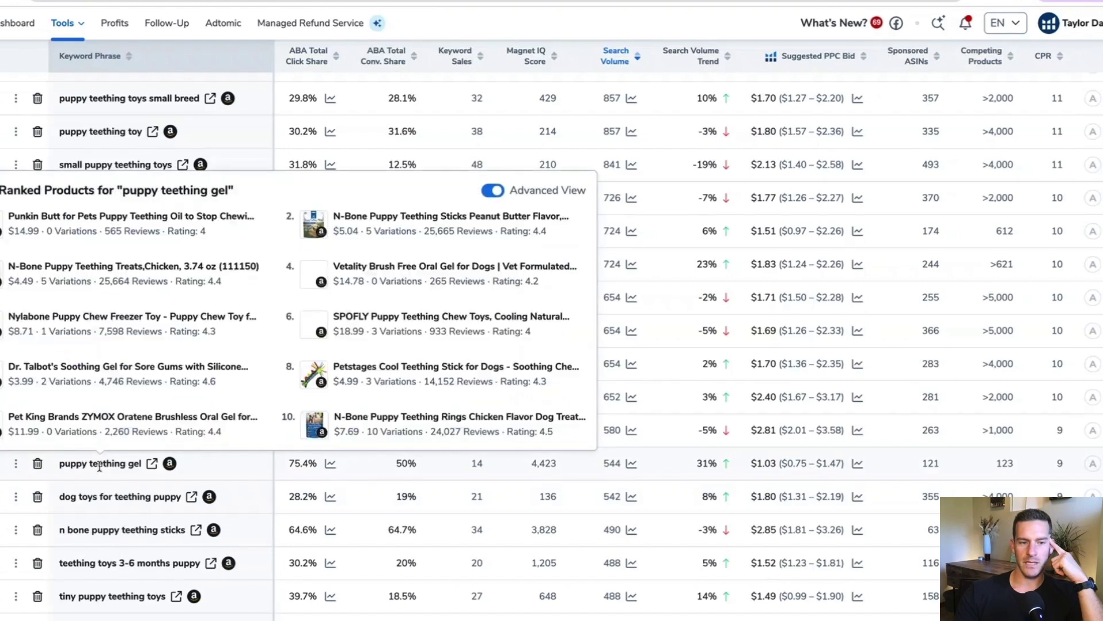
Check the search volume of "puppy teething gel" and open the Amazon search results for that keyword
{"action": "double_click", "coordinate": [605, 466]}
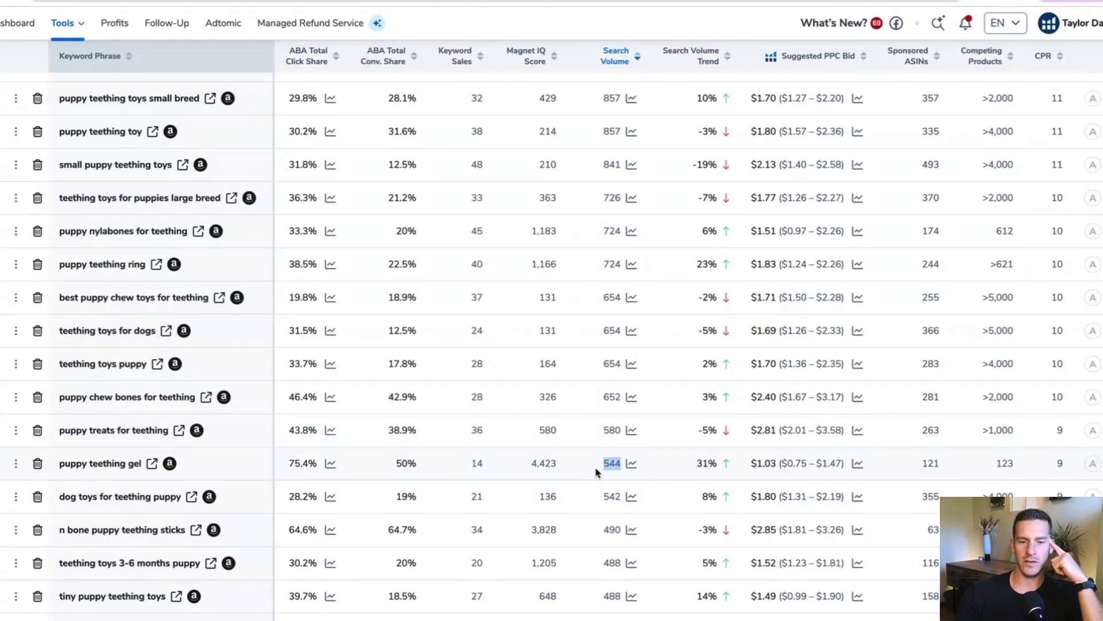
{"action": "left_click", "coordinate": [152, 463]}
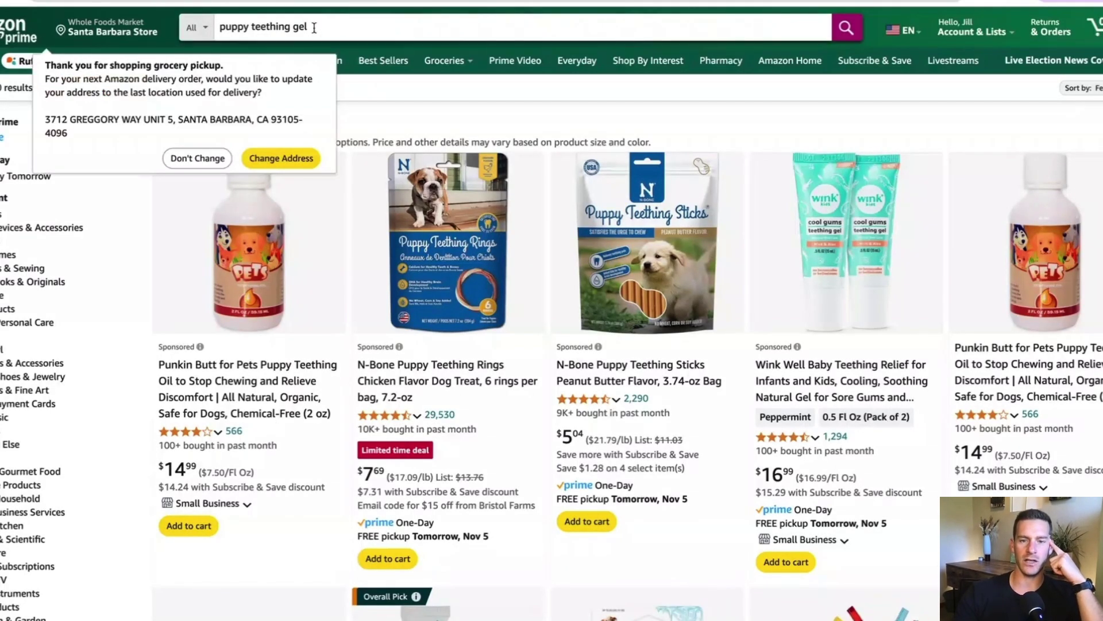
{"action": "scroll", "coordinate": [588, 410], "scroll_direction": "down", "scroll_amount": 2}
{"action": "scroll", "coordinate": [587, 409], "scroll_direction": "down", "scroll_amount": 3}
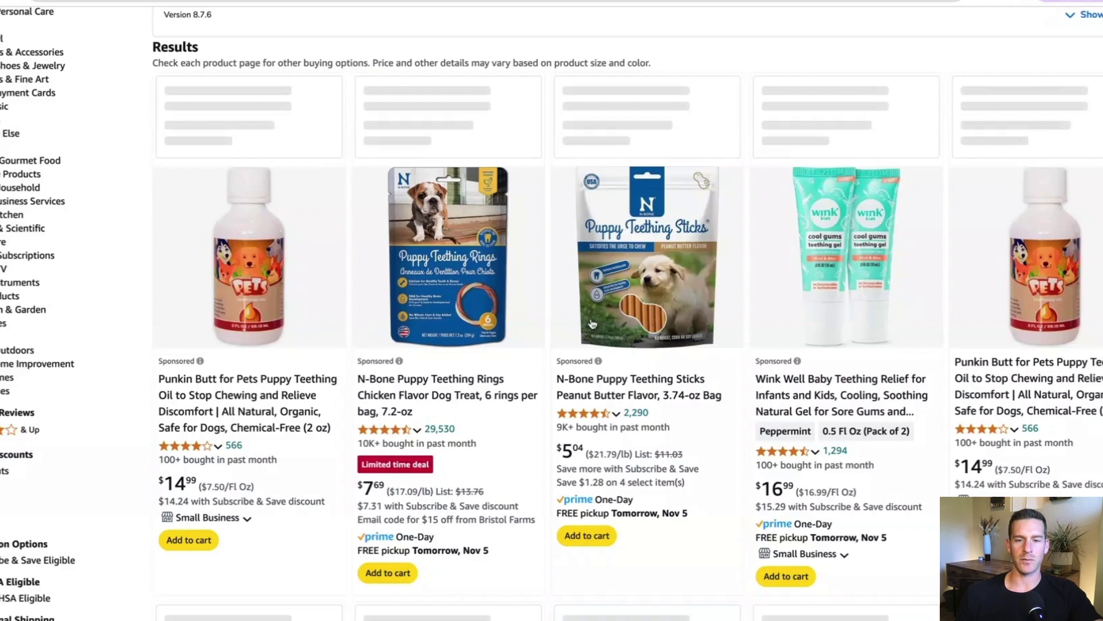
{"action": "left_click", "coordinate": [598, 361]}
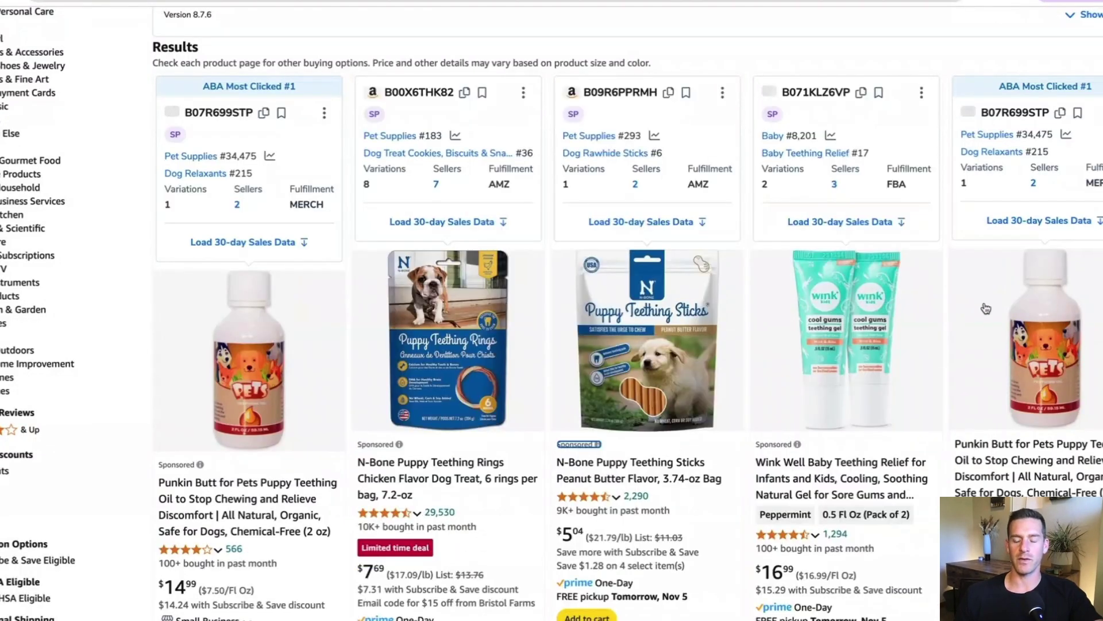
Compare the first rows of Amazon results for "puppy teething gel" by product type, price, reviews and monthly purchases
{"action": "scroll", "coordinate": [986, 309], "scroll_direction": "down", "scroll_amount": 2}
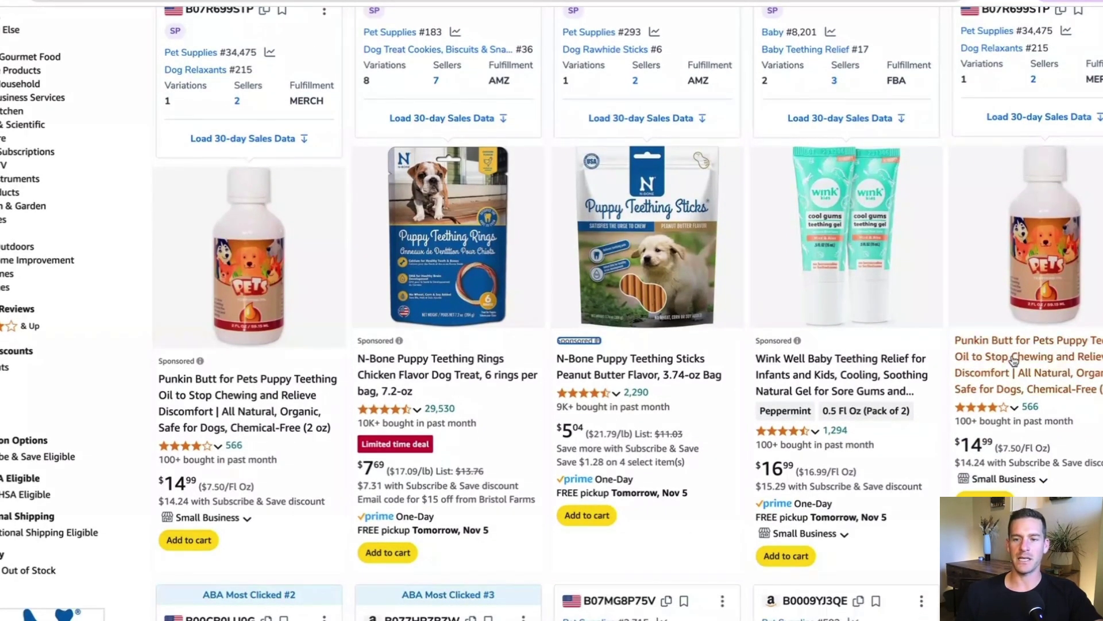
{"action": "scroll", "coordinate": [1009, 364], "scroll_direction": "down", "scroll_amount": 1}
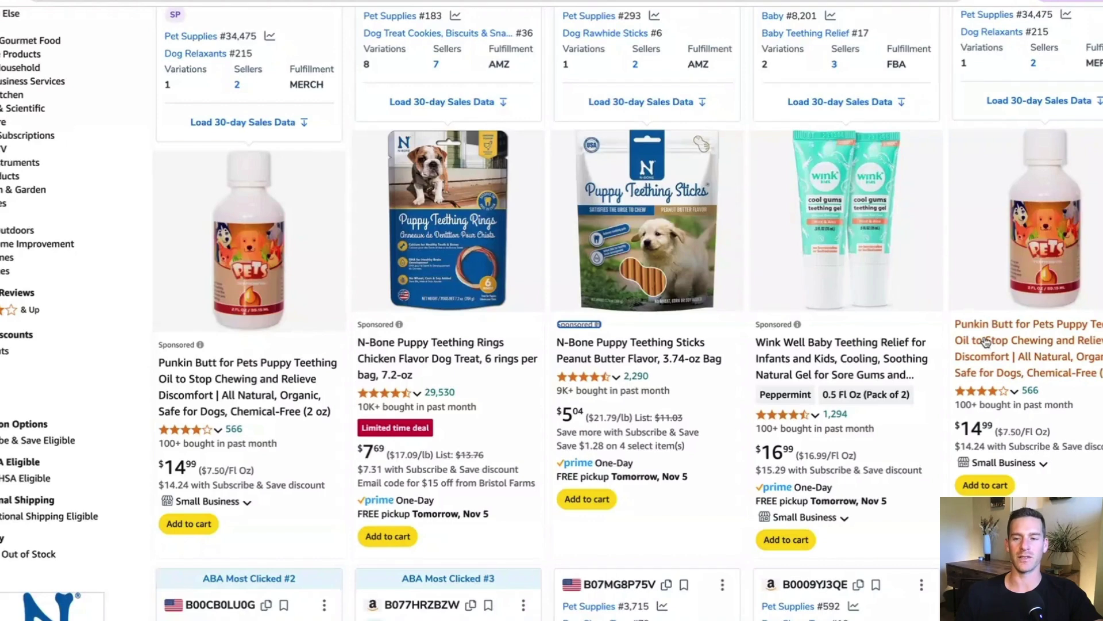
{"action": "scroll", "coordinate": [986, 341], "scroll_direction": "down", "scroll_amount": 8}
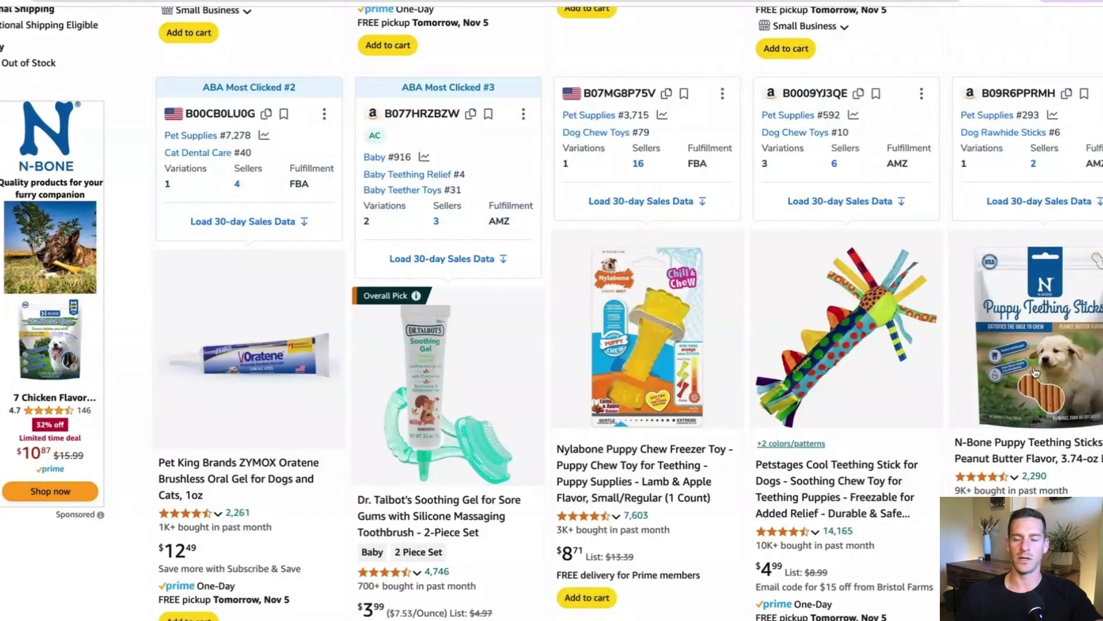
{"action": "scroll", "coordinate": [1031, 370], "scroll_direction": "down", "scroll_amount": 1}
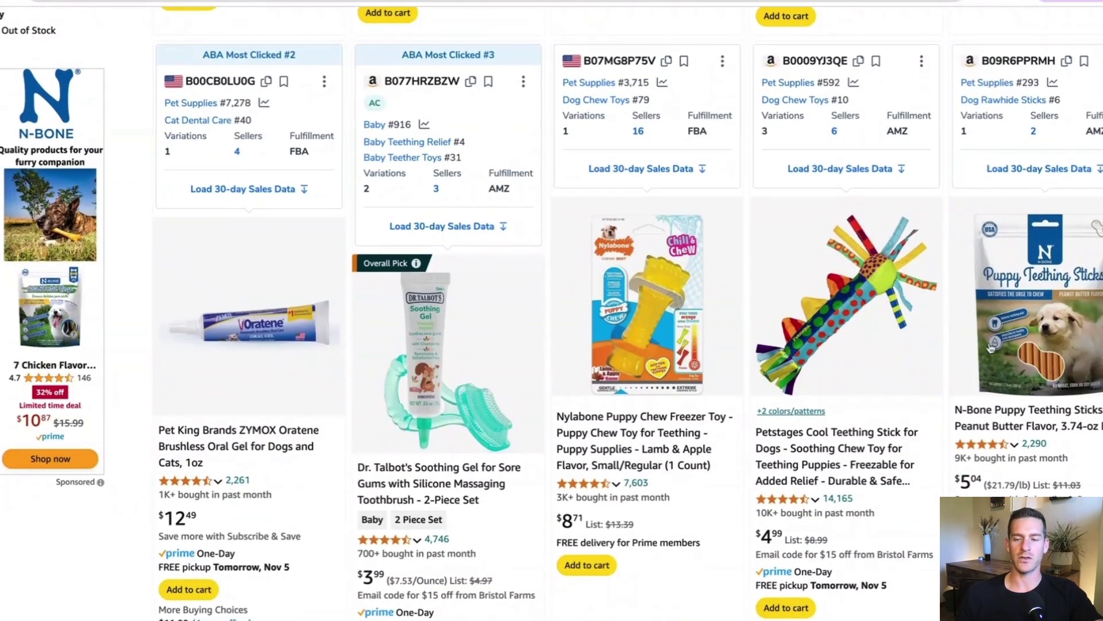
{"action": "scroll", "coordinate": [936, 301], "scroll_direction": "up", "scroll_amount": 3}
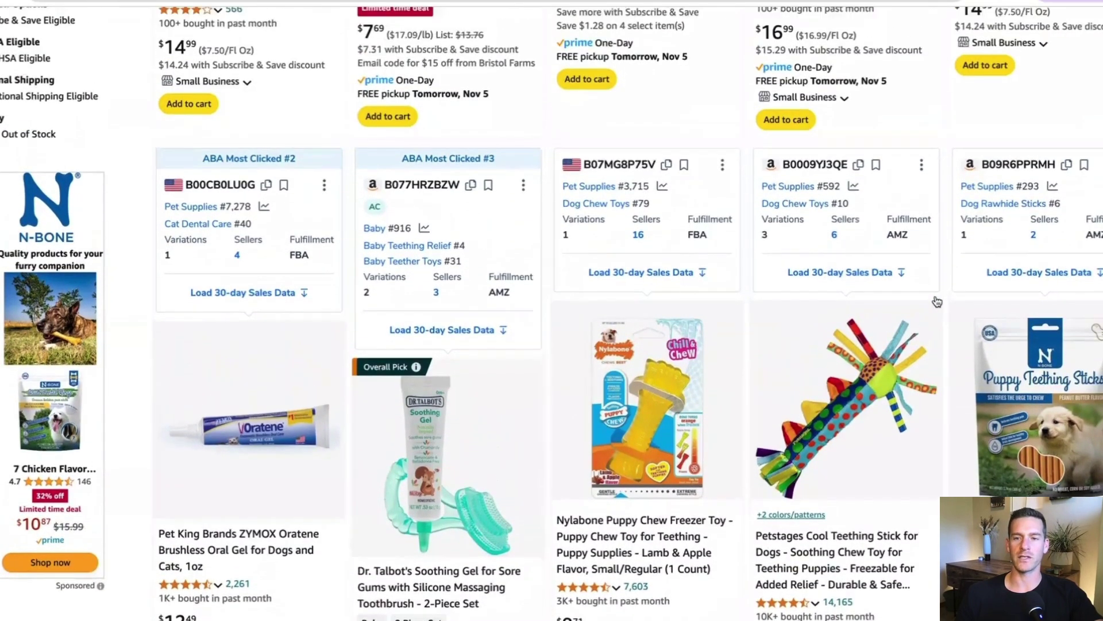
{"action": "scroll", "coordinate": [937, 300], "scroll_direction": "up", "scroll_amount": 3}
{"action": "scroll", "coordinate": [936, 299], "scroll_direction": "down", "scroll_amount": 4}
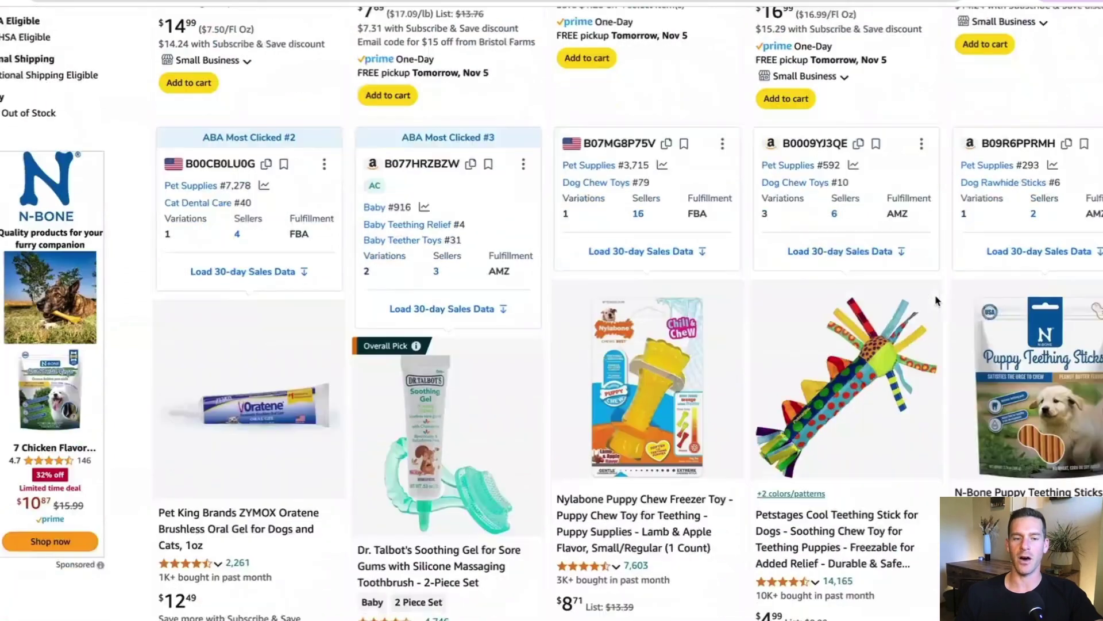
{"action": "scroll", "coordinate": [316, 388], "scroll_direction": "down", "scroll_amount": 2}
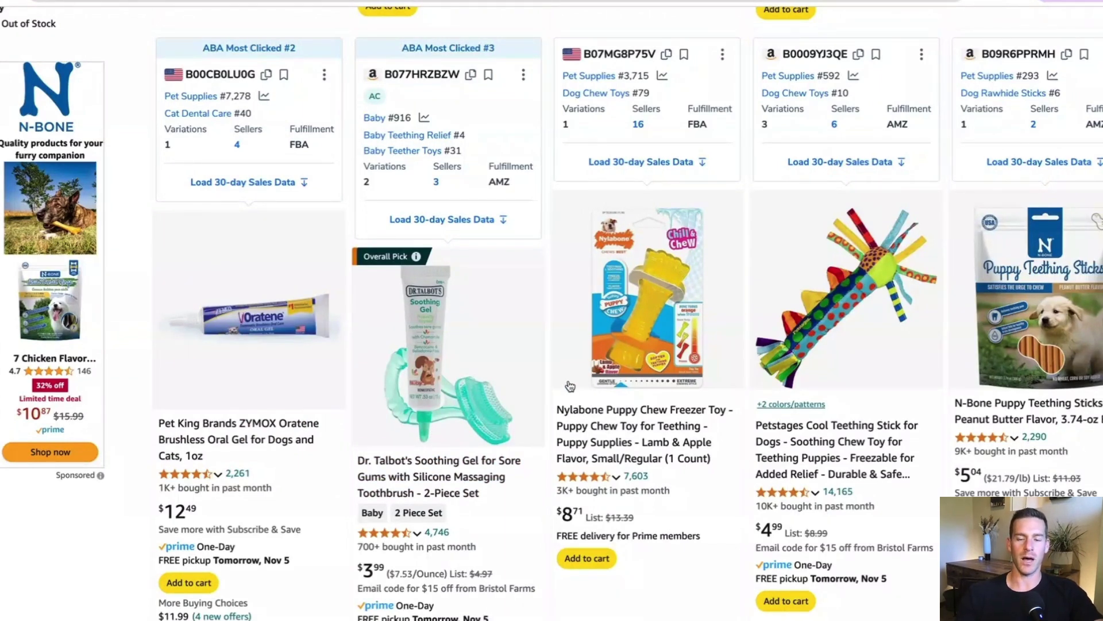
{"action": "scroll", "coordinate": [572, 385], "scroll_direction": "up", "scroll_amount": 5}
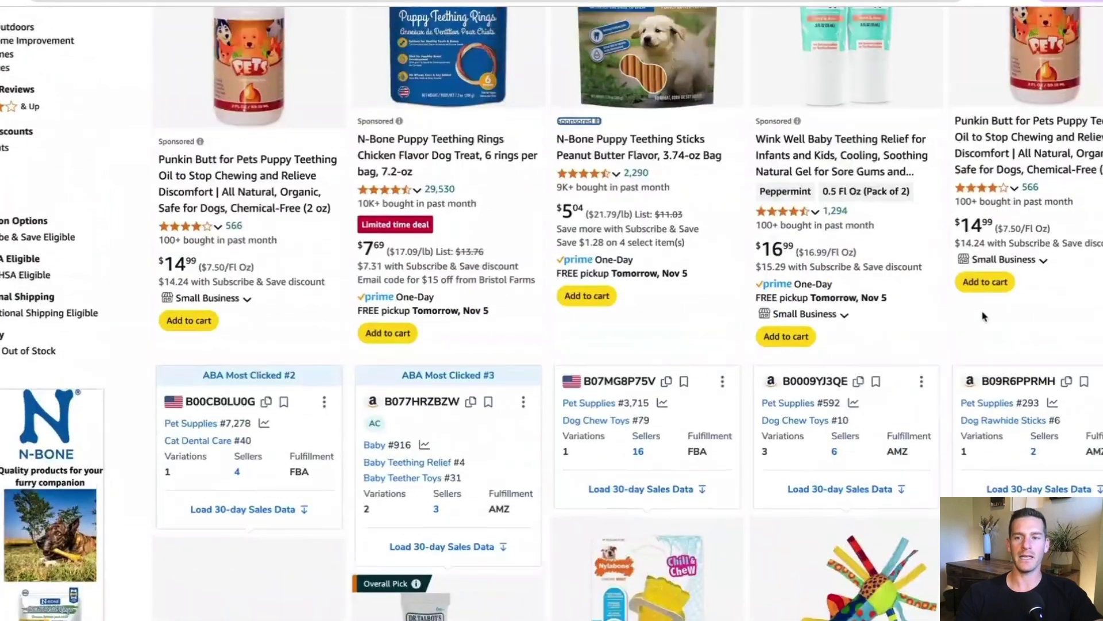
{"action": "scroll", "coordinate": [1041, 240], "scroll_direction": "up", "scroll_amount": 2}
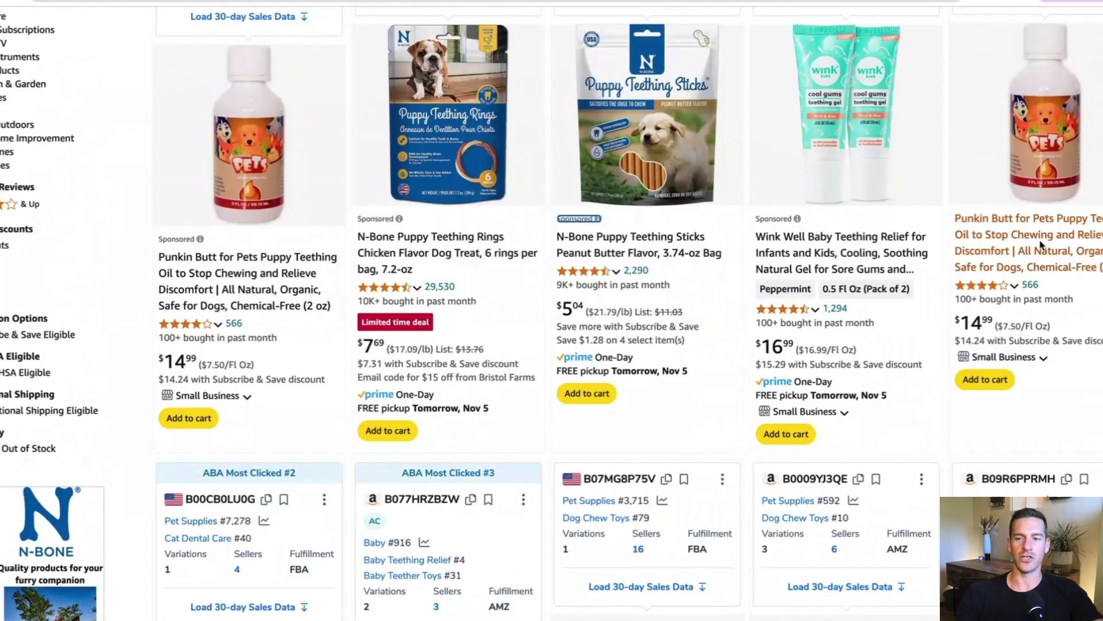
{"action": "scroll", "coordinate": [1041, 245], "scroll_direction": "up", "scroll_amount": 1}
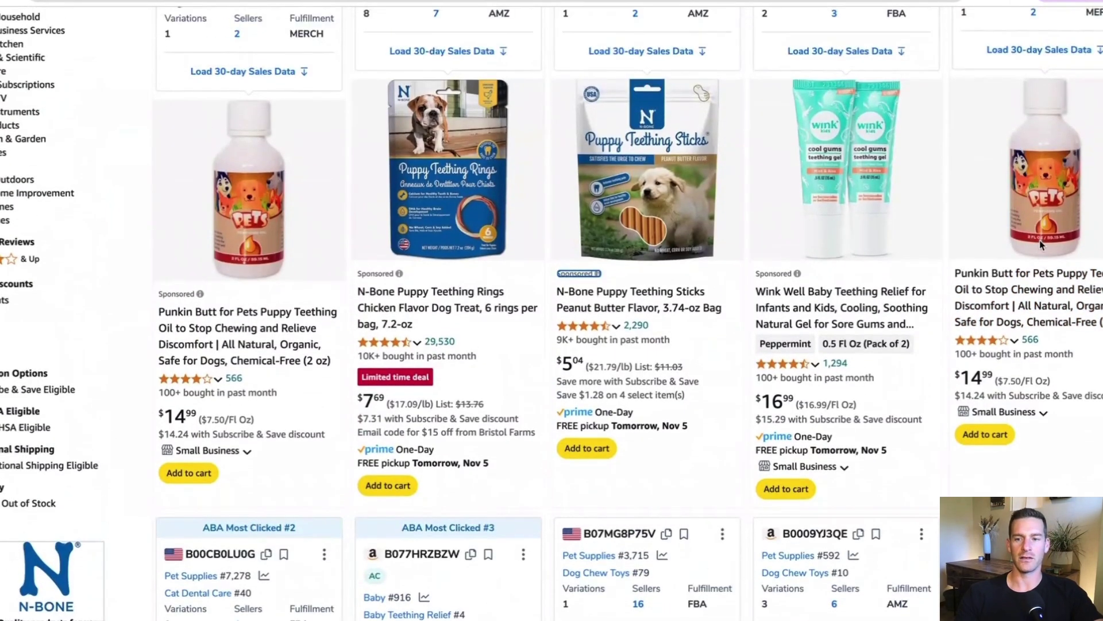
Open the Punkin Butt puppy teething oil listing and show its star rating breakdown
{"action": "left_click", "coordinate": [1029, 296]}
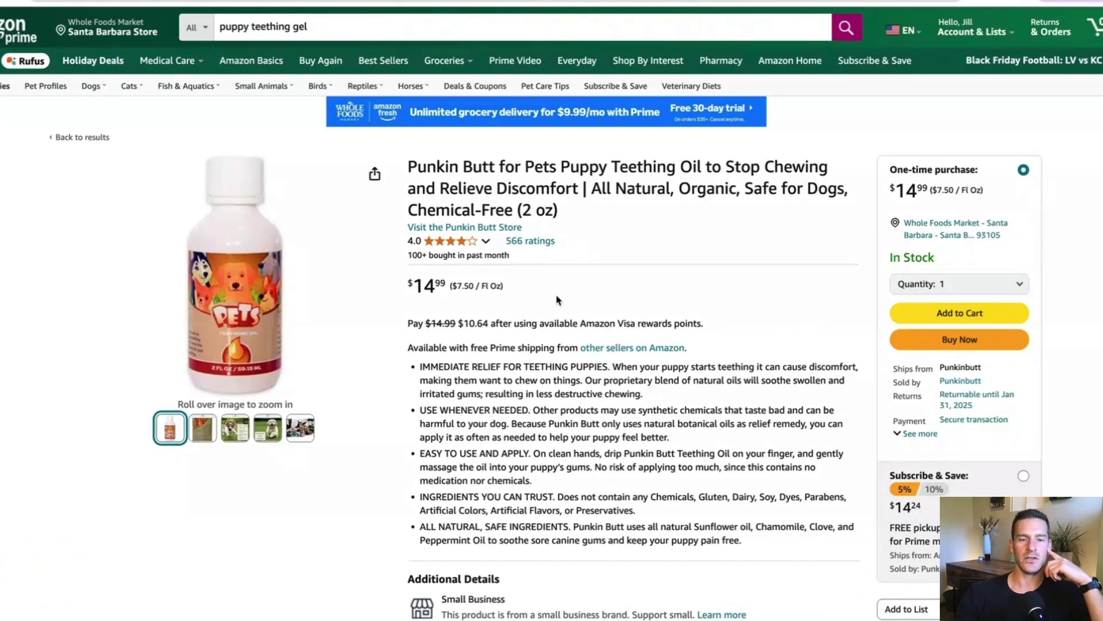
{"action": "scroll", "coordinate": [556, 295], "scroll_direction": "down", "scroll_amount": 1}
{"action": "scroll", "coordinate": [476, 302], "scroll_direction": "down", "scroll_amount": 1}
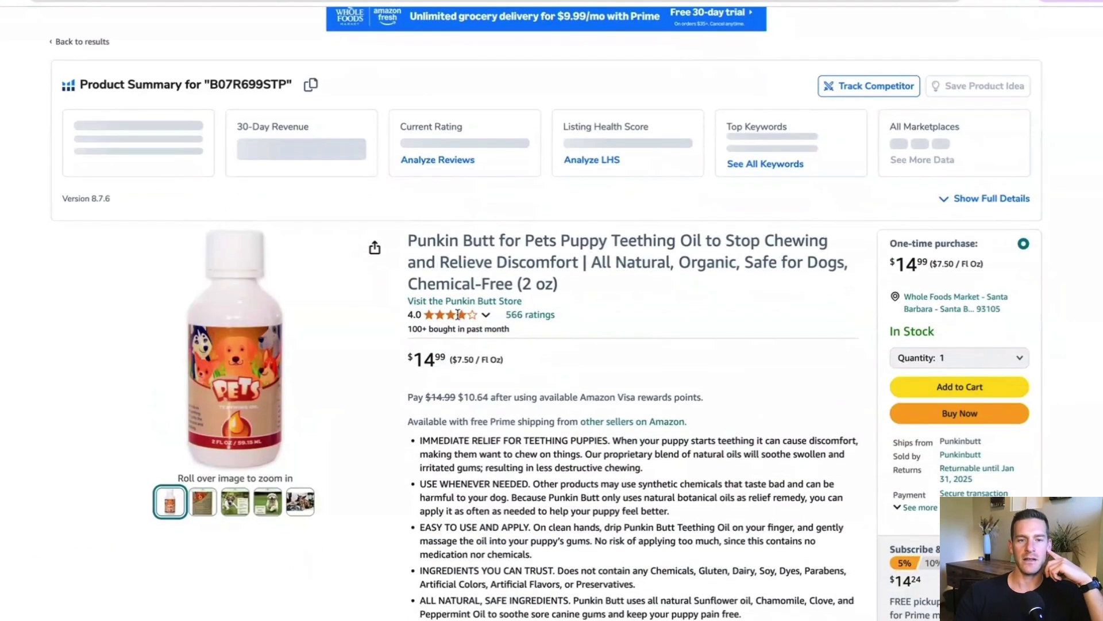
{"action": "mouse_move", "coordinate": [454, 318]}
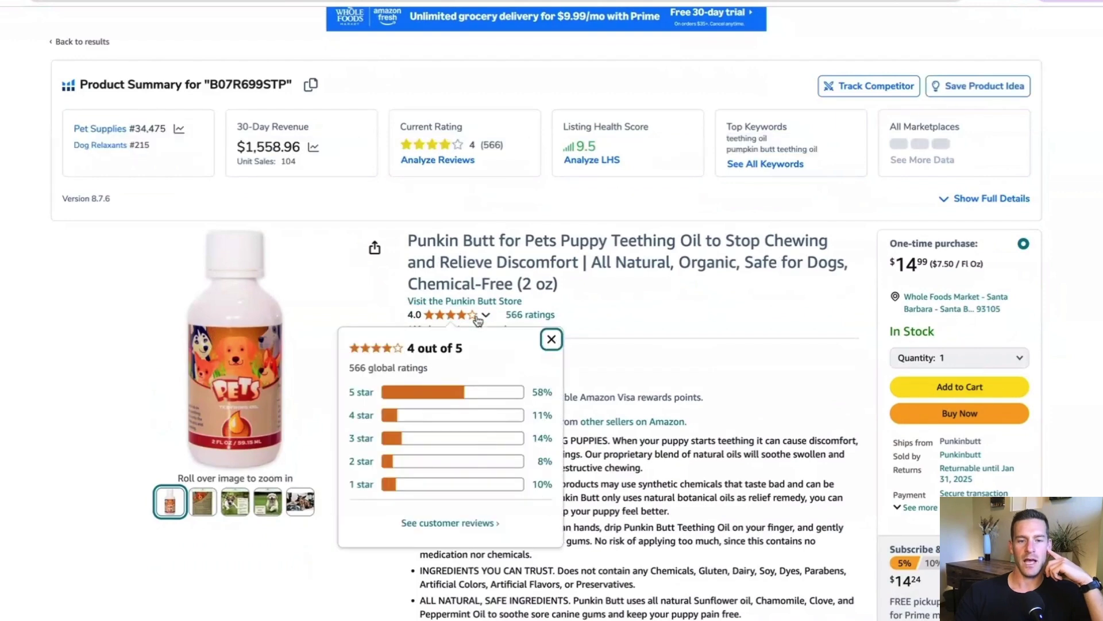
Read the top customer reviews of the Punkin Butt teething oil, including the three-star review, and return to the product summary
{"action": "scroll", "coordinate": [469, 520], "scroll_direction": "down", "scroll_amount": 10}
{"action": "scroll", "coordinate": [515, 453], "scroll_direction": "down", "scroll_amount": 20}
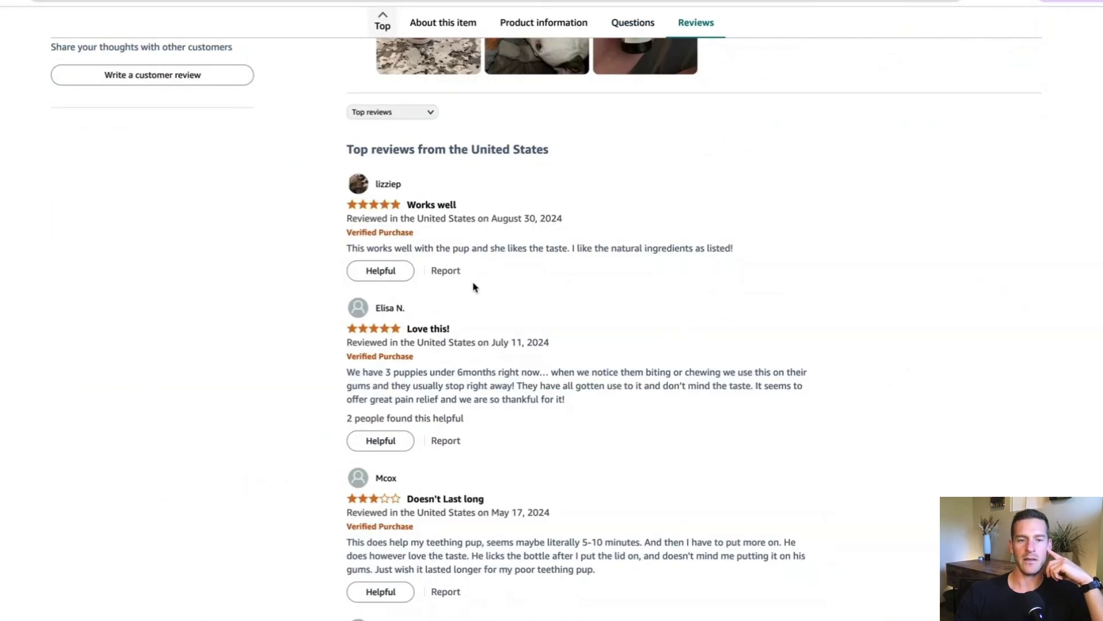
{"action": "scroll", "coordinate": [458, 381], "scroll_direction": "down", "scroll_amount": 3}
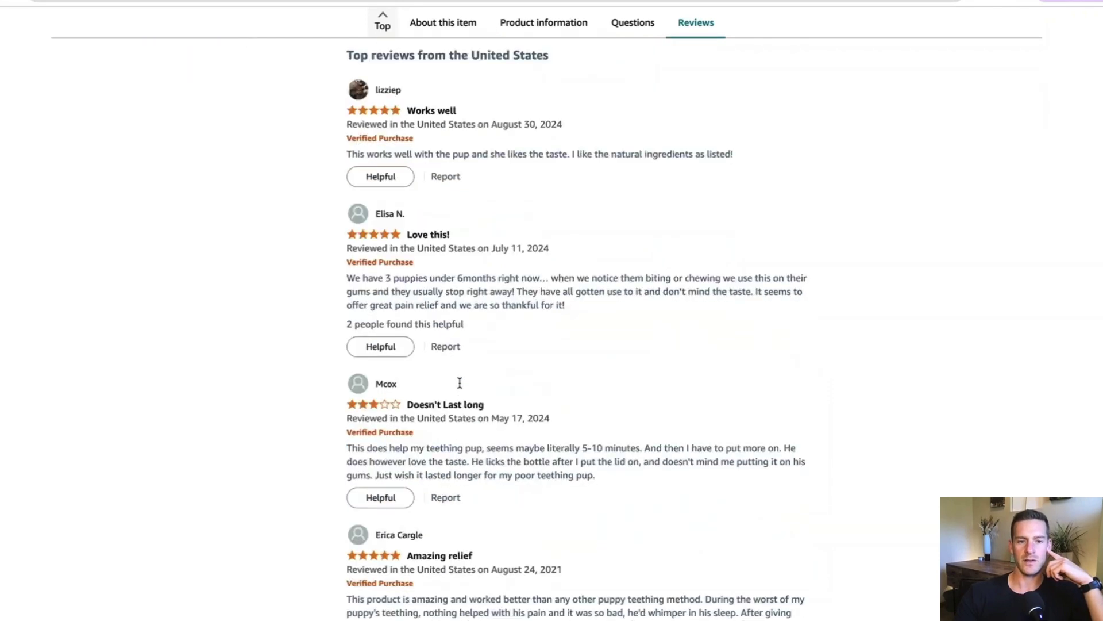
{"action": "left_click_drag", "start_coordinate": [489, 321], "coordinate": [405, 317]}
{"action": "left_click", "coordinate": [317, 335]}
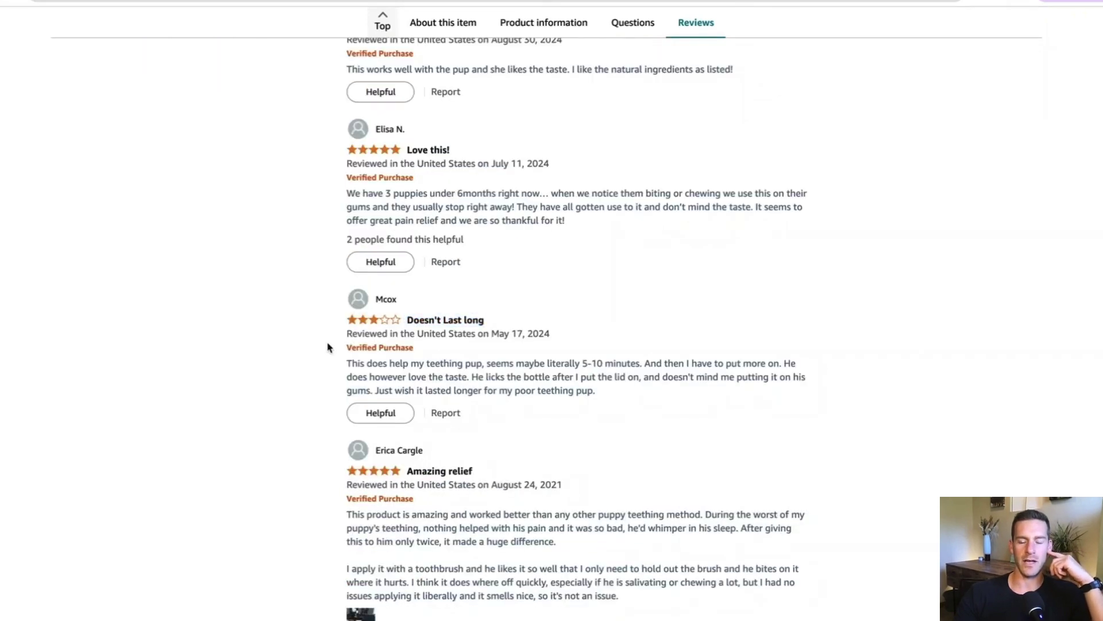
{"action": "scroll", "coordinate": [327, 347], "scroll_direction": "down", "scroll_amount": 4}
{"action": "scroll", "coordinate": [327, 347], "scroll_direction": "up", "scroll_amount": 20}
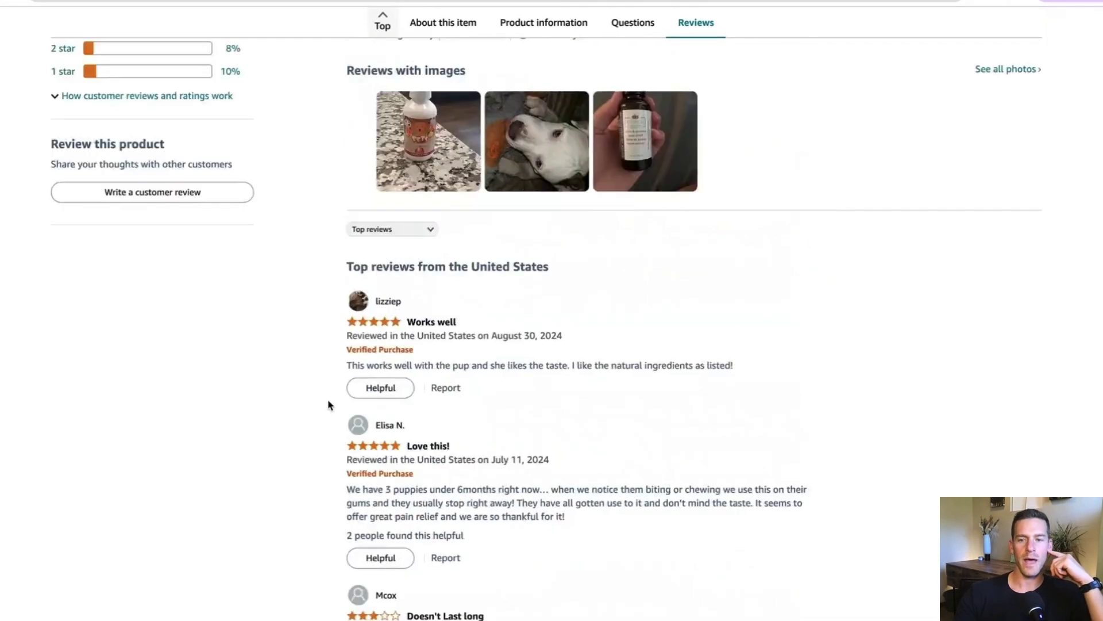
{"action": "scroll", "coordinate": [328, 400], "scroll_direction": "up", "scroll_amount": 20}
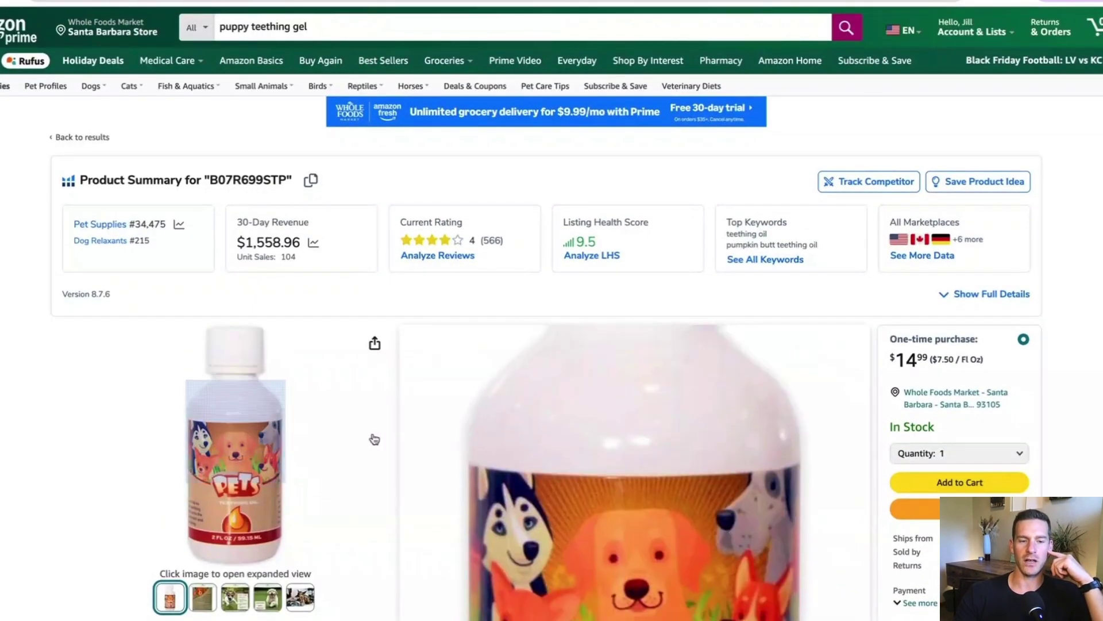
Look over the teething oil's listing details and bring up the keyword suggestions for the search phrase "puppy teething gel"
{"action": "scroll", "coordinate": [473, 475], "scroll_direction": "down", "scroll_amount": 1}
{"action": "scroll", "coordinate": [518, 442], "scroll_direction": "down", "scroll_amount": 1}
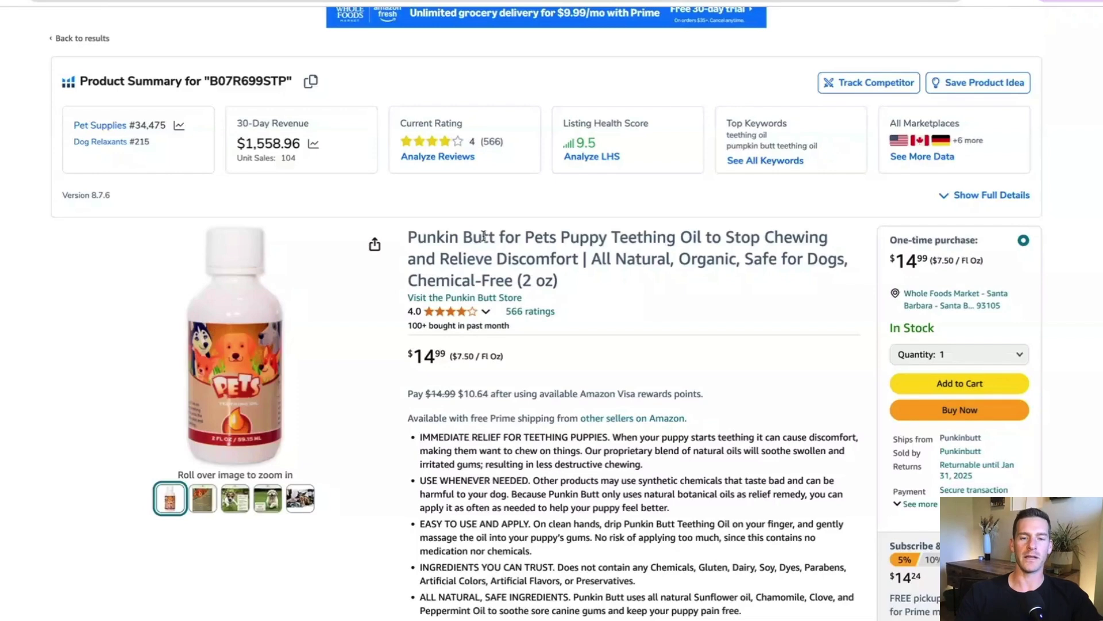
{"action": "scroll", "coordinate": [313, 25], "scroll_direction": "up", "scroll_amount": 2}
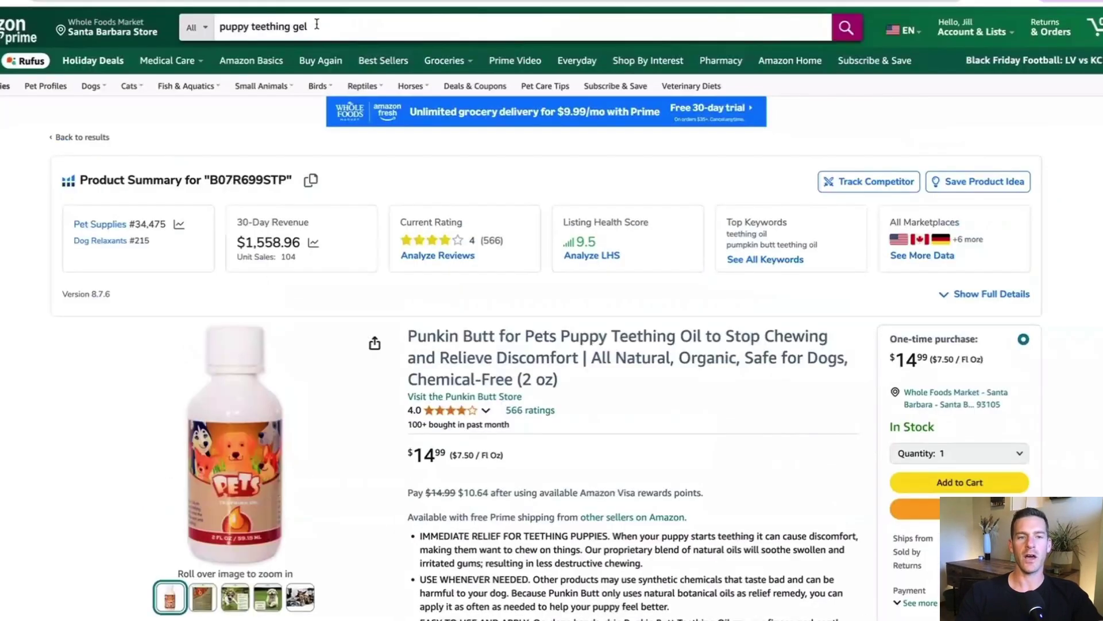
{"action": "triple_click", "coordinate": [315, 26]}
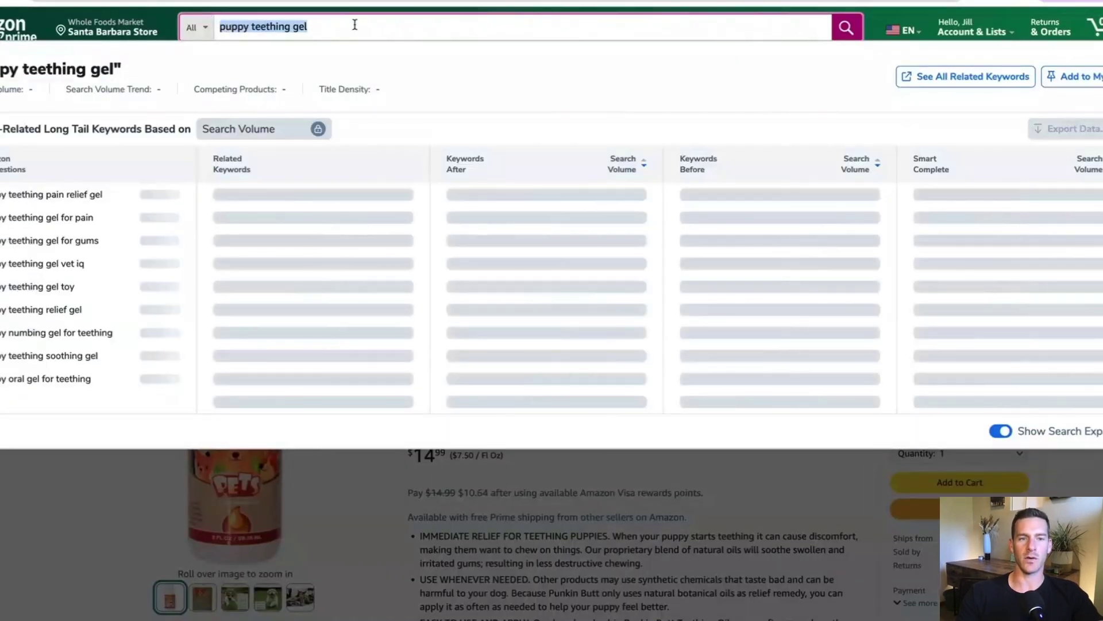
{"action": "left_click", "coordinate": [355, 24]}
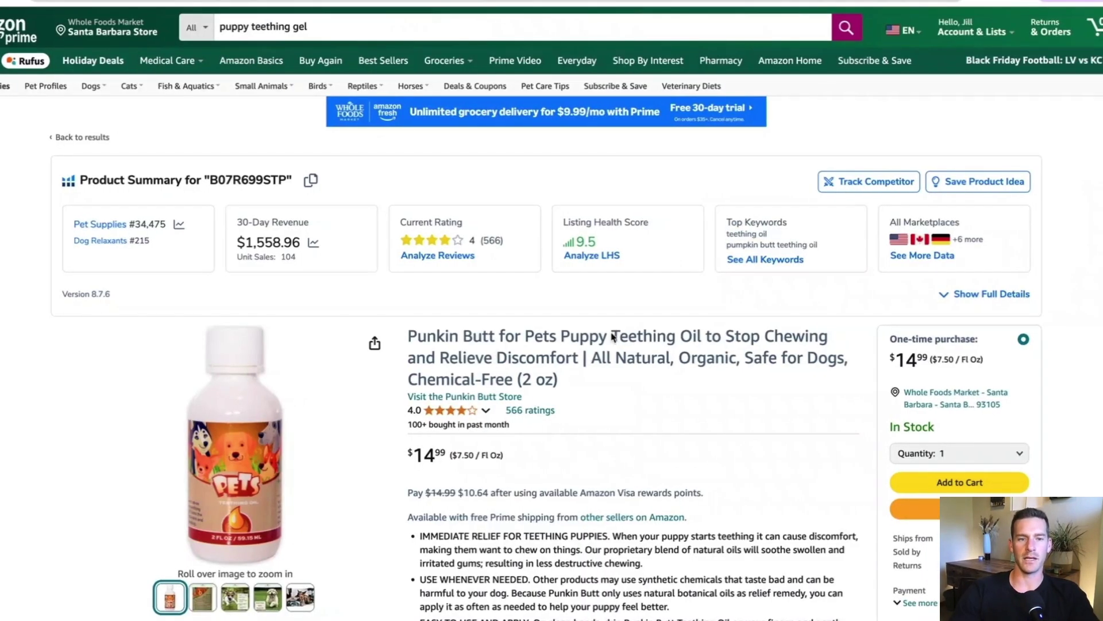
Examine the teething oil's 30-day revenue and unit sales in the product summary, along with its listing price
{"action": "scroll", "coordinate": [614, 338], "scroll_direction": "down", "scroll_amount": 1}
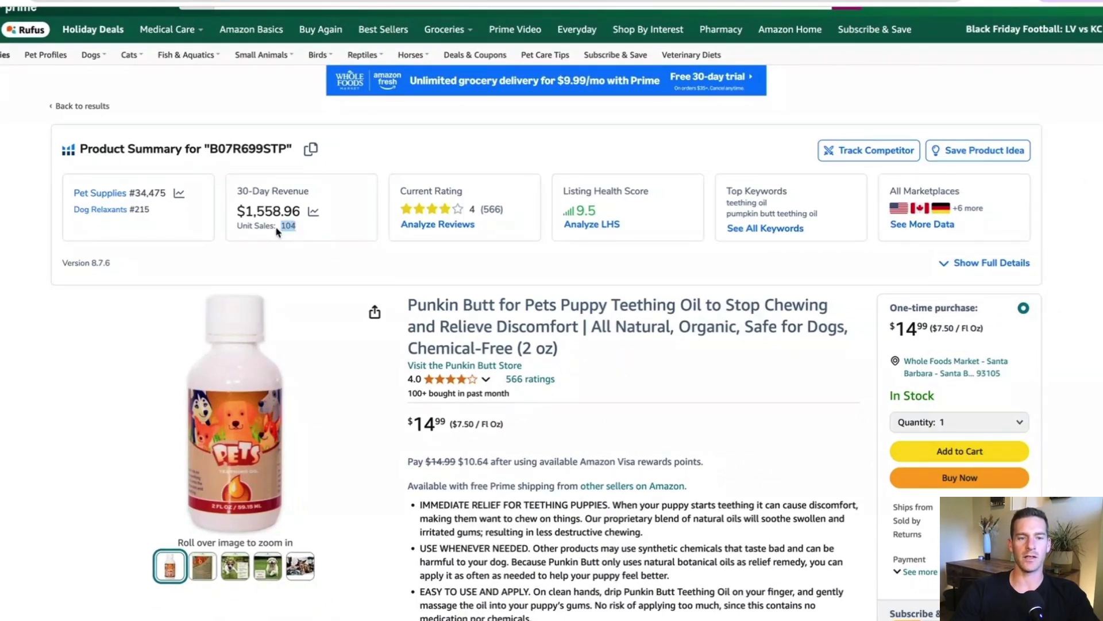
{"action": "left_click_drag", "start_coordinate": [247, 211], "coordinate": [300, 215]}
{"action": "left_click", "coordinate": [302, 221]}
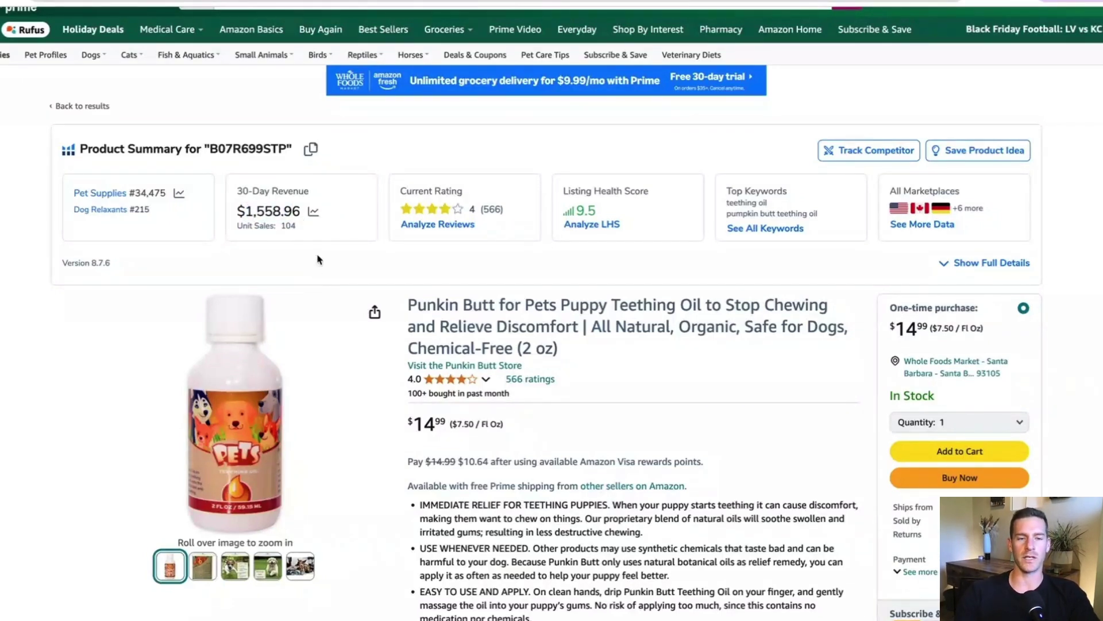
{"action": "left_click_drag", "start_coordinate": [249, 210], "coordinate": [287, 211]}
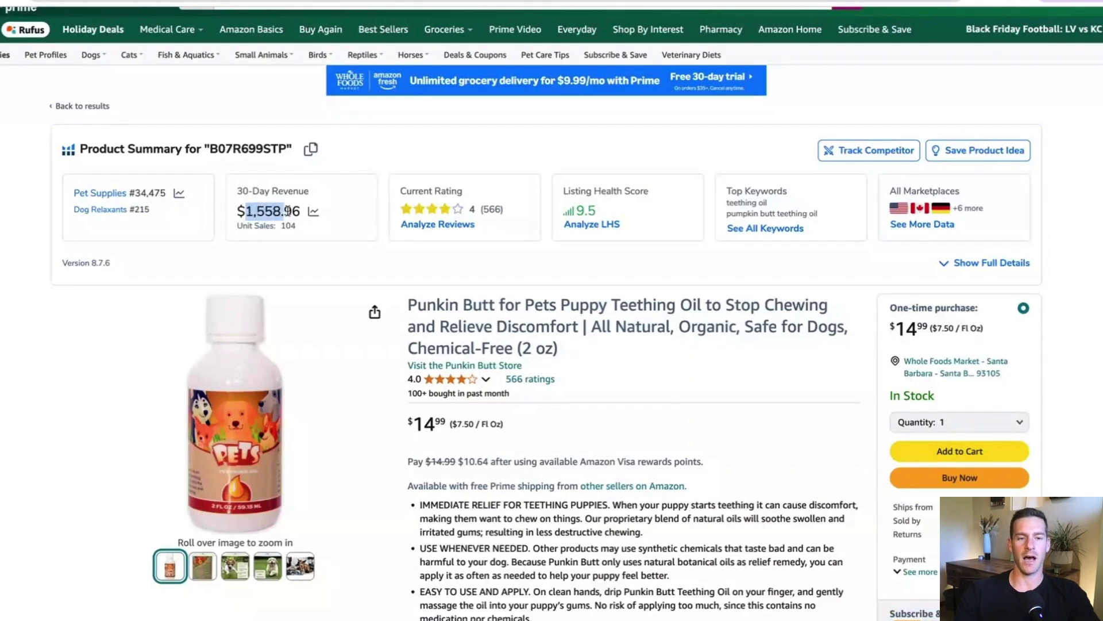
{"action": "left_click", "coordinate": [299, 211]}
{"action": "double_click", "coordinate": [298, 211]}
{"action": "left_click", "coordinate": [256, 217]}
{"action": "left_click_drag", "start_coordinate": [249, 211], "coordinate": [283, 213]}
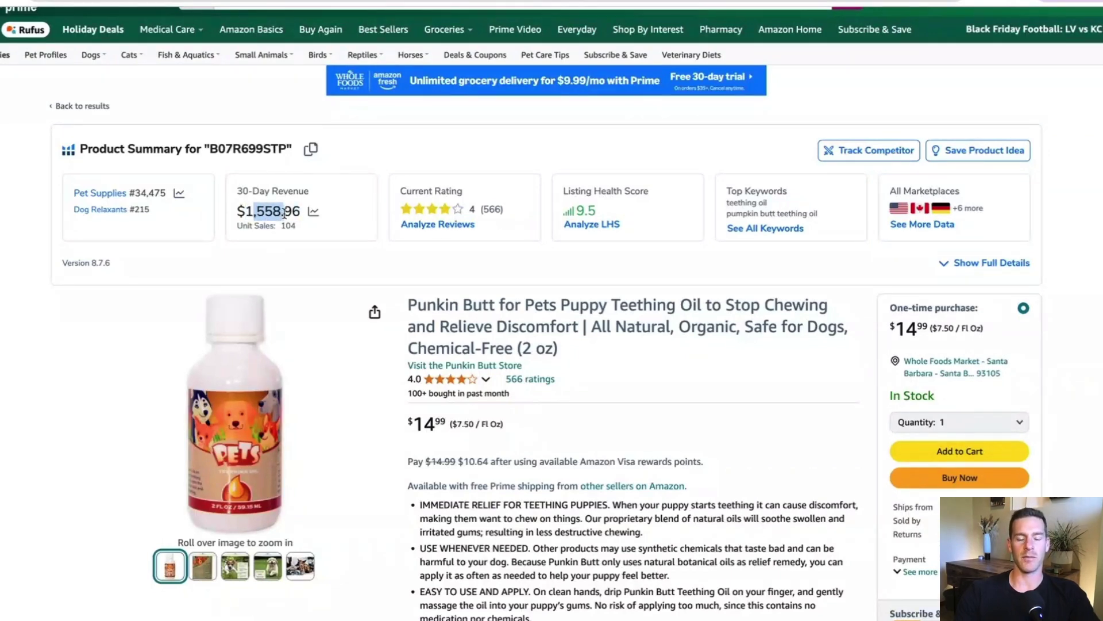
{"action": "left_click", "coordinate": [303, 244]}
{"action": "scroll", "coordinate": [434, 261], "scroll_direction": "down", "scroll_amount": 1}
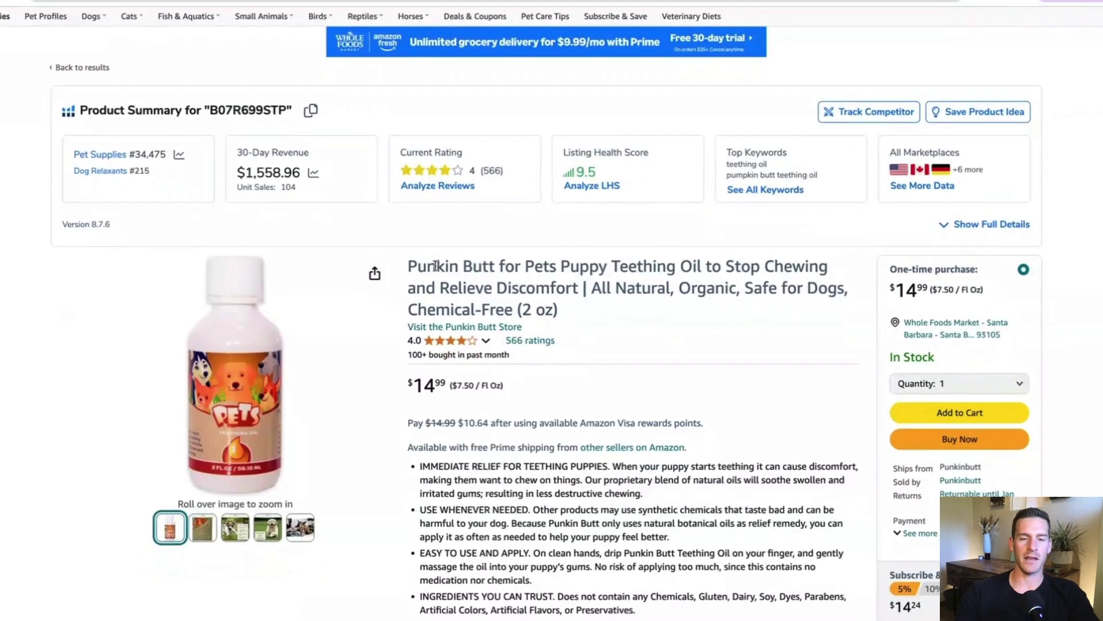
{"action": "left_click_drag", "start_coordinate": [419, 385], "coordinate": [451, 399]}
{"action": "left_click", "coordinate": [457, 417]}
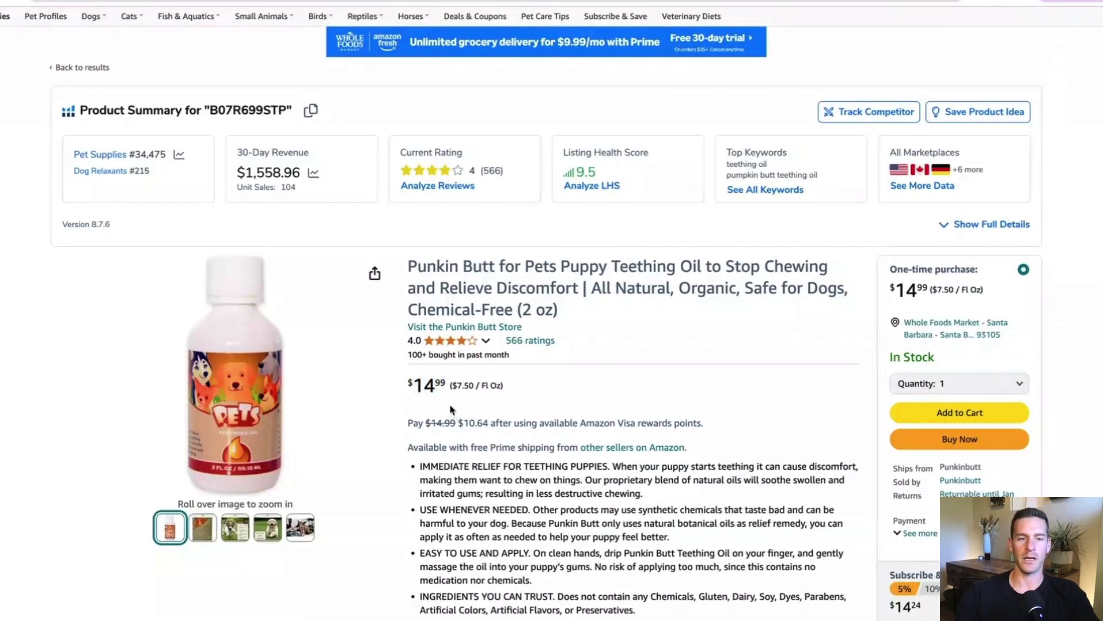
Review the search volume, competing products and related long-tail keywords for "puppy teething gel", and dismiss the keyword overlay
{"action": "scroll", "coordinate": [339, 109], "scroll_direction": "up", "scroll_amount": 1}
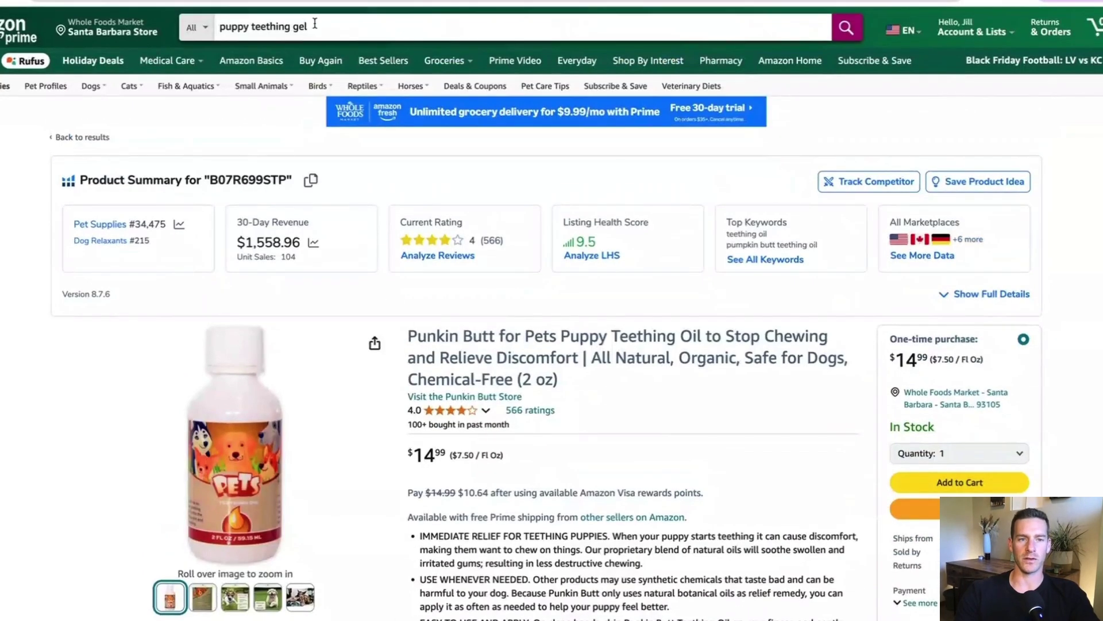
{"action": "left_click", "coordinate": [315, 27]}
{"action": "triple_click", "coordinate": [337, 34]}
{"action": "left_click", "coordinate": [338, 41]}
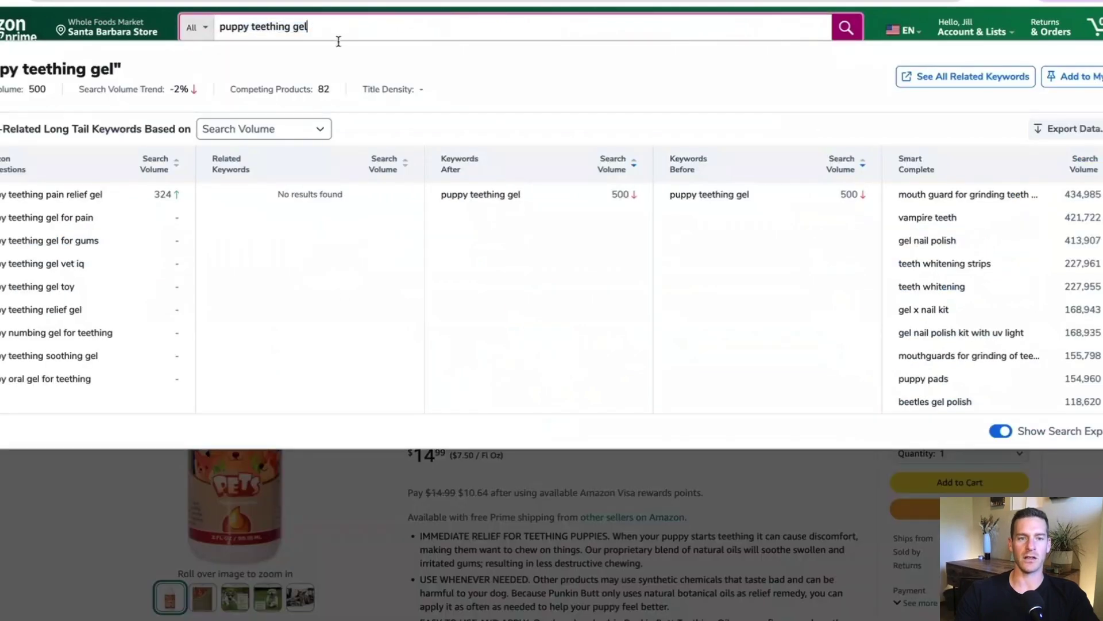
{"action": "left_click", "coordinate": [459, 493]}
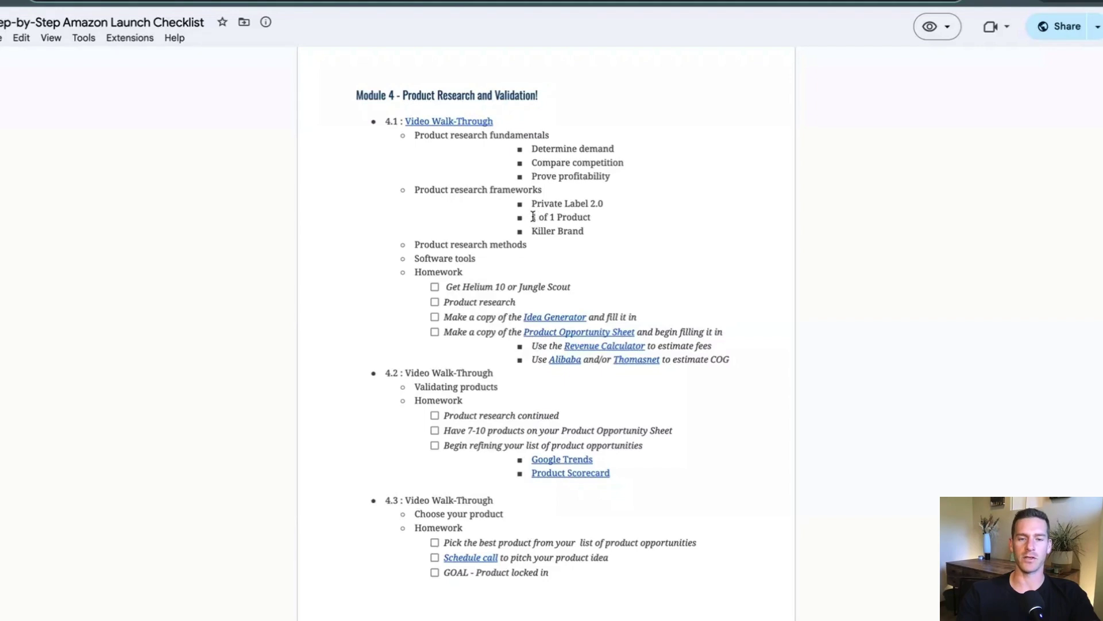
Review the product research frameworks under Module 4 of the Amazon launch checklist, highlighting "1 of 1 Product" and "Killer Brand"
{"action": "left_click_drag", "start_coordinate": [533, 216], "coordinate": [594, 217]}
{"action": "left_click", "coordinate": [598, 227]}
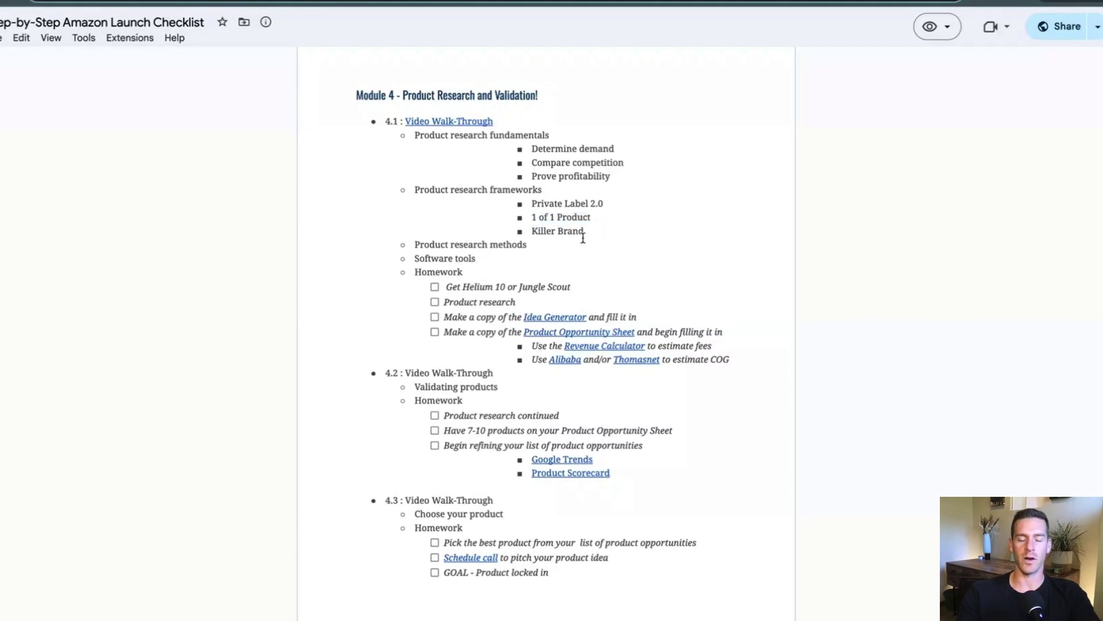
{"action": "mouse_move", "coordinate": [534, 229]}
{"action": "left_mouse_down"}
{"action": "mouse_move", "coordinate": [586, 231]}
{"action": "mouse_move", "coordinate": [534, 223]}
{"action": "left_mouse_up"}
{"action": "left_click", "coordinate": [587, 231]}
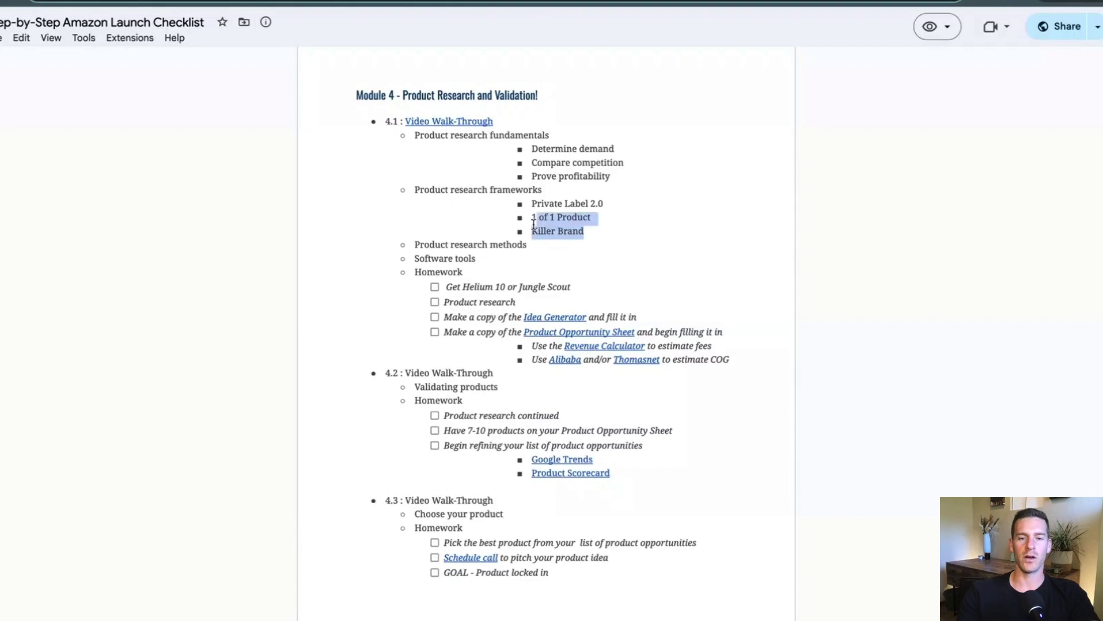
{"action": "left_click", "coordinate": [533, 218]}
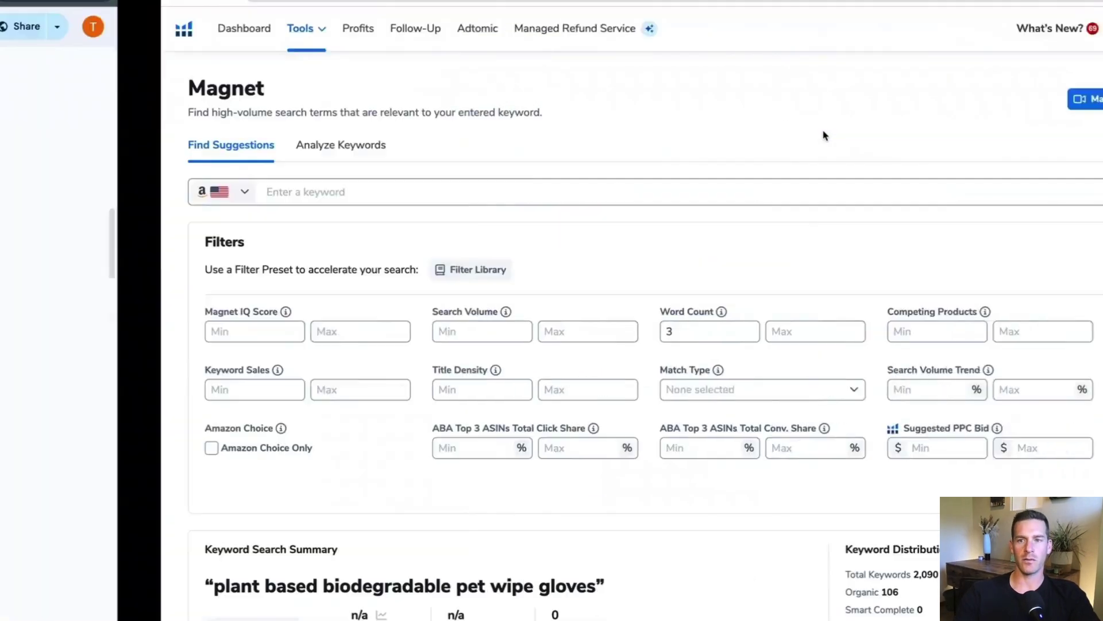
Run a Helium 10 Magnet keyword search for "dog supplements"
{"action": "left_click", "coordinate": [375, 193]}
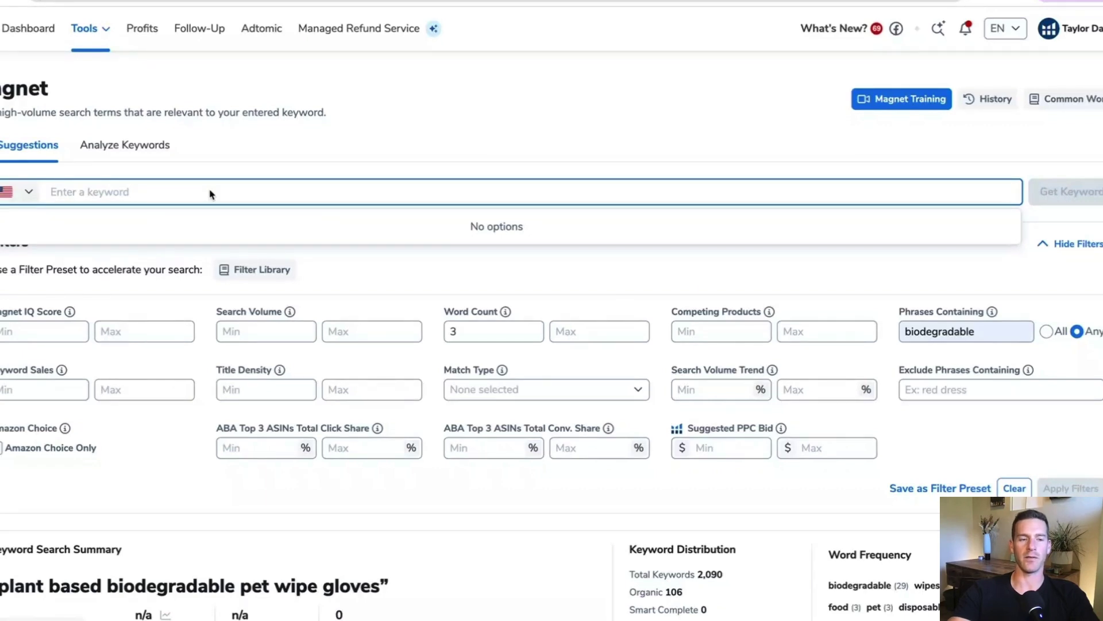
{"action": "type", "text": "dog supplements"}
{"action": "key", "text": "Return"}
{"action": "left_click", "coordinate": [1061, 197]}
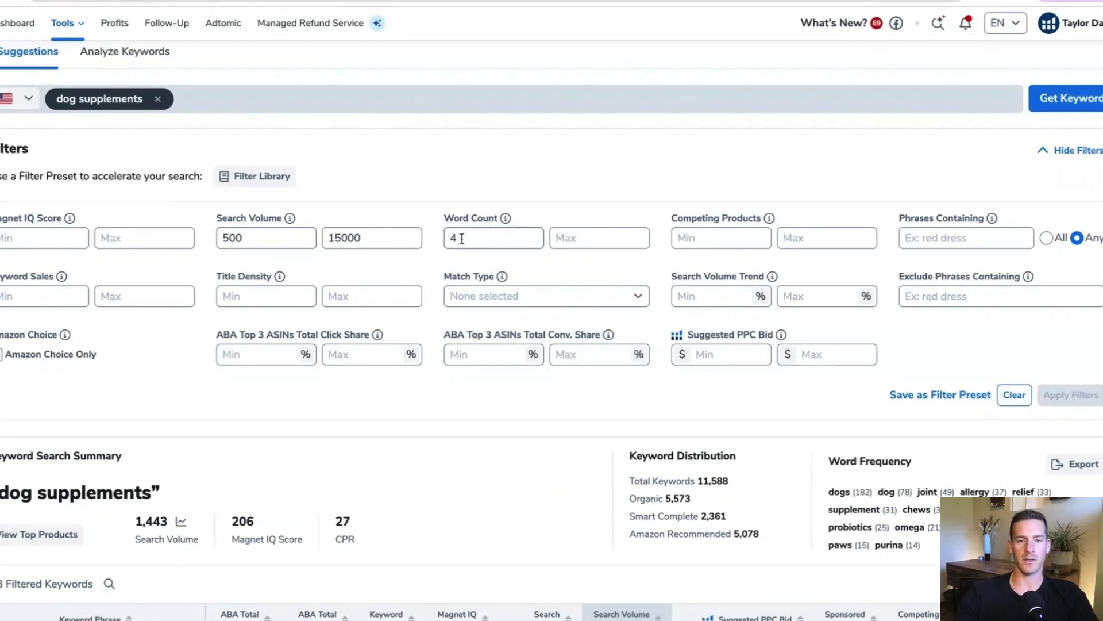
Widen the keyword phrase column in the results and open the Amazon search for "hip and joint supplement dogs"
{"action": "scroll", "coordinate": [436, 272], "scroll_direction": "down", "scroll_amount": 5}
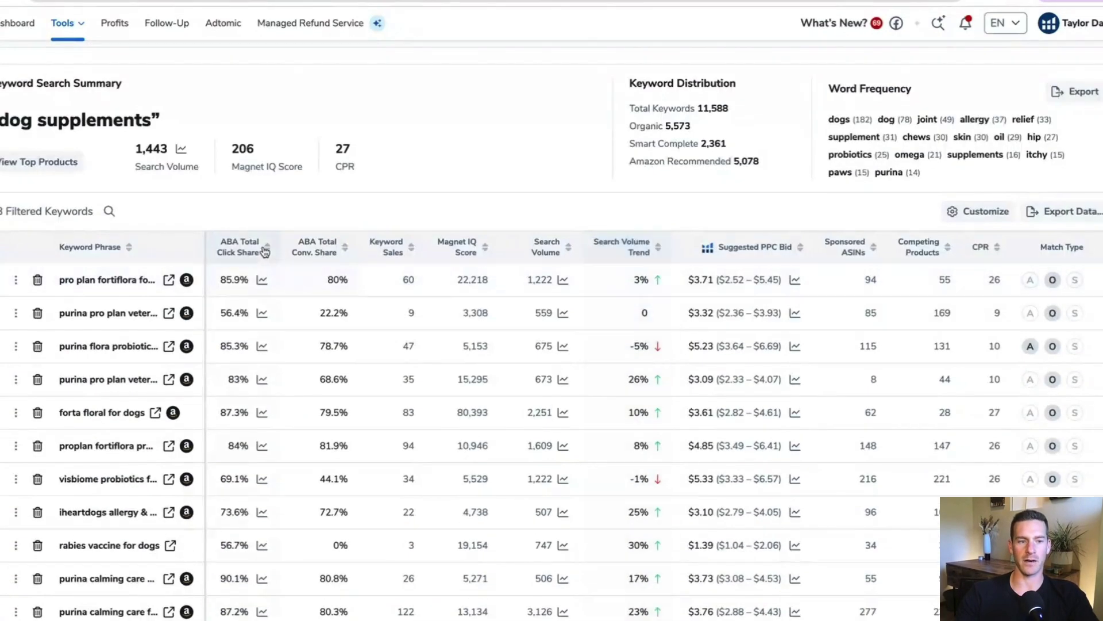
{"action": "left_click_drag", "start_coordinate": [204, 246], "coordinate": [237, 246]}
{"action": "left_click_drag", "start_coordinate": [236, 246], "coordinate": [311, 245]}
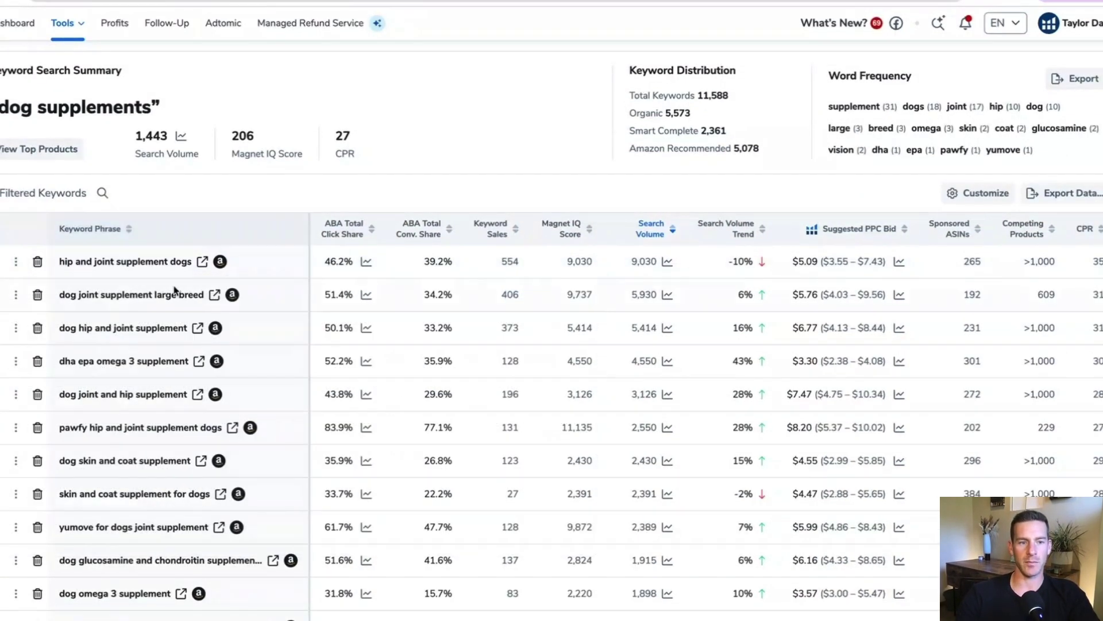
{"action": "left_click", "coordinate": [203, 263]}
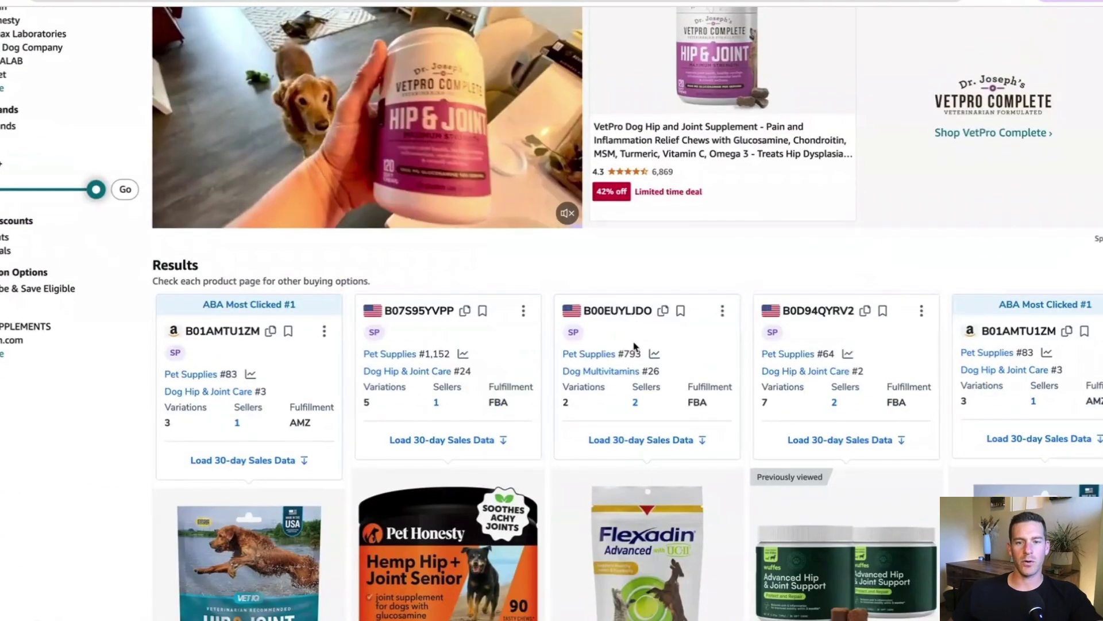
Examine the first row of hip and joint supplements on Amazon, including the VetIQ product's rating and past-month purchases
{"action": "scroll", "coordinate": [634, 345], "scroll_direction": "down", "scroll_amount": 1}
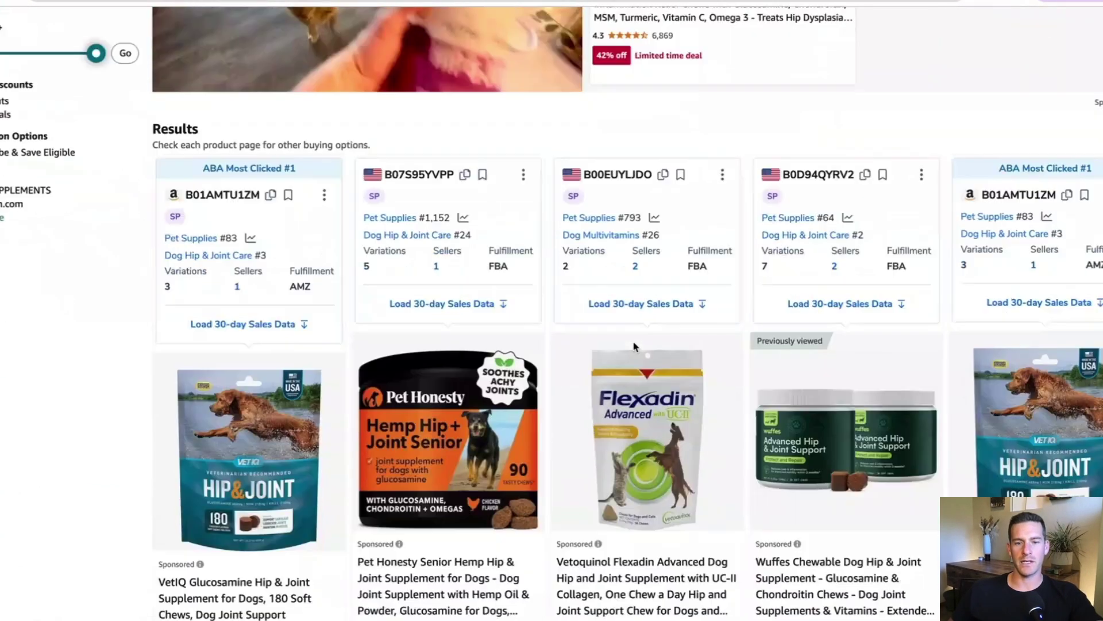
{"action": "scroll", "coordinate": [931, 291], "scroll_direction": "down", "scroll_amount": 1}
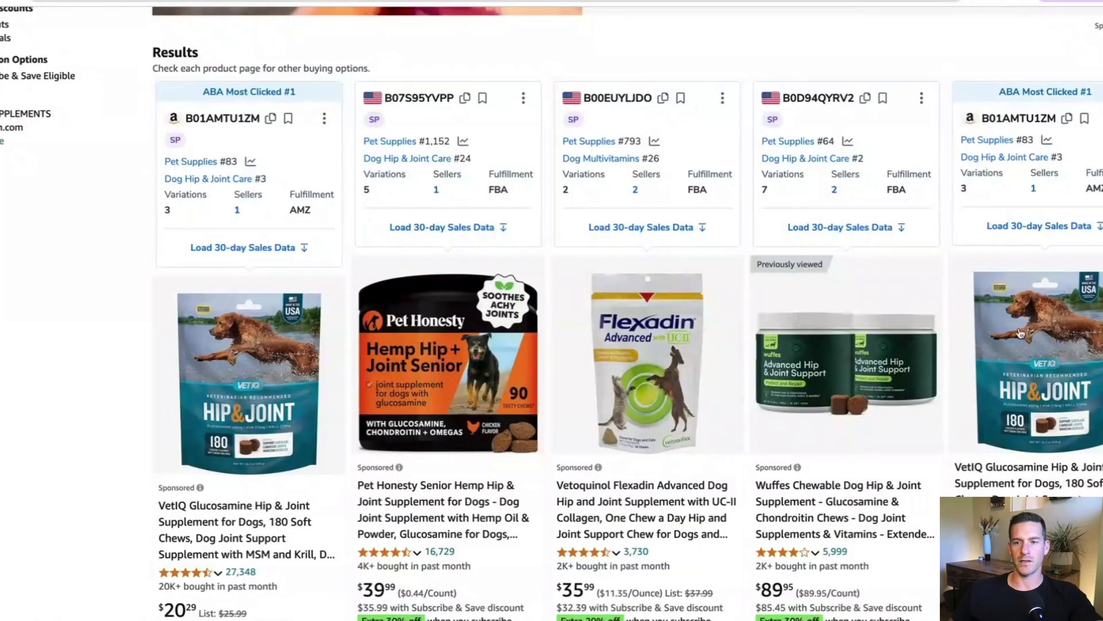
{"action": "scroll", "coordinate": [1016, 346], "scroll_direction": "down", "scroll_amount": 2}
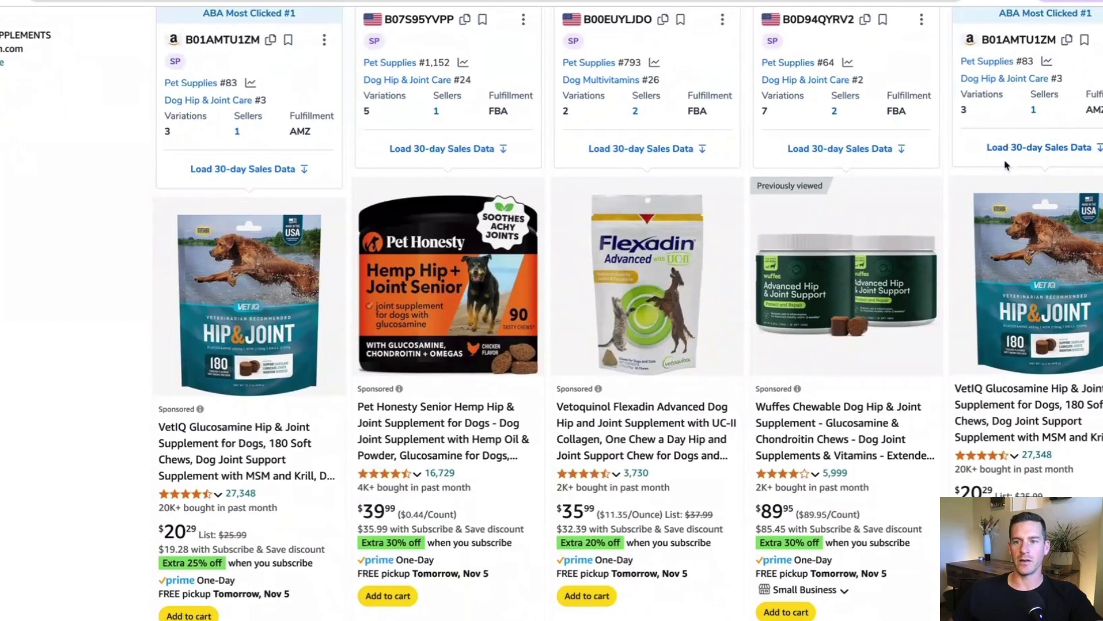
{"action": "mouse_move", "coordinate": [963, 478]}
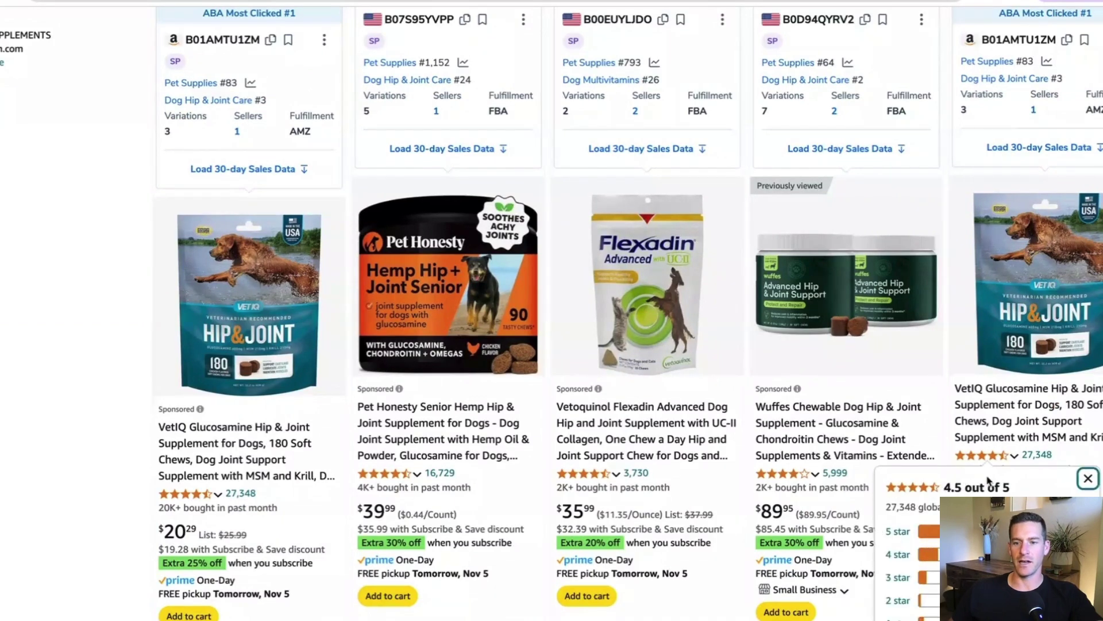
{"action": "left_click_drag", "start_coordinate": [1074, 469], "coordinate": [955, 476]}
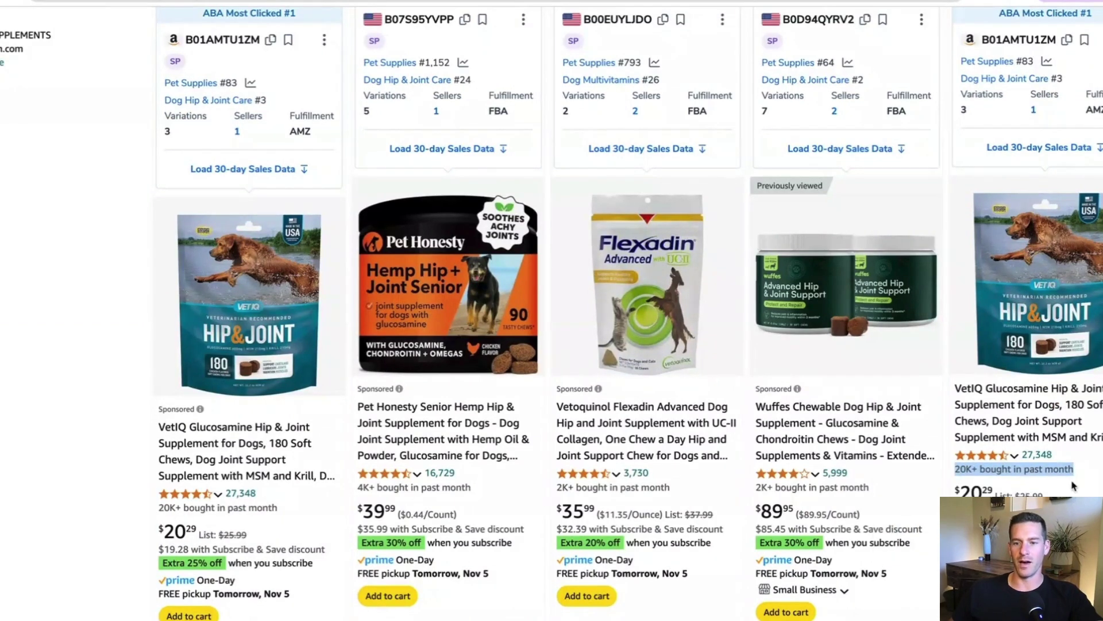
{"action": "left_click", "coordinate": [1090, 477]}
Check the past-month purchases of the Cosequin and PetNC supplements and browse on to the frequently viewed products
{"action": "scroll", "coordinate": [1090, 477], "scroll_direction": "down", "scroll_amount": 10}
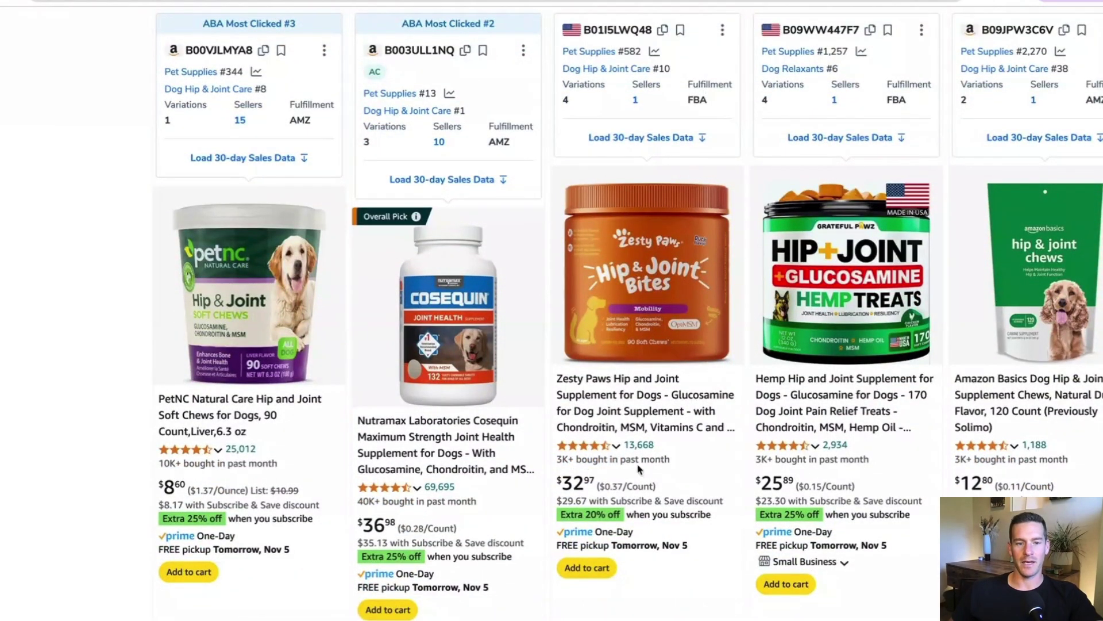
{"action": "left_click_drag", "start_coordinate": [447, 501], "coordinate": [385, 499]}
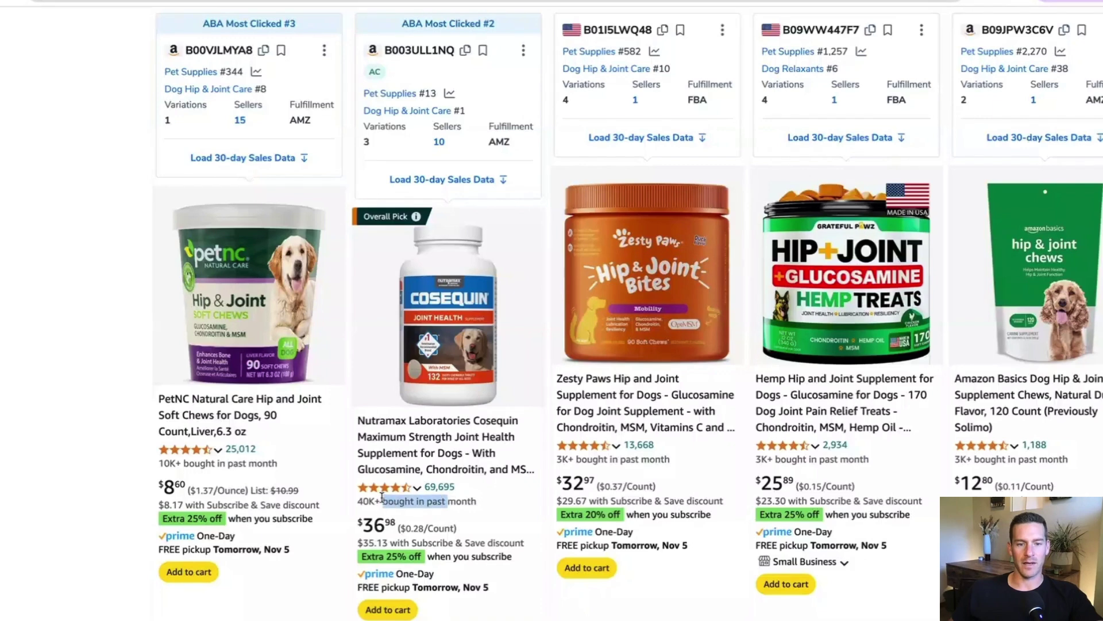
{"action": "left_click_drag", "start_coordinate": [268, 460], "coordinate": [201, 458]}
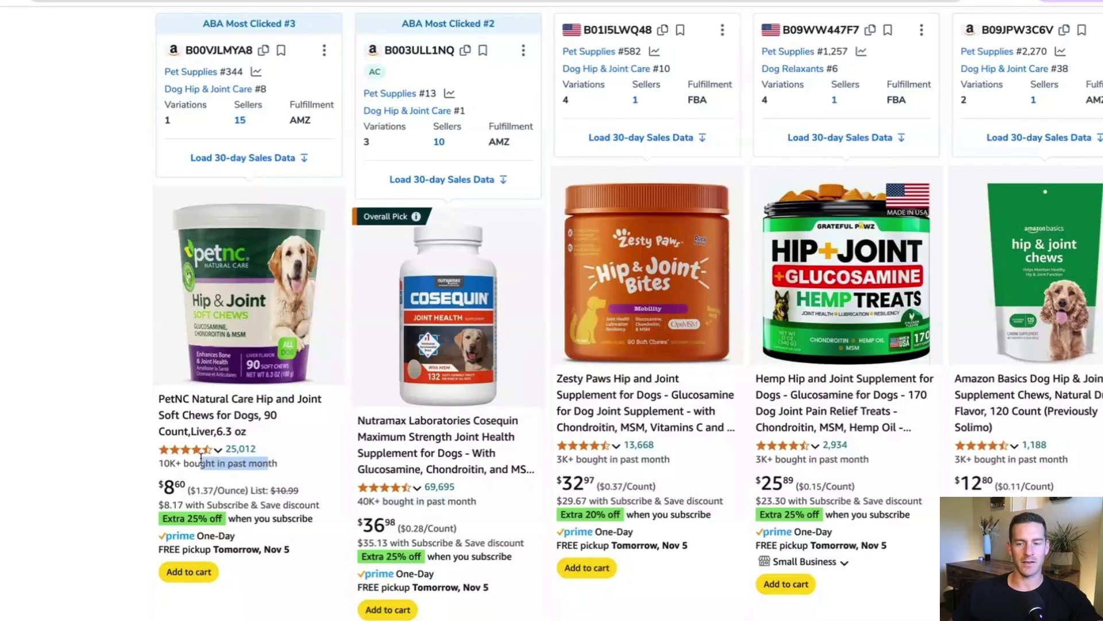
{"action": "left_click", "coordinate": [98, 299]}
{"action": "scroll", "coordinate": [111, 301], "scroll_direction": "down", "scroll_amount": 8}
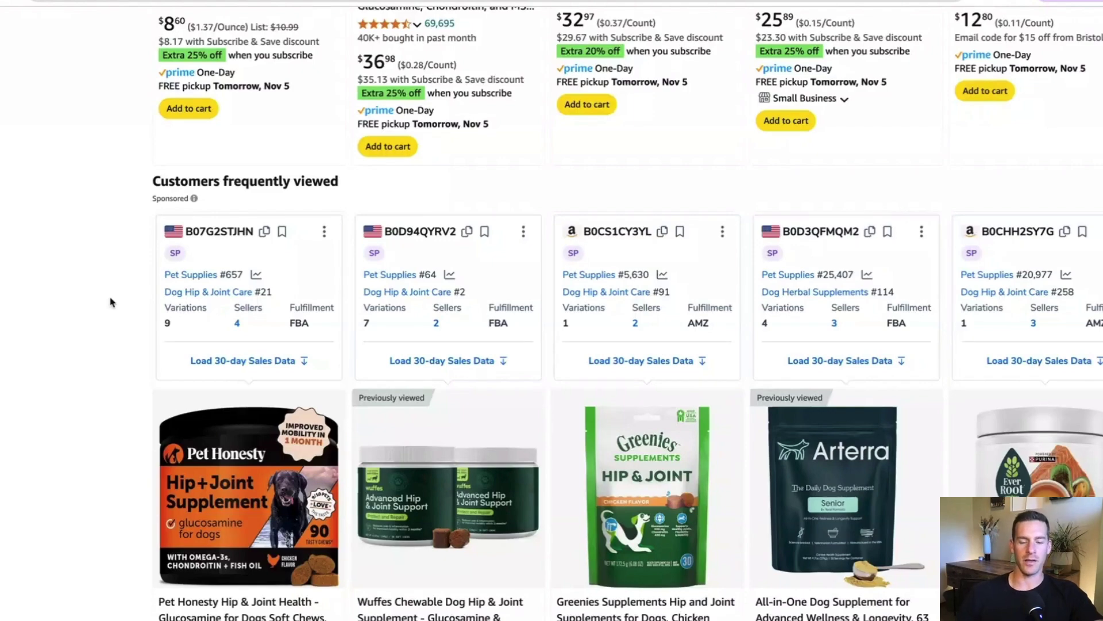
Compare the first two rows of dog hip and joint supplements by brand, reviews and price, and return to the search
{"action": "scroll", "coordinate": [111, 302], "scroll_direction": "up", "scroll_amount": 2}
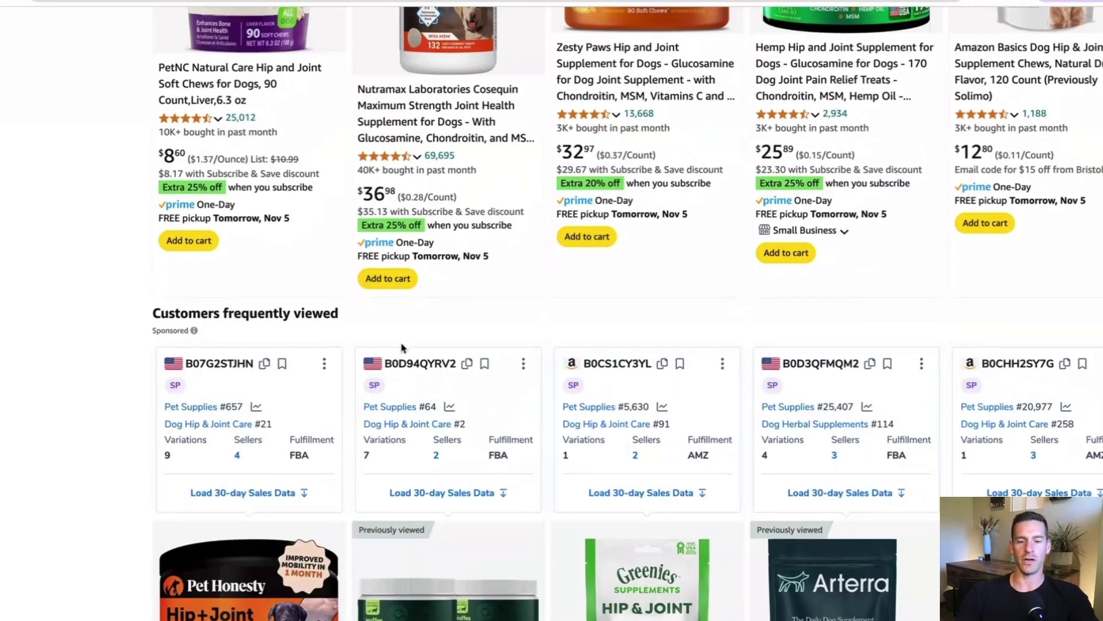
{"action": "scroll", "coordinate": [482, 385], "scroll_direction": "up", "scroll_amount": 10}
{"action": "scroll", "coordinate": [503, 388], "scroll_direction": "down", "scroll_amount": 3}
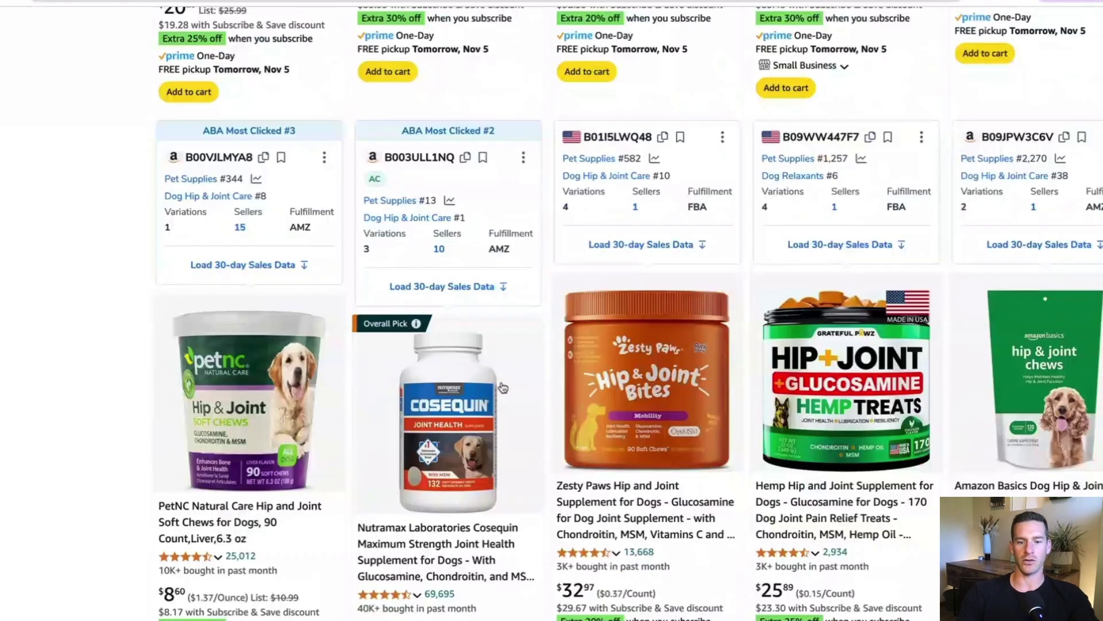
{"action": "scroll", "coordinate": [503, 387], "scroll_direction": "up", "scroll_amount": 10}
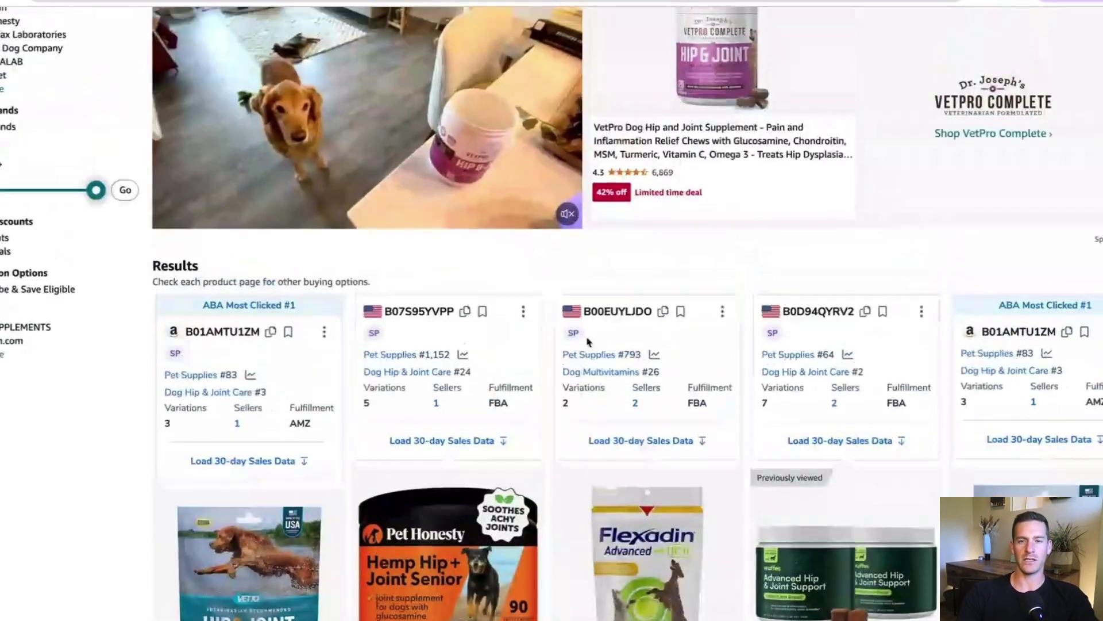
{"action": "scroll", "coordinate": [633, 308], "scroll_direction": "down", "scroll_amount": 3}
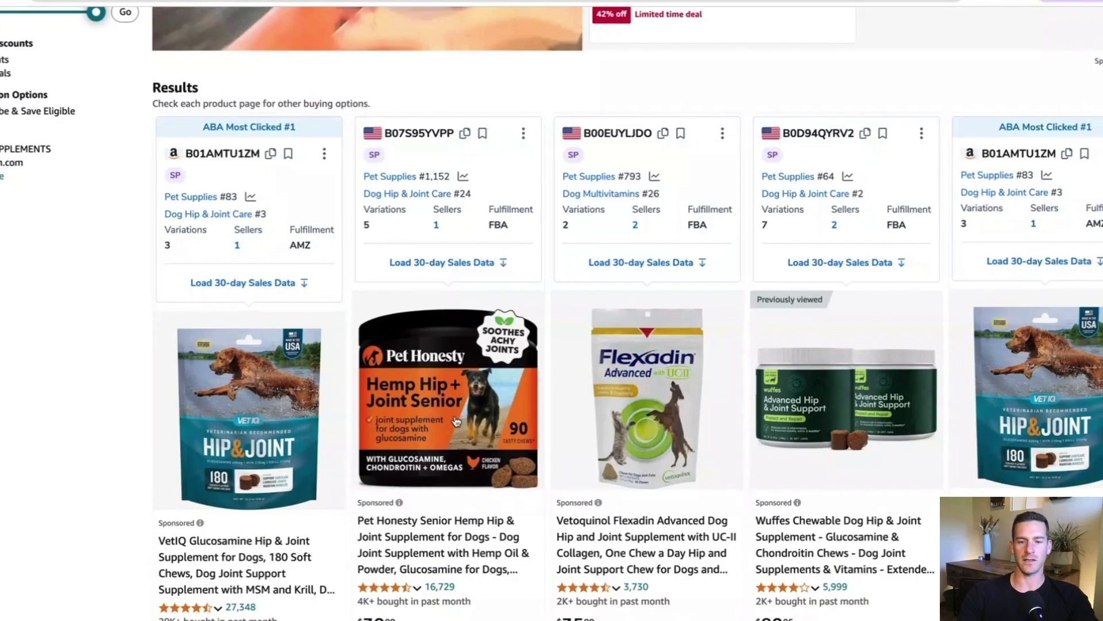
{"action": "scroll", "coordinate": [862, 477], "scroll_direction": "down", "scroll_amount": 1}
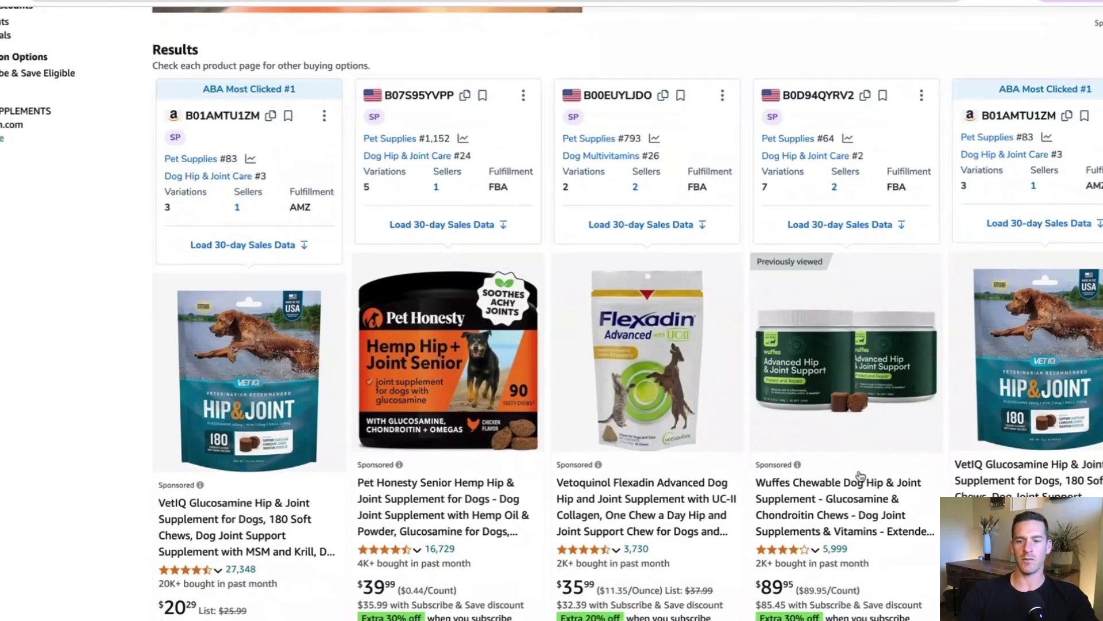
{"action": "scroll", "coordinate": [937, 504], "scroll_direction": "down", "scroll_amount": 6}
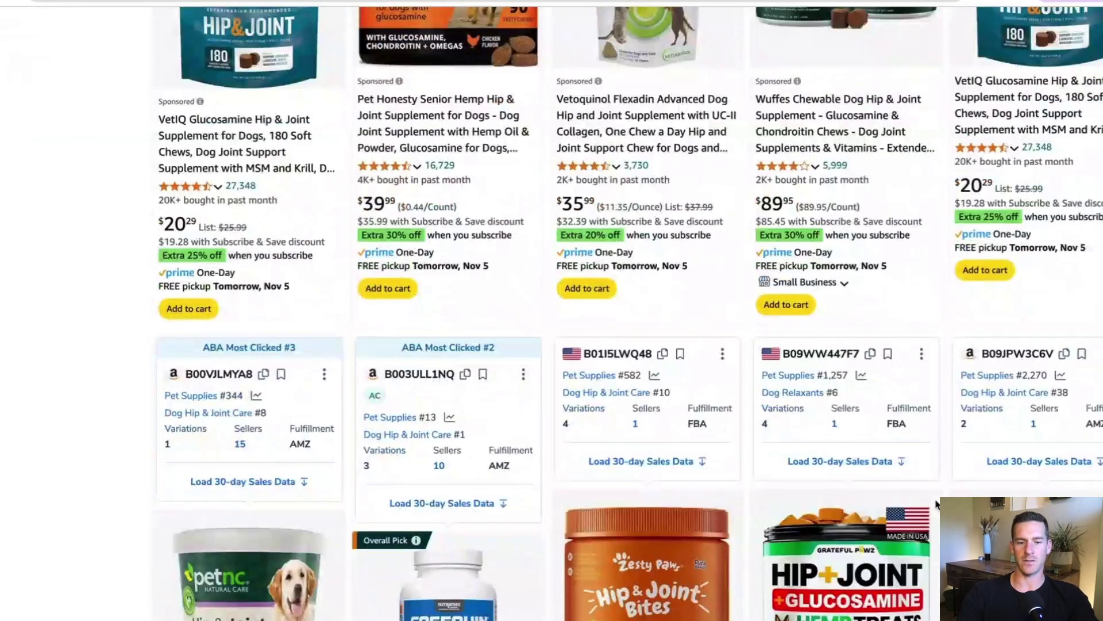
{"action": "scroll", "coordinate": [935, 504], "scroll_direction": "up", "scroll_amount": 15}
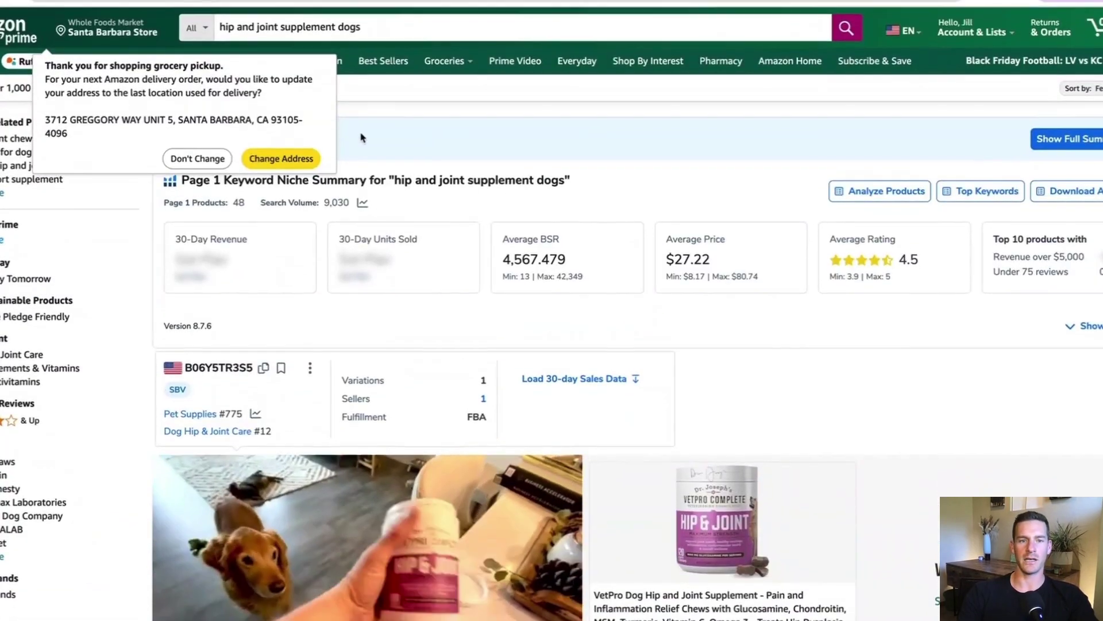
Narrow the Amazon search to "hip and joint supplement large dogs"
{"action": "left_click", "coordinate": [338, 27]}
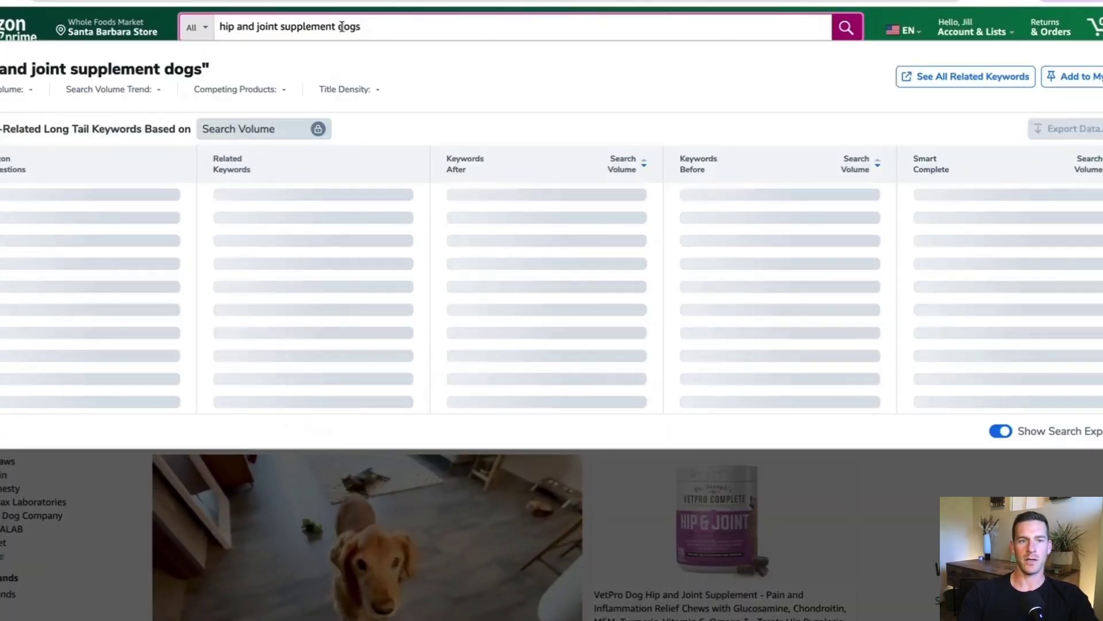
{"action": "type", "text": "large"}
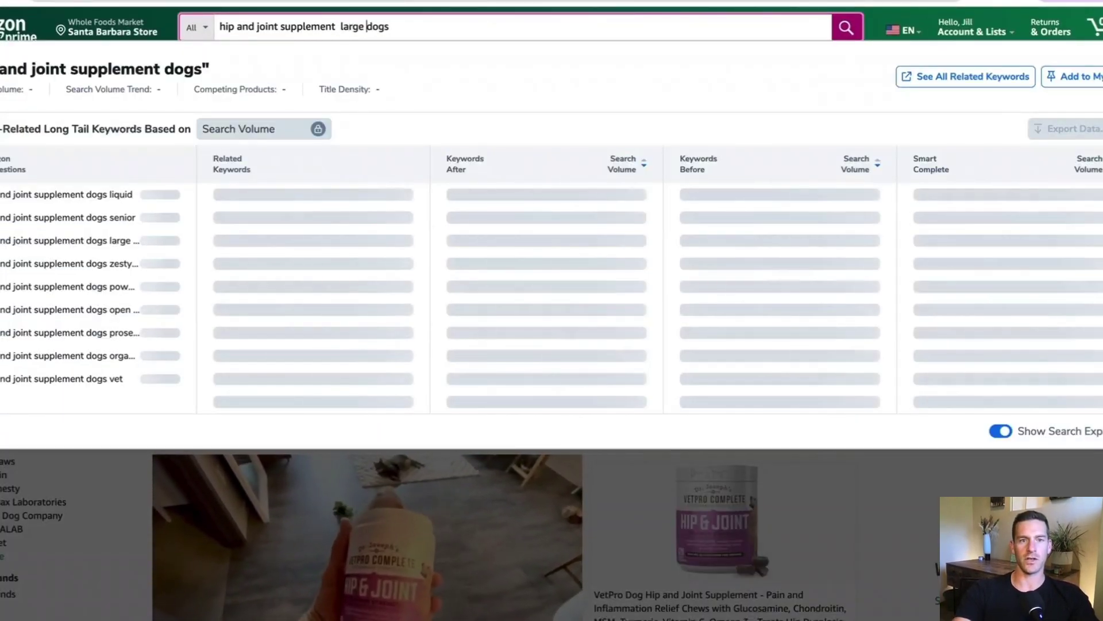
{"action": "key", "text": "Return"}
Examine the search results for large-dog hip and joint supplements, including the past-month purchases of Dasuquin for Large Dogs
{"action": "scroll", "coordinate": [457, 491], "scroll_direction": "down", "scroll_amount": 10}
{"action": "scroll", "coordinate": [456, 492], "scroll_direction": "down", "scroll_amount": 3}
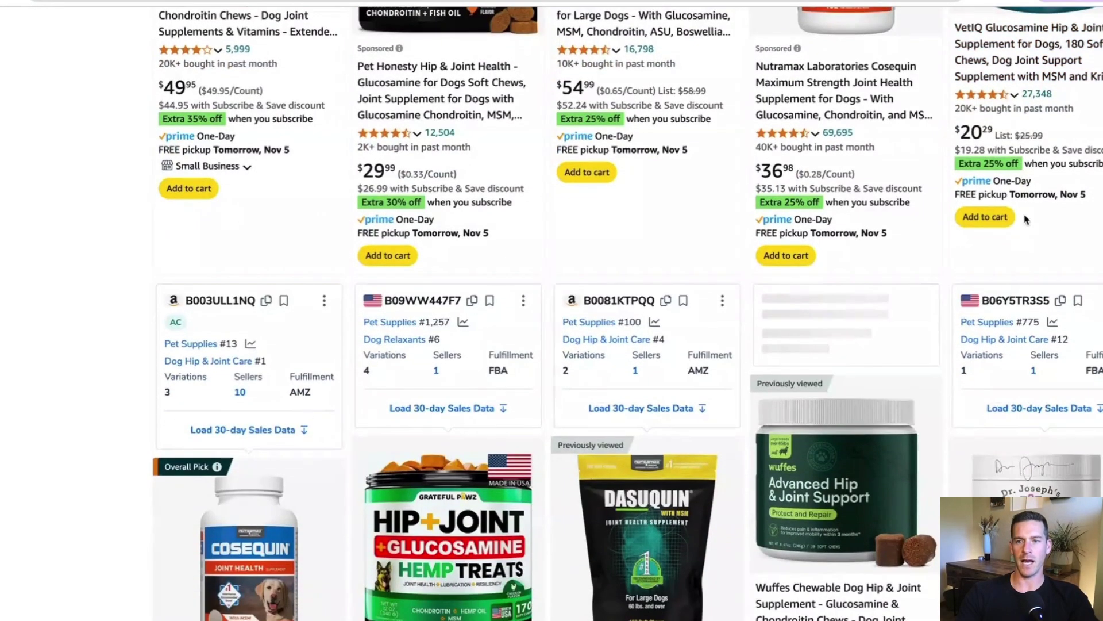
{"action": "scroll", "coordinate": [649, 365], "scroll_direction": "down", "scroll_amount": 5}
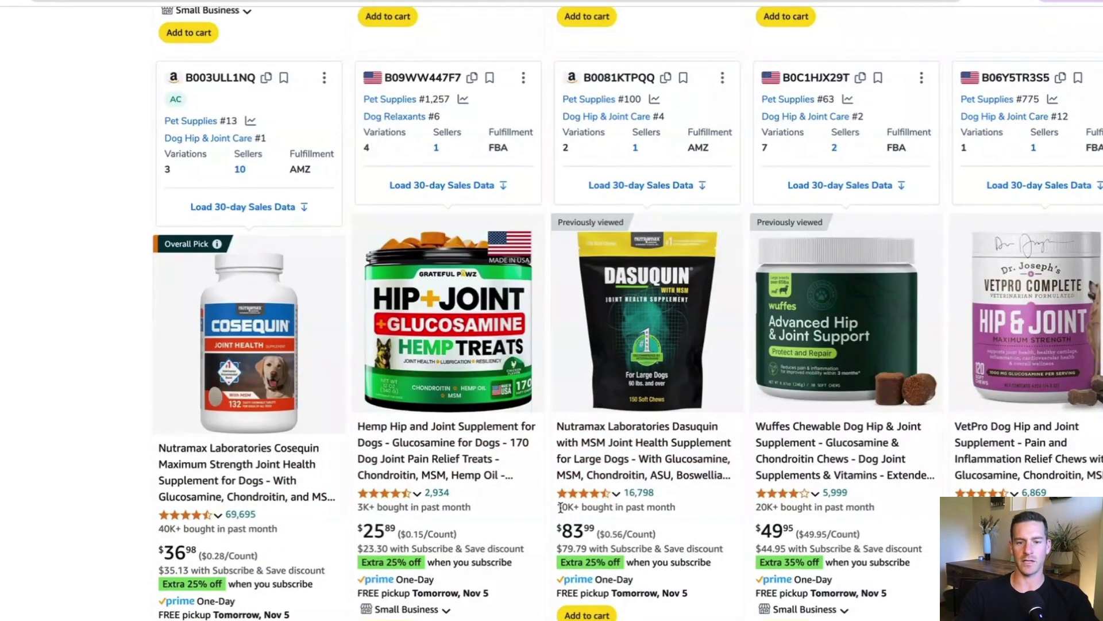
{"action": "left_click_drag", "start_coordinate": [561, 508], "coordinate": [618, 507]}
{"action": "left_click", "coordinate": [651, 507]}
Compare the Dasuquin and Wuffes listings with neighbouring products and browse the frequently viewed joint supplements
{"action": "scroll", "coordinate": [634, 424], "scroll_direction": "down", "scroll_amount": 3}
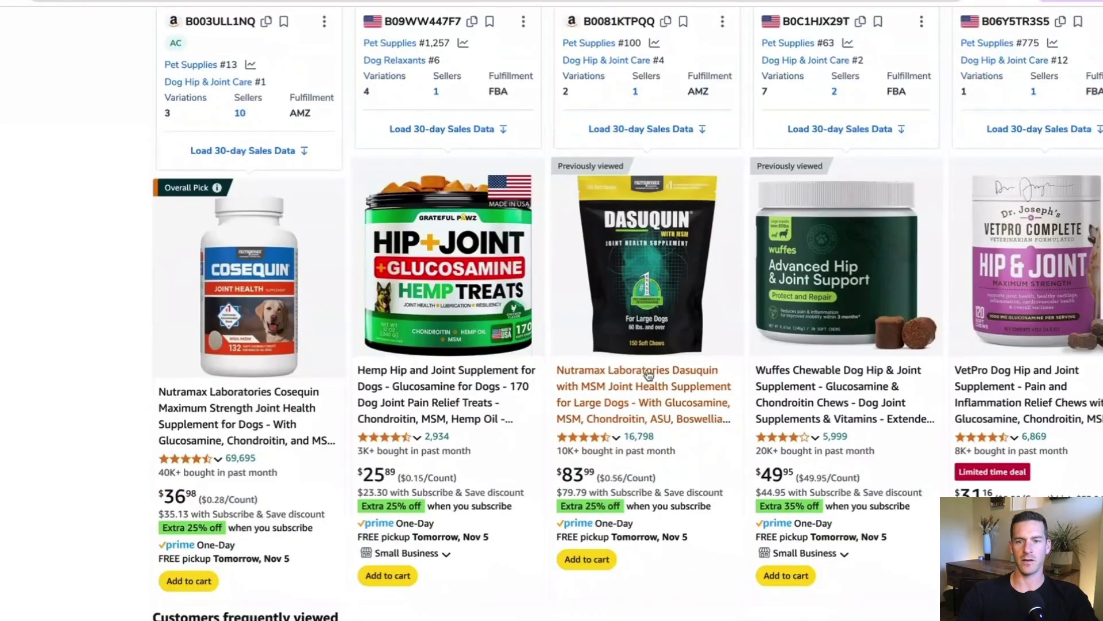
{"action": "scroll", "coordinate": [740, 362], "scroll_direction": "down", "scroll_amount": 1}
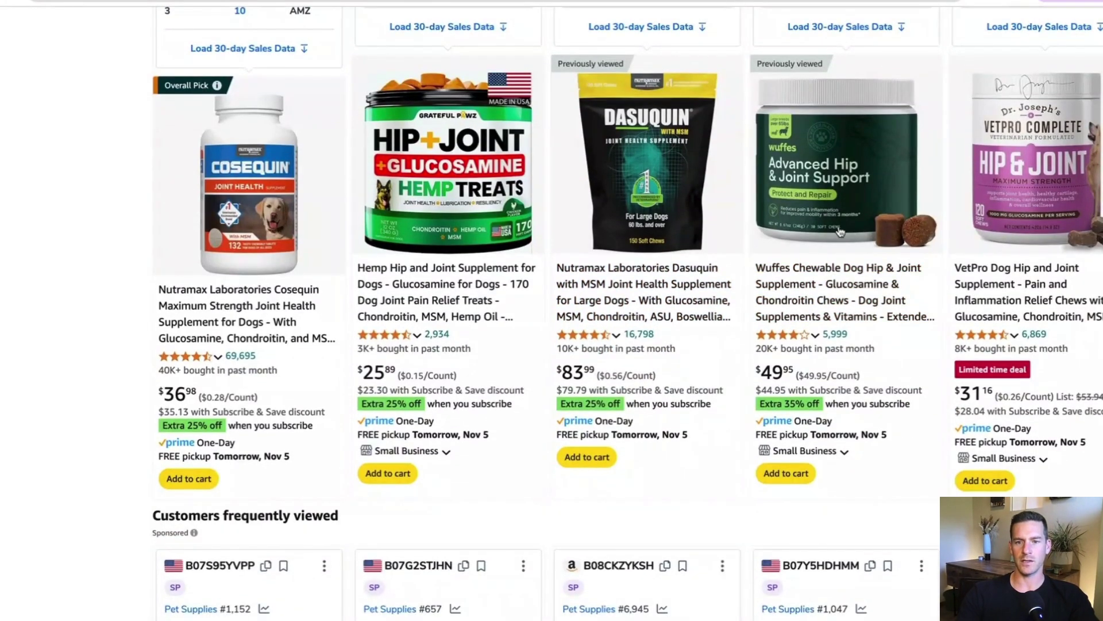
{"action": "scroll", "coordinate": [845, 355], "scroll_direction": "down", "scroll_amount": 2}
{"action": "scroll", "coordinate": [843, 353], "scroll_direction": "down", "scroll_amount": 9}
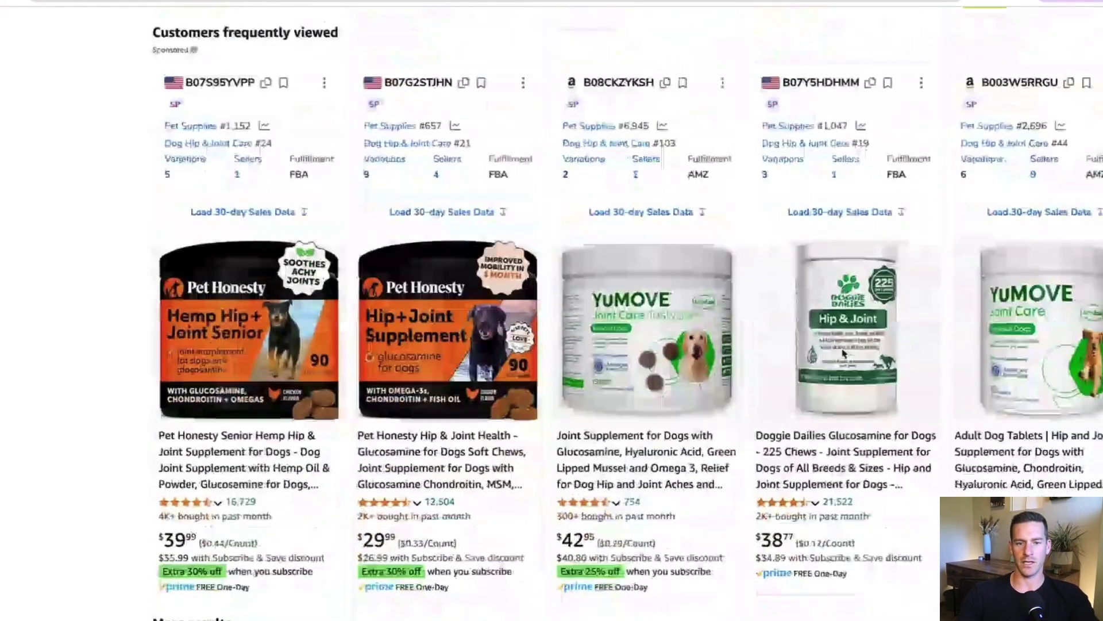
{"action": "scroll", "coordinate": [843, 352], "scroll_direction": "down", "scroll_amount": 8}
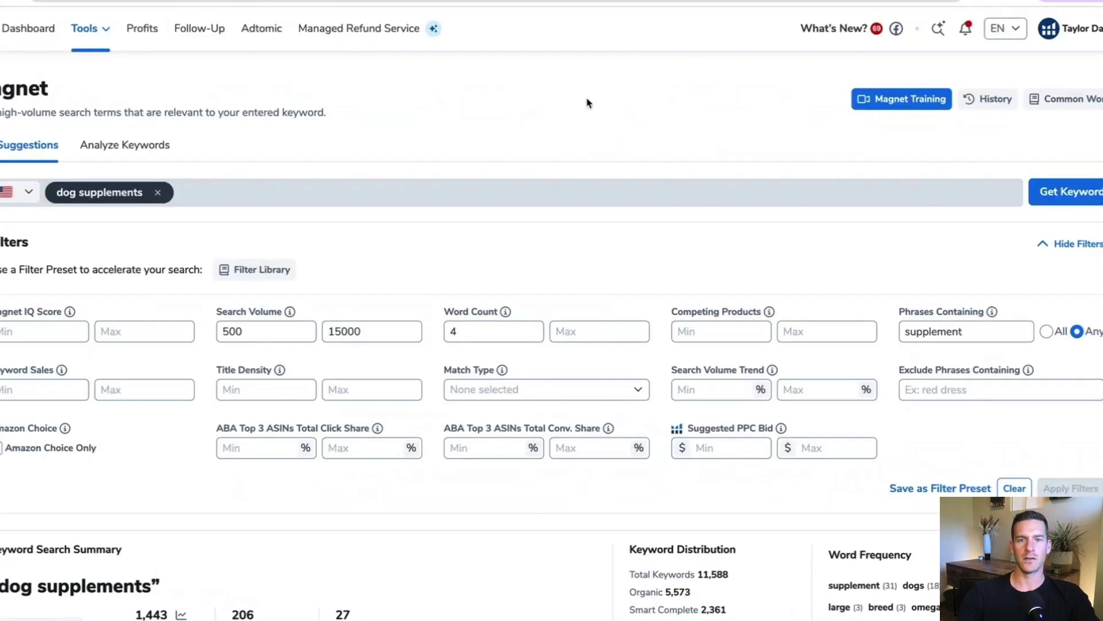
Replace the Magnet keyword "dog supplements" with "hip and joint supplements for large dogs" and retrieve its keyword suggestions
{"action": "left_click", "coordinate": [158, 192]}
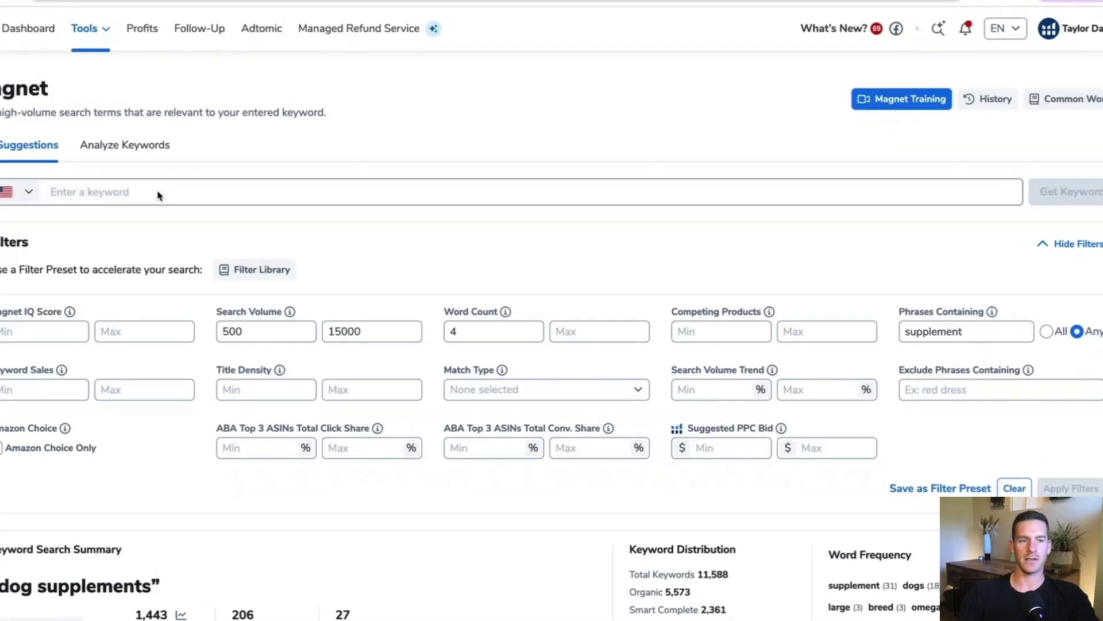
{"action": "type", "text": "hip and joint supplemen"}
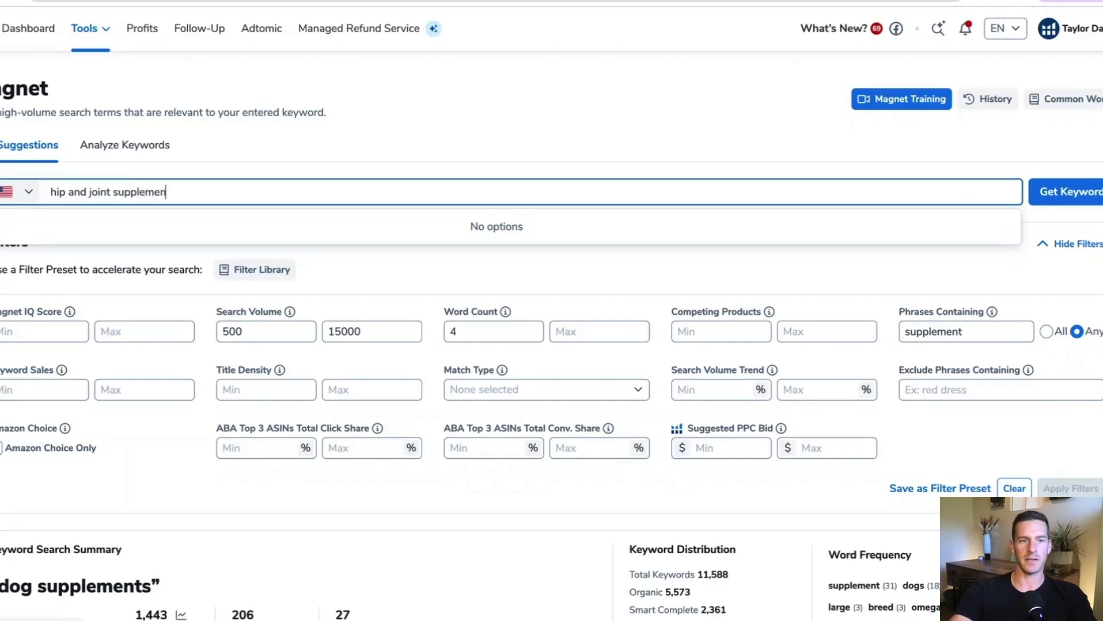
{"action": "type", "text": "ts for large "}
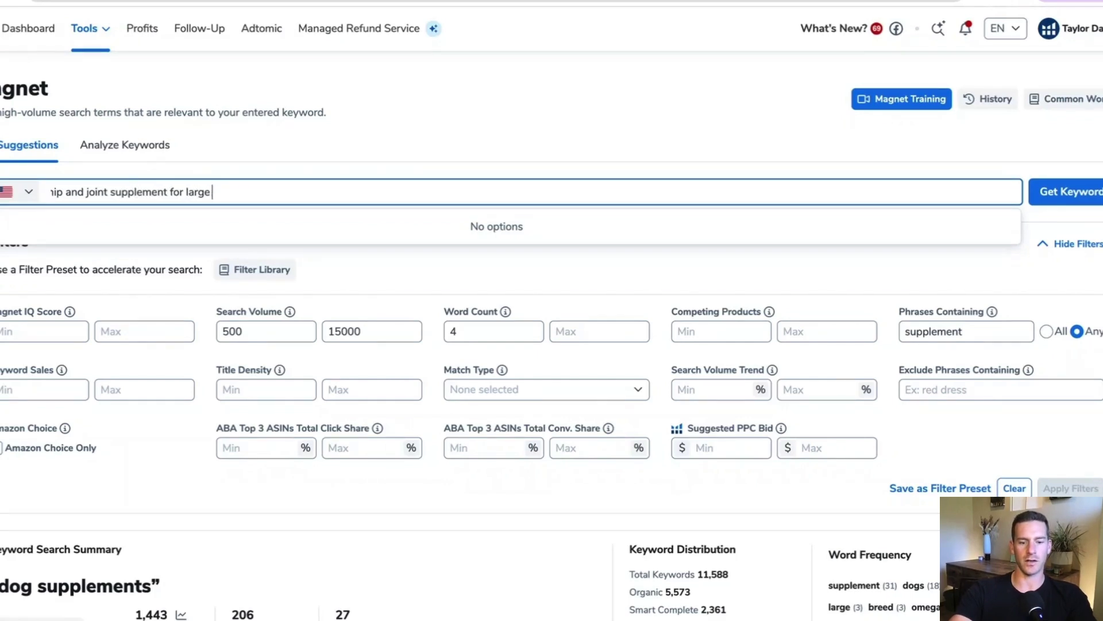
{"action": "type", "text": "dogs"}
{"action": "key", "text": "Return"}
Filter the keyword suggestions to a minimum word count of 5 and phrases containing "large"
{"action": "left_click", "coordinate": [452, 331]}
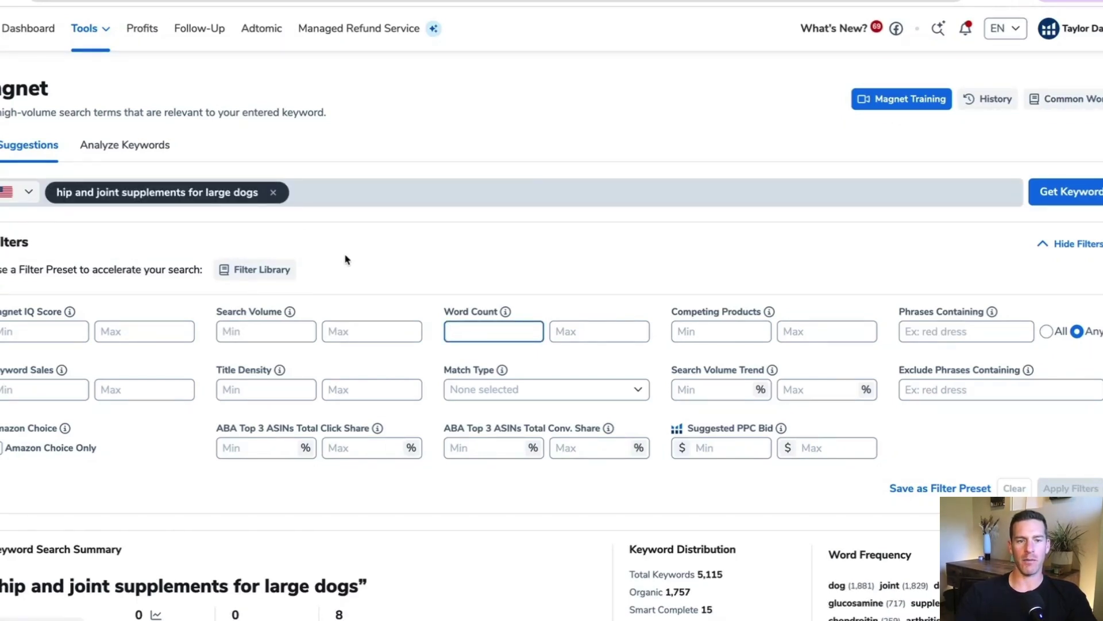
{"action": "type", "text": "5"}
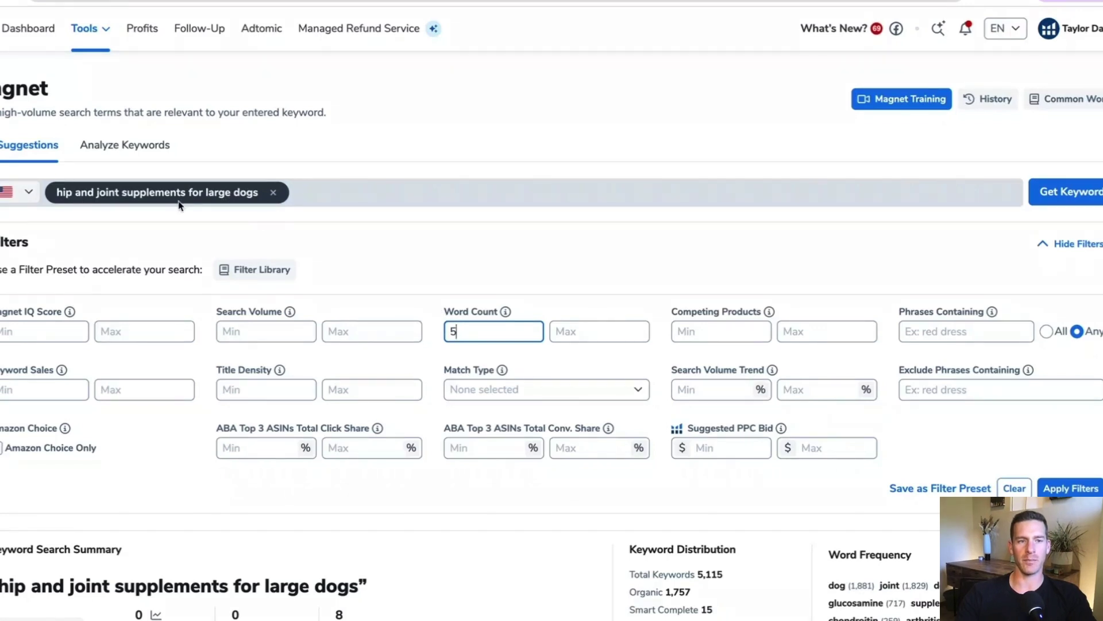
{"action": "left_click", "coordinate": [1081, 490]}
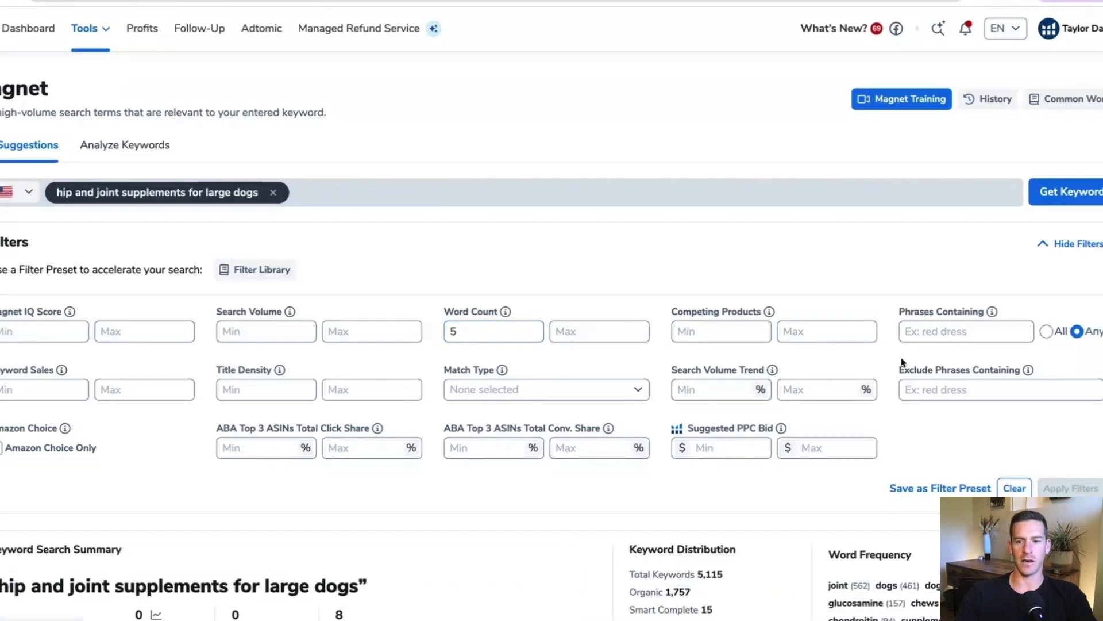
{"action": "left_click", "coordinate": [906, 333]}
{"action": "type", "text": "large"}
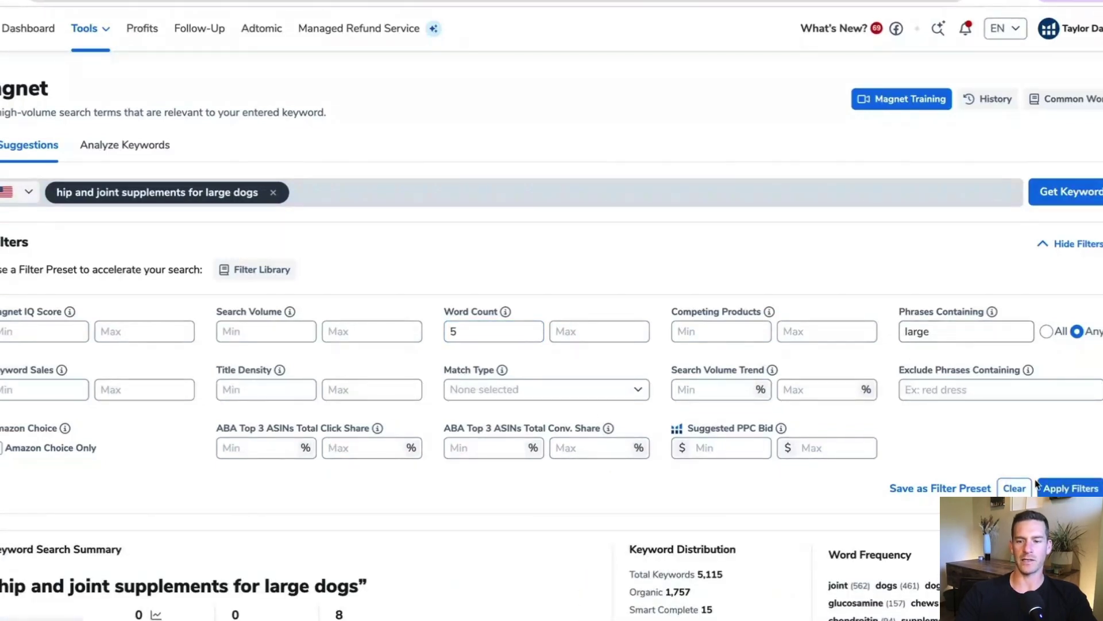
{"action": "left_click", "coordinate": [1070, 488]}
Sort the filtered keywords by highest search volume and widen the keyword phrase column to read the full phrases
{"action": "scroll", "coordinate": [555, 487], "scroll_direction": "down", "scroll_amount": 3}
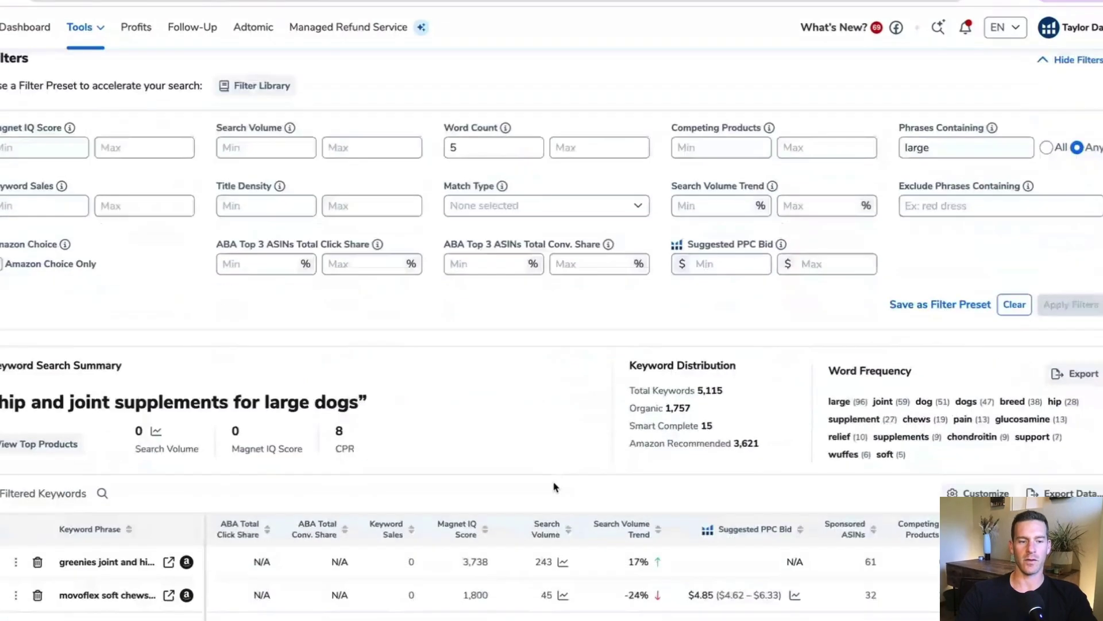
{"action": "scroll", "coordinate": [555, 486], "scroll_direction": "down", "scroll_amount": 3}
{"action": "left_click_drag", "start_coordinate": [320, 329], "coordinate": [346, 327]}
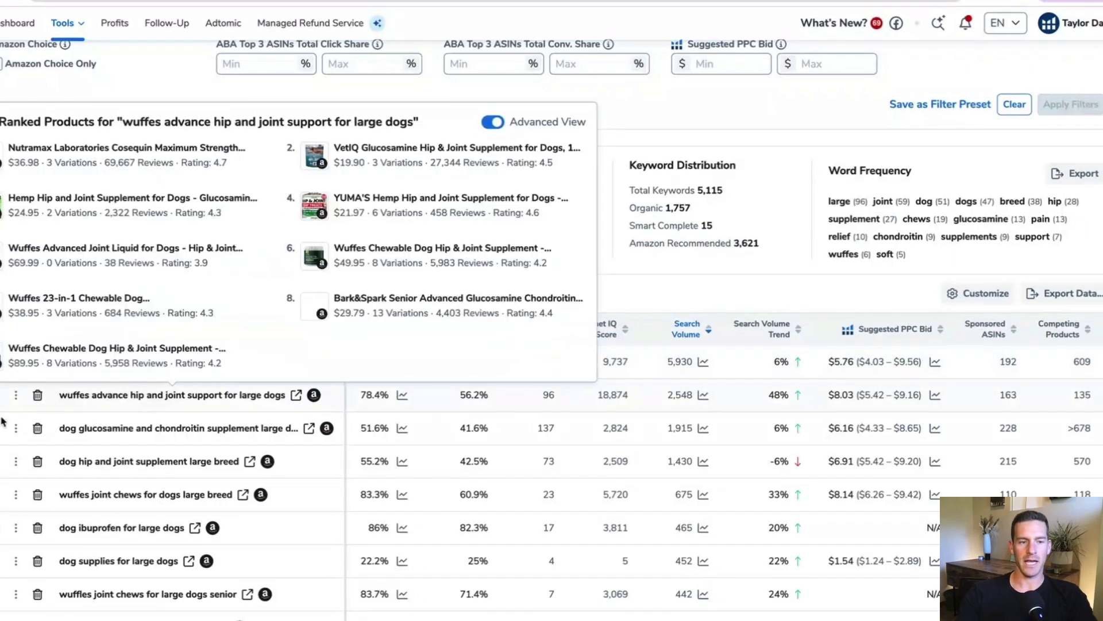
{"action": "mouse_move", "coordinate": [70, 431]}
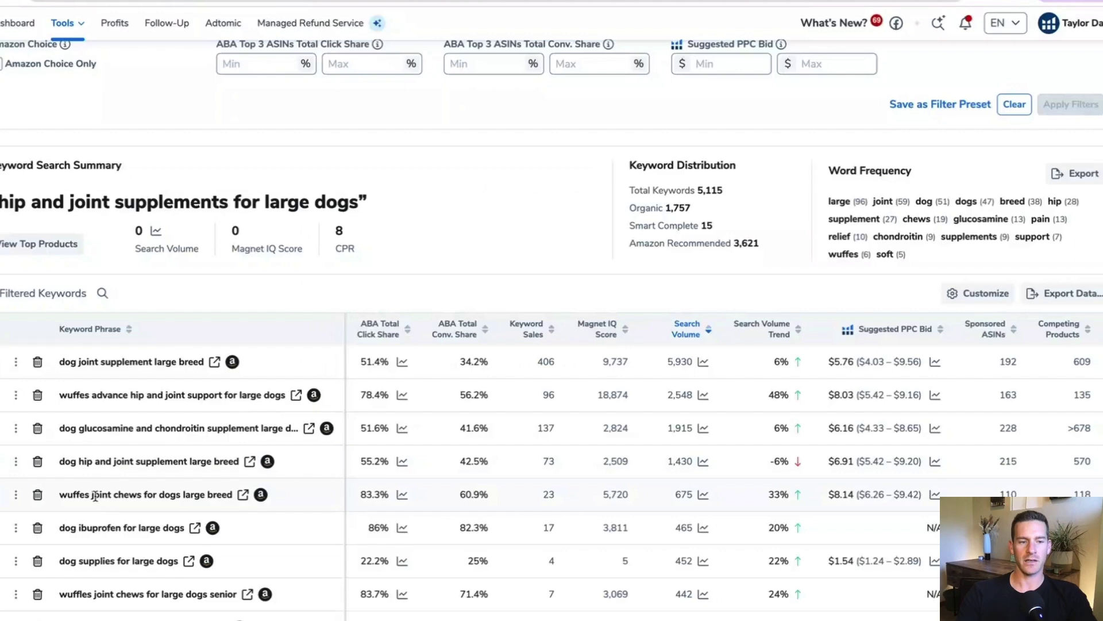
{"action": "scroll", "coordinate": [84, 500], "scroll_direction": "down", "scroll_amount": 1}
{"action": "scroll", "coordinate": [84, 505], "scroll_direction": "down", "scroll_amount": 2}
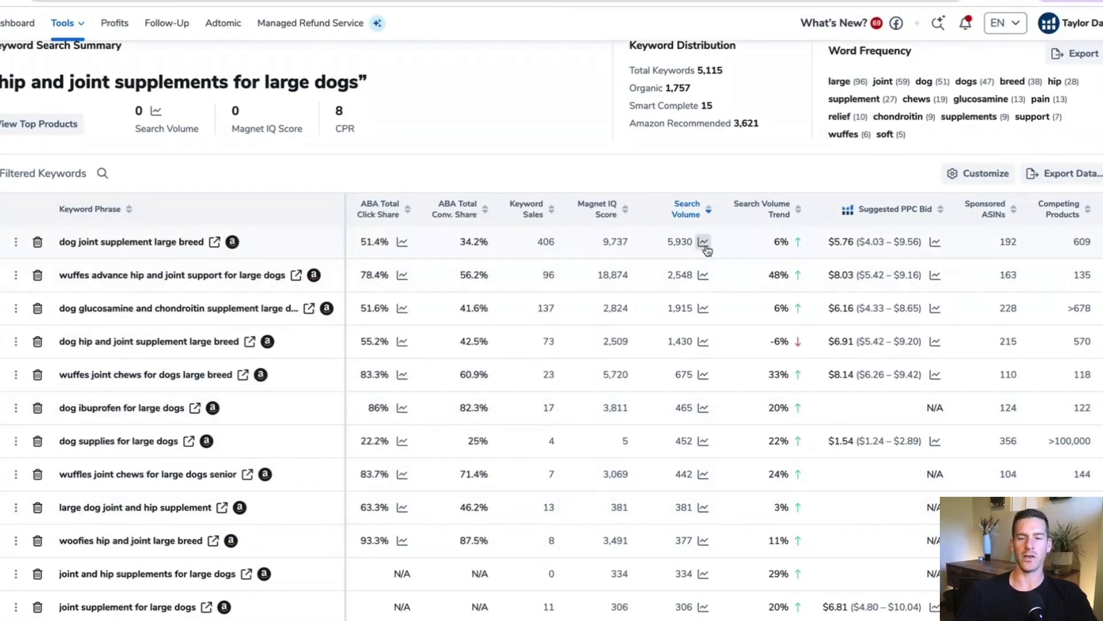
Open the Amazon results for "dog joint supplement large breed" and examine the listings down to the frequently viewed products
{"action": "left_click", "coordinate": [213, 243]}
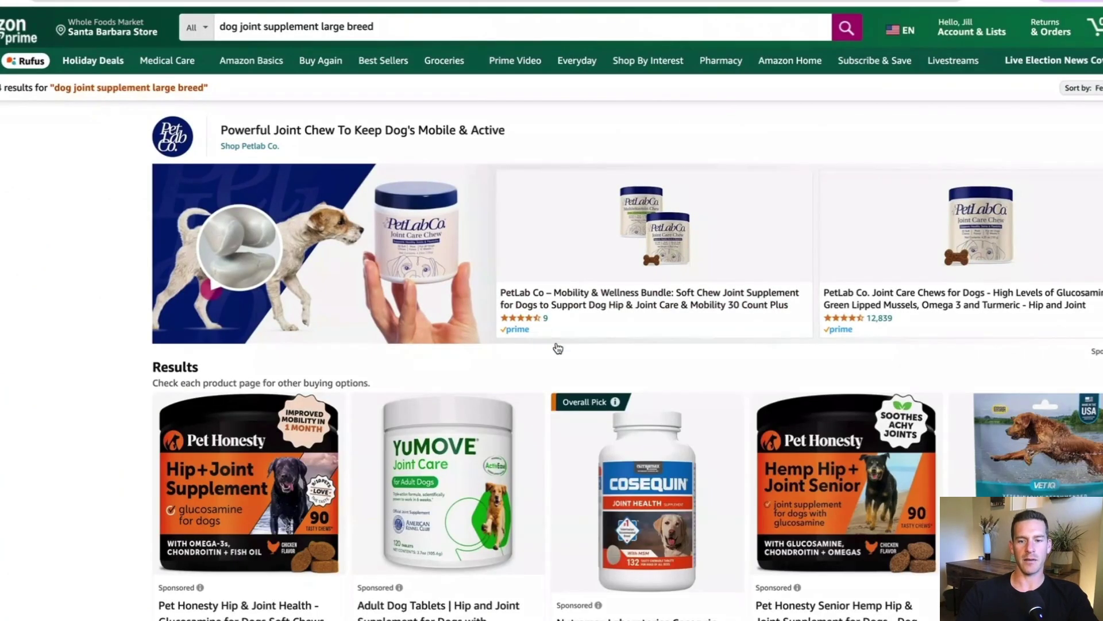
{"action": "scroll", "coordinate": [557, 348], "scroll_direction": "down", "scroll_amount": 7}
{"action": "scroll", "coordinate": [823, 369], "scroll_direction": "down", "scroll_amount": 4}
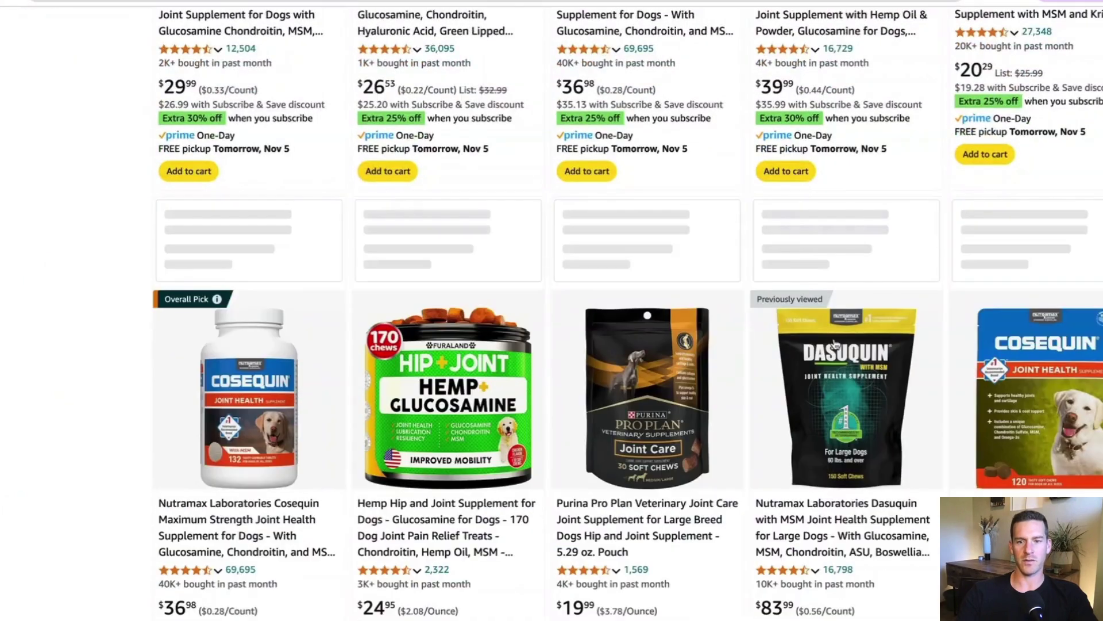
{"action": "scroll", "coordinate": [810, 488], "scroll_direction": "down", "scroll_amount": 1}
{"action": "scroll", "coordinate": [811, 487], "scroll_direction": "down", "scroll_amount": 2}
{"action": "scroll", "coordinate": [804, 483], "scroll_direction": "down", "scroll_amount": 1}
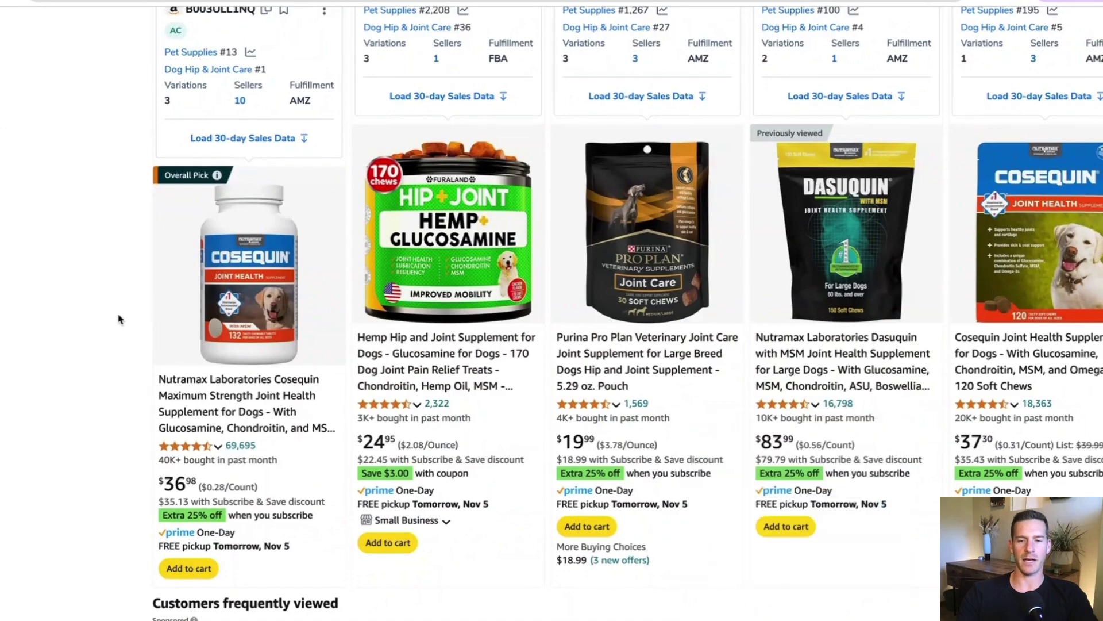
{"action": "scroll", "coordinate": [120, 320], "scroll_direction": "down", "scroll_amount": 3}
{"action": "scroll", "coordinate": [119, 320], "scroll_direction": "down", "scroll_amount": 5}
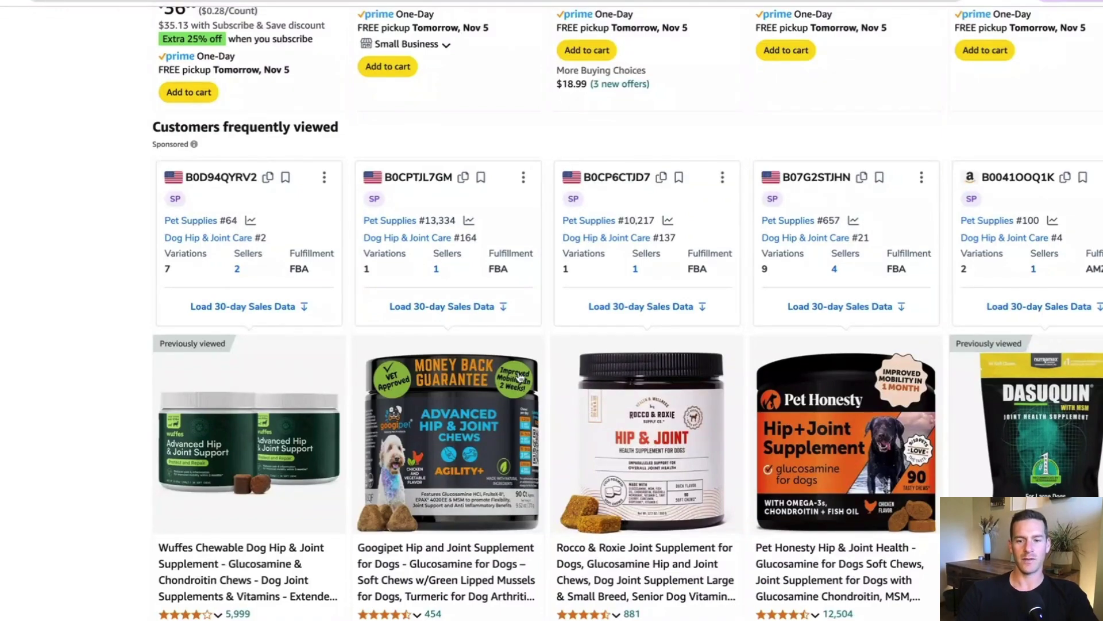
Compare the top joint supplement listings by rank, reviews and price, and check the page 1 keyword niche summary
{"action": "scroll", "coordinate": [353, 339], "scroll_direction": "up", "scroll_amount": 5}
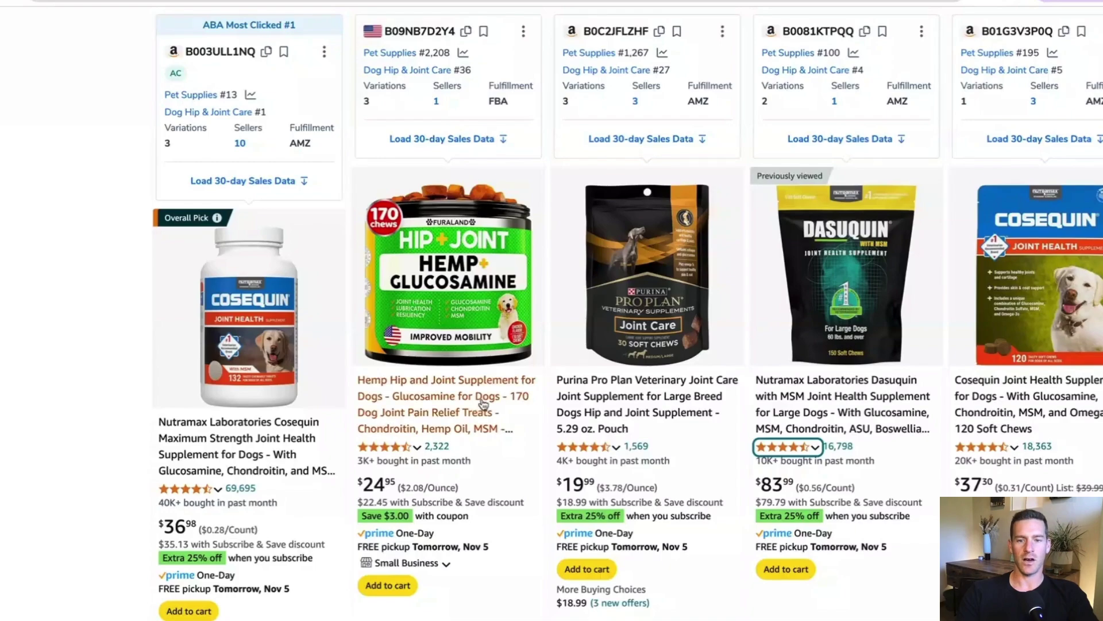
{"action": "scroll", "coordinate": [312, 364], "scroll_direction": "up", "scroll_amount": 6}
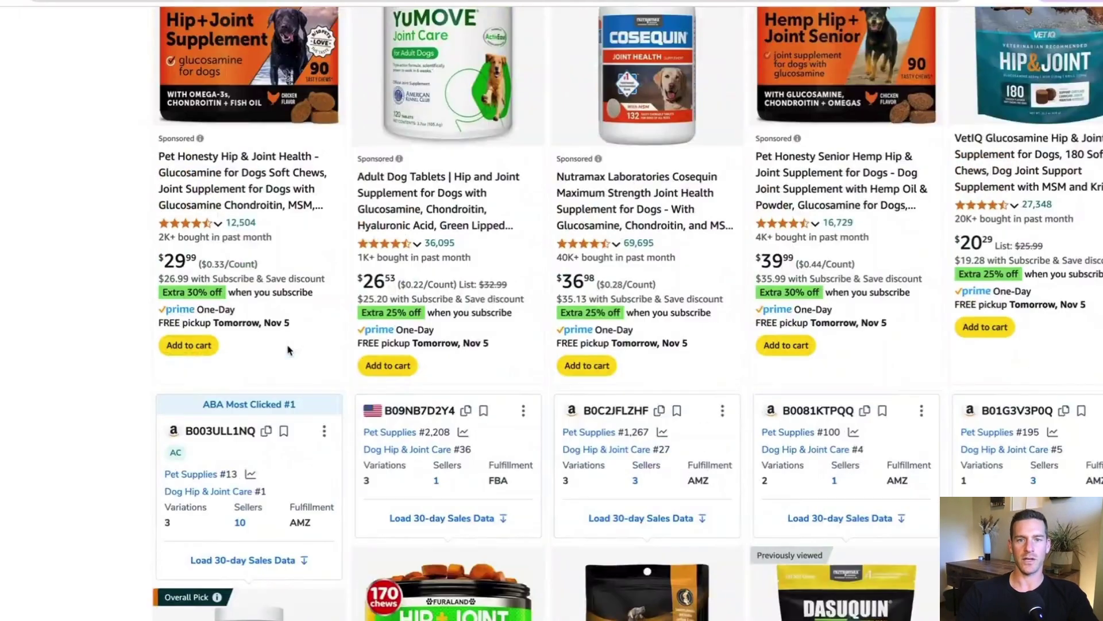
{"action": "scroll", "coordinate": [288, 349], "scroll_direction": "up", "scroll_amount": 4}
{"action": "scroll", "coordinate": [655, 425], "scroll_direction": "up", "scroll_amount": 3}
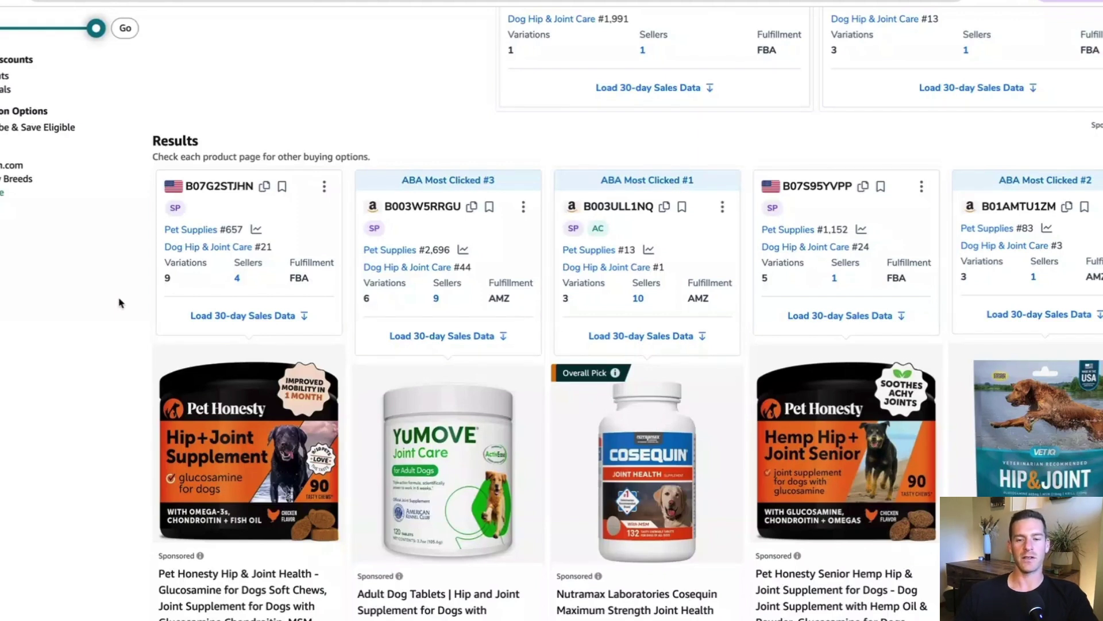
{"action": "scroll", "coordinate": [121, 303], "scroll_direction": "up", "scroll_amount": 10}
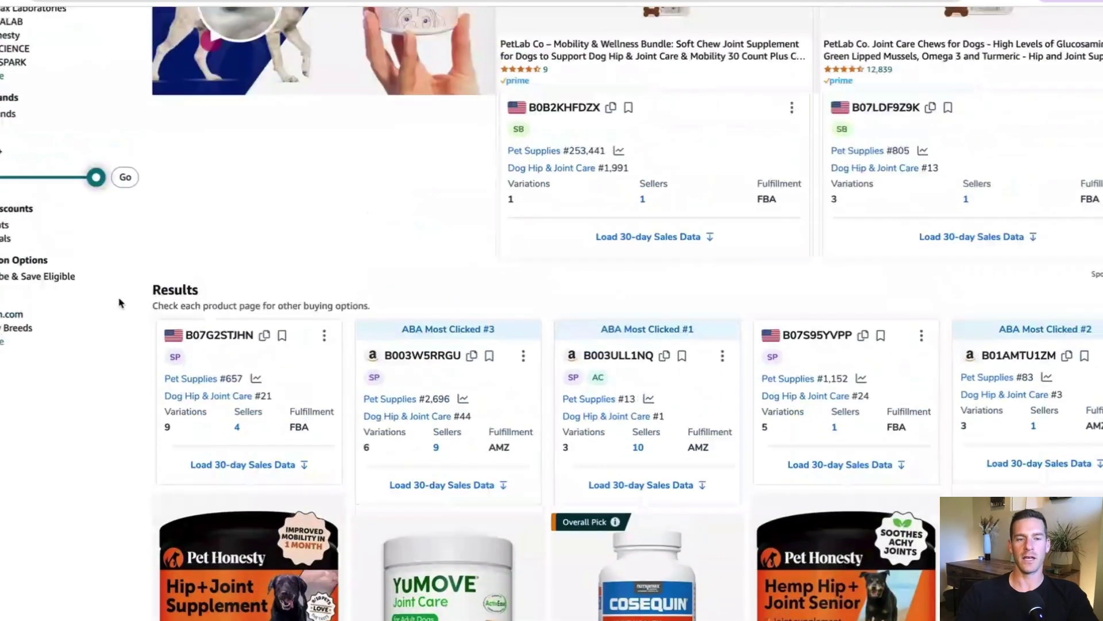
{"action": "scroll", "coordinate": [343, 209], "scroll_direction": "up", "scroll_amount": 2}
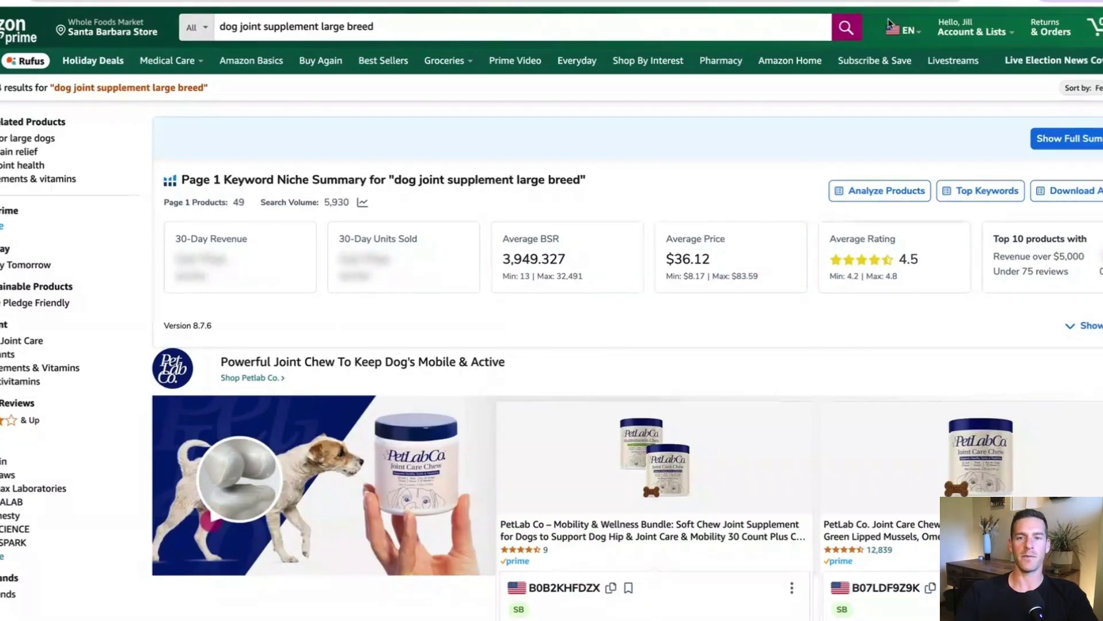
{"action": "scroll", "coordinate": [644, 474], "scroll_direction": "down", "scroll_amount": 1}
{"action": "scroll", "coordinate": [645, 473], "scroll_direction": "down", "scroll_amount": 15}
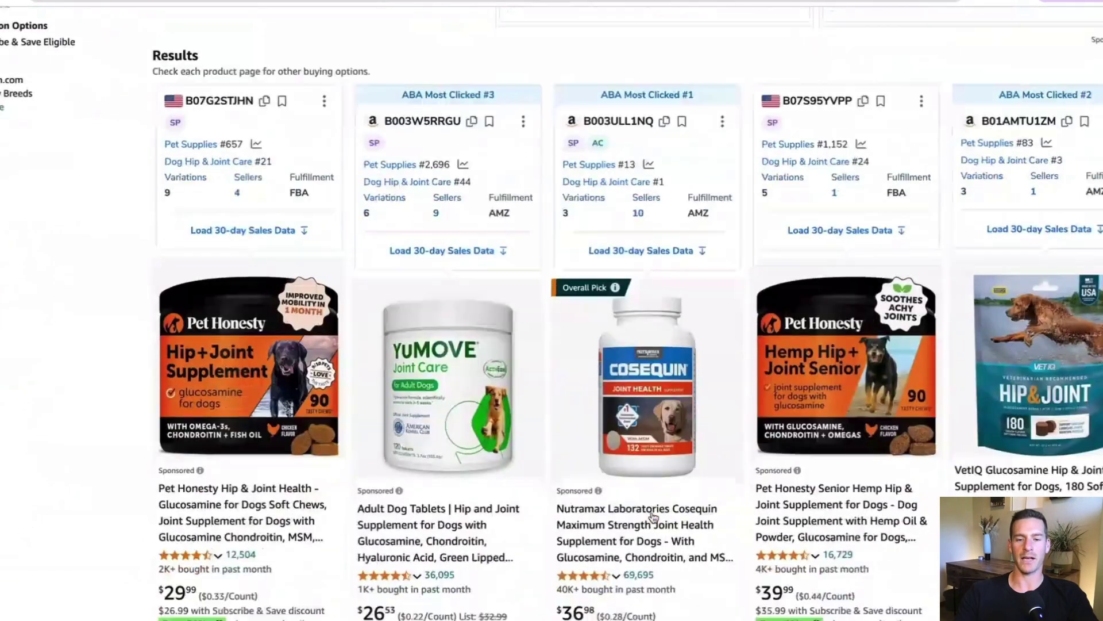
{"action": "scroll", "coordinate": [780, 477], "scroll_direction": "down", "scroll_amount": 1}
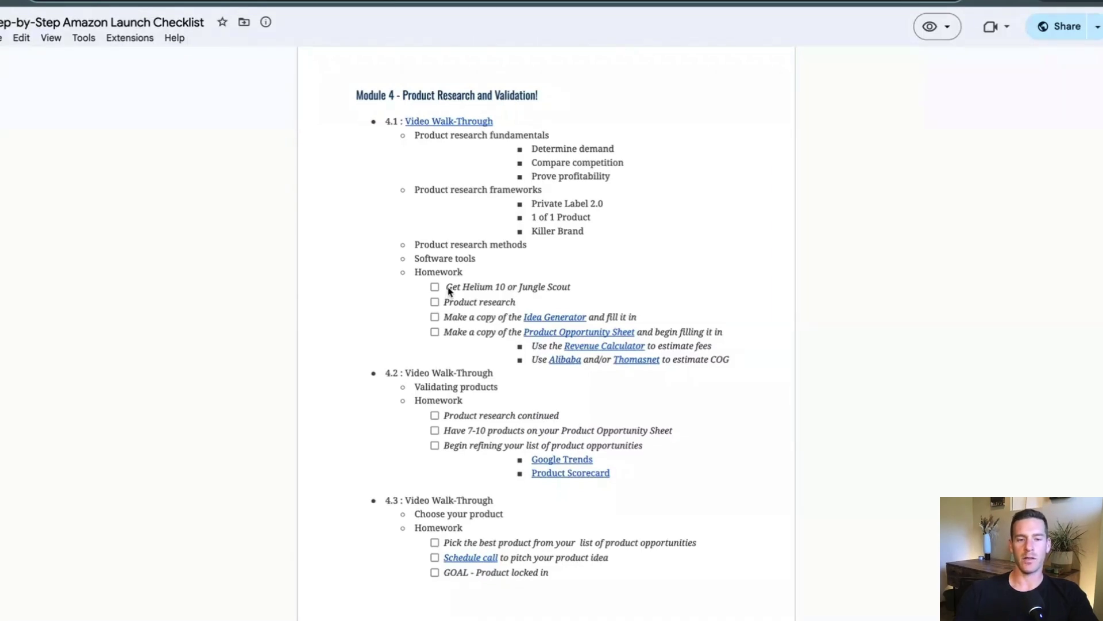
Switch to the Amazon Launch Checklist in Google Docs and review module 4.1's homework on research software, product research and the Idea Generator
{"action": "left_click_drag", "start_coordinate": [561, 287], "coordinate": [449, 301]}
{"action": "left_click", "coordinate": [467, 283]}
{"action": "left_click", "coordinate": [477, 319]}
{"action": "left_click_drag", "start_coordinate": [522, 319], "coordinate": [588, 319]}
{"action": "left_click", "coordinate": [598, 318]}
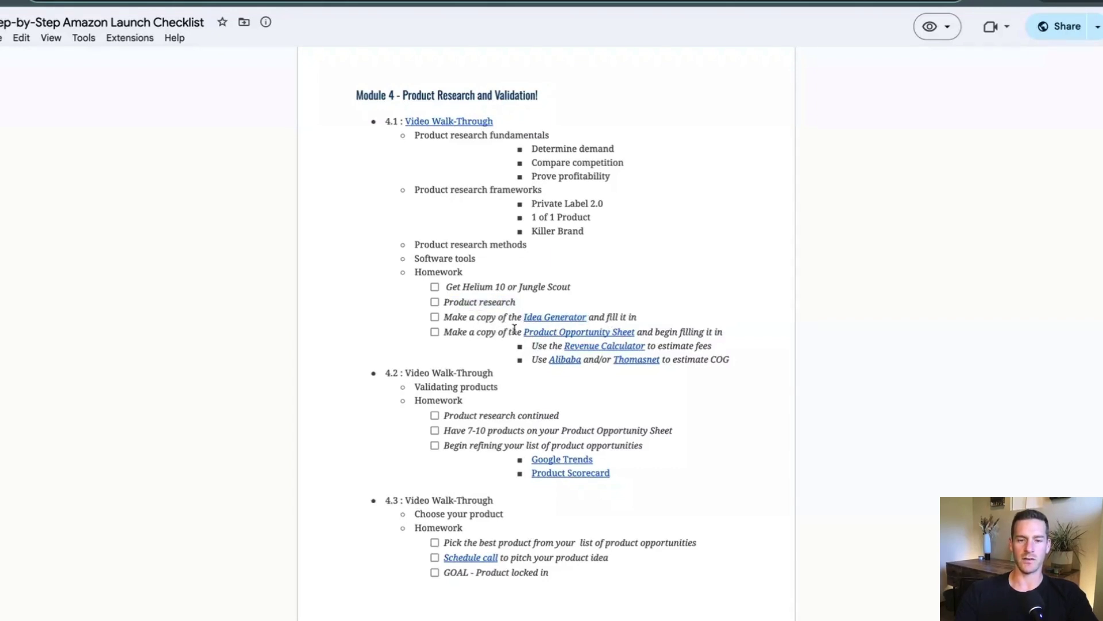
Review the Product Opportunity Sheet homework, including the cost of goods estimate, and the heading of section 4.2 on validating products
{"action": "left_click_drag", "start_coordinate": [517, 332], "coordinate": [648, 332]}
{"action": "left_click", "coordinate": [666, 329]}
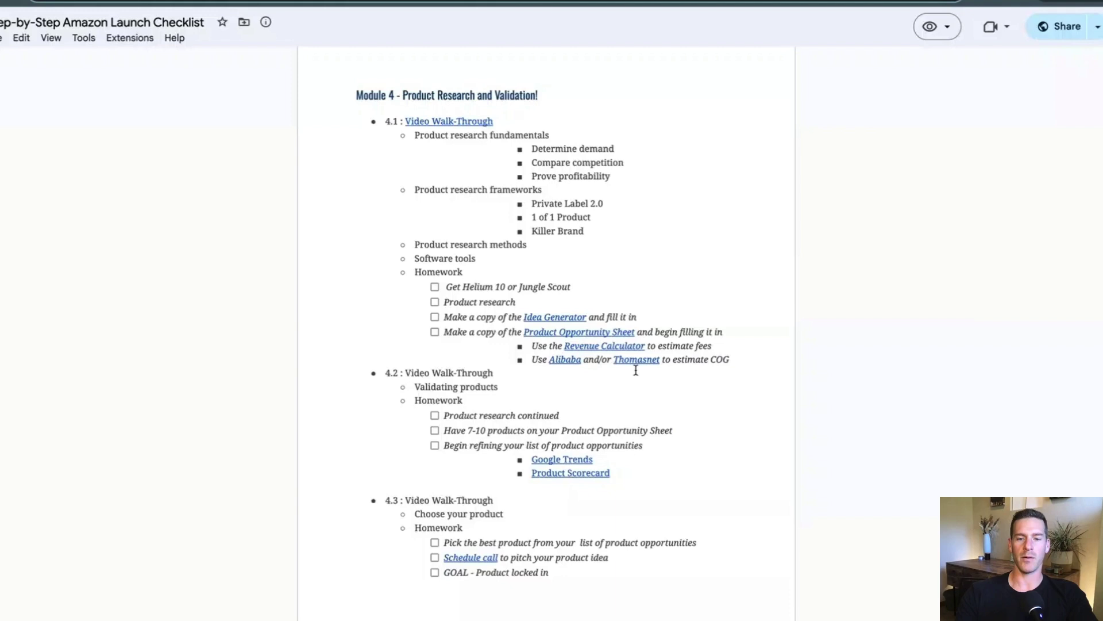
{"action": "left_click_drag", "start_coordinate": [679, 366], "coordinate": [742, 365]}
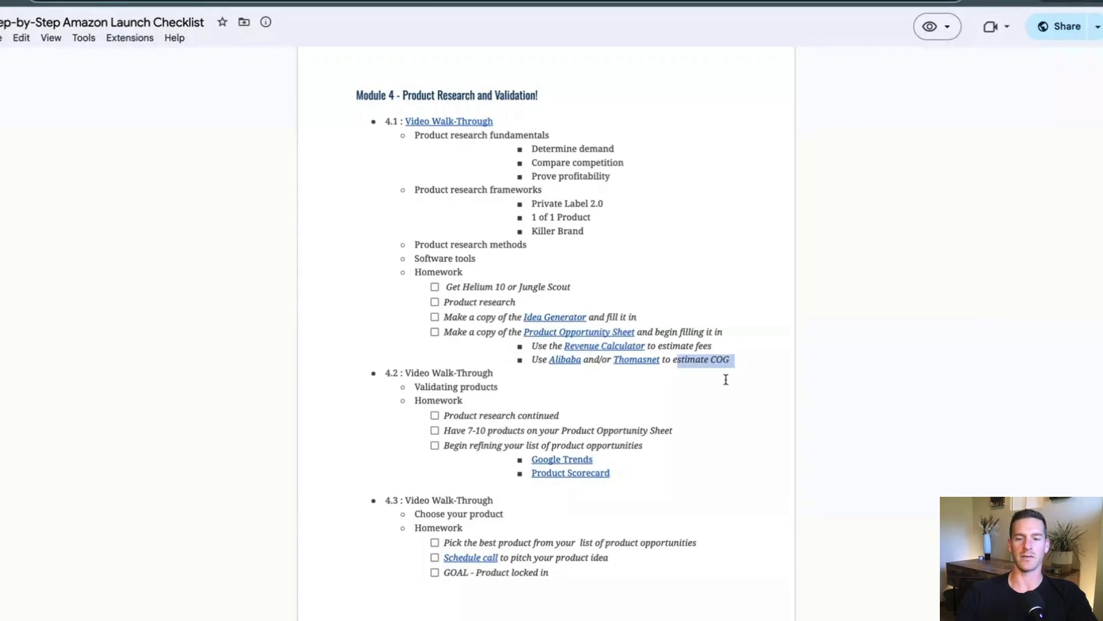
{"action": "left_click", "coordinate": [726, 379]}
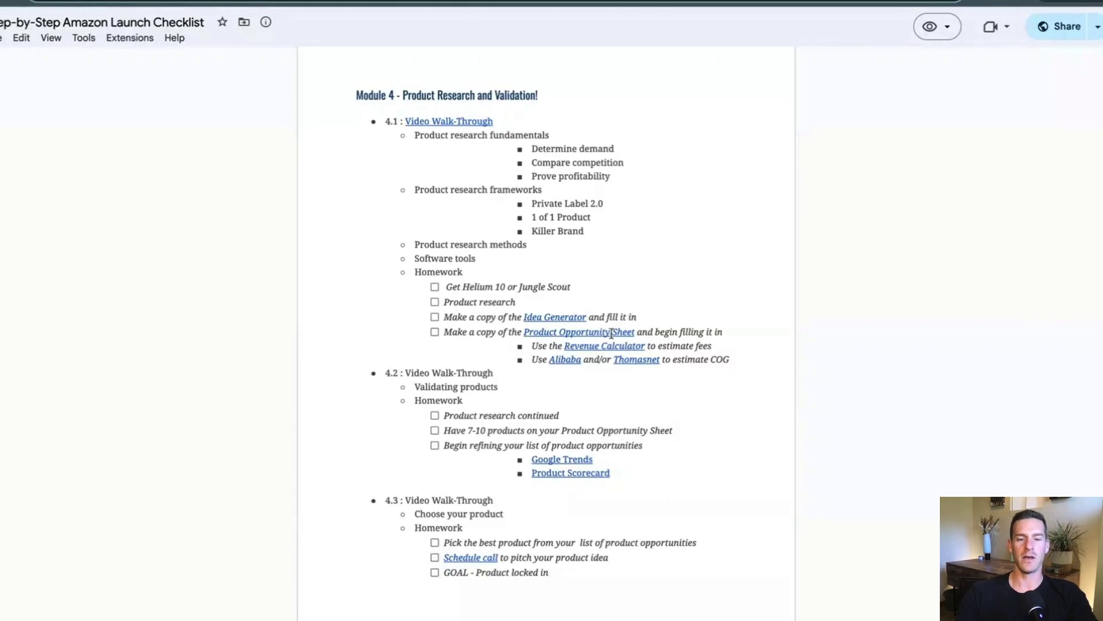
{"action": "left_click_drag", "start_coordinate": [405, 374], "coordinate": [497, 401]}
{"action": "left_click", "coordinate": [495, 401]}
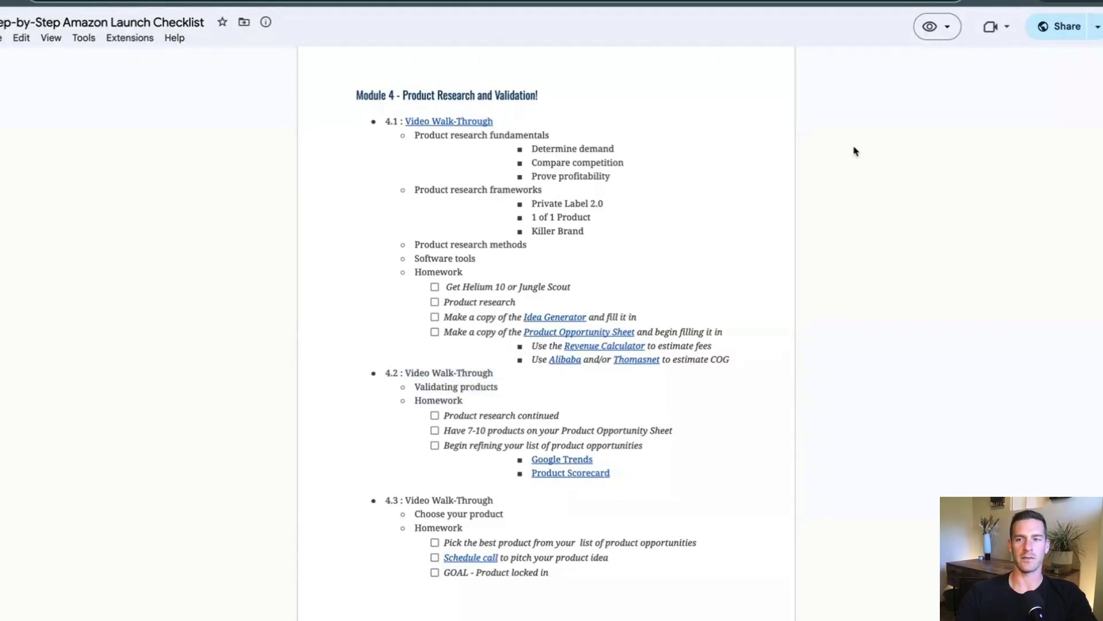